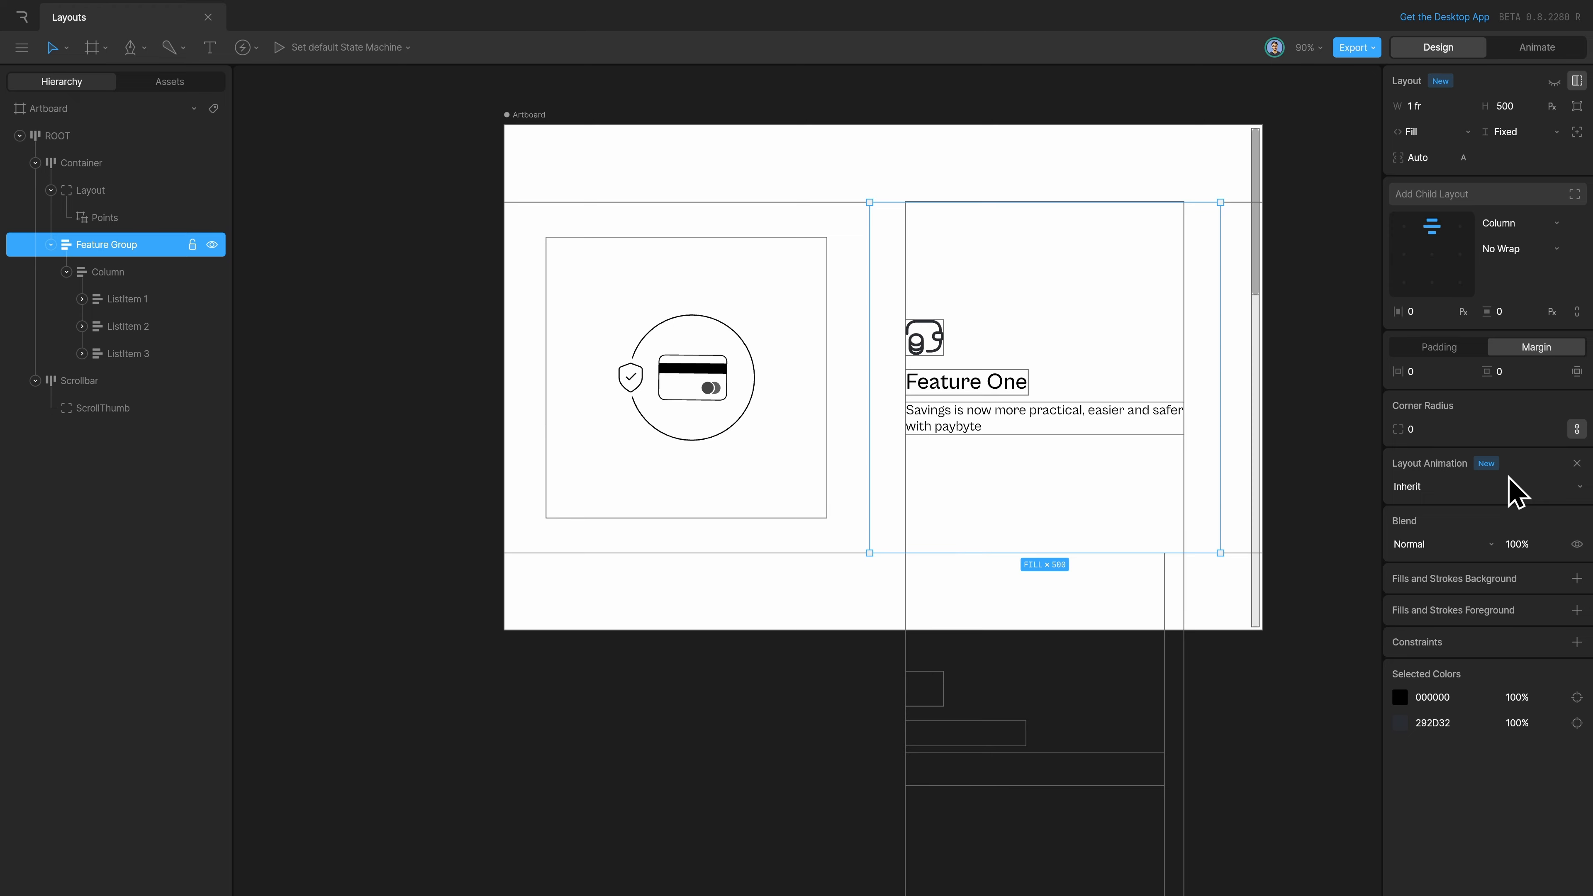
Step: Switch to Animate mode and create a new timeline named desktop
key("Tab")
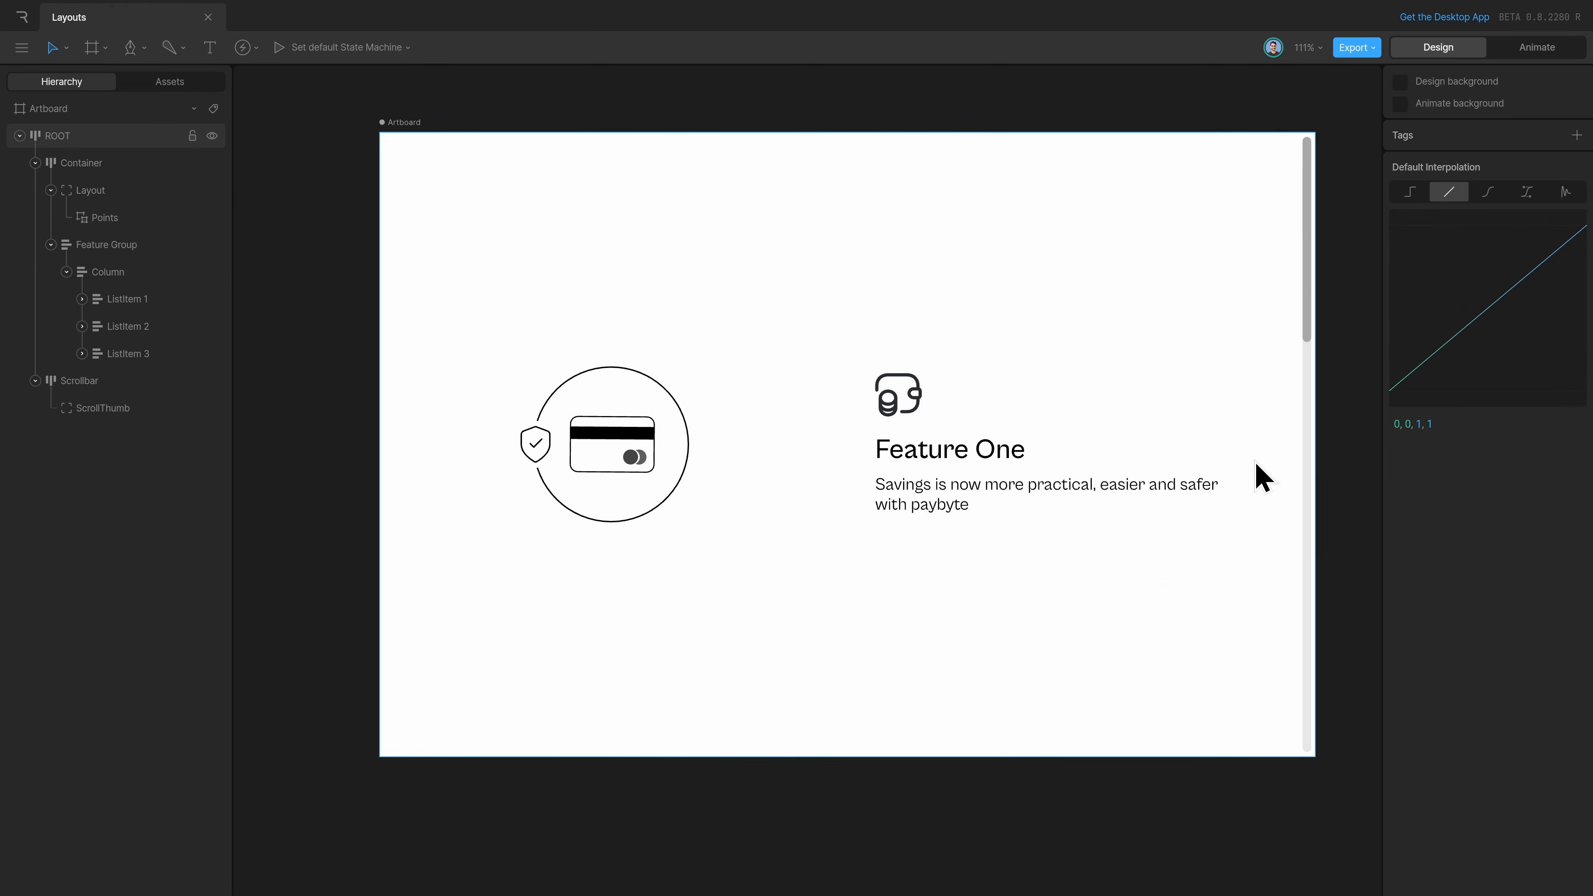
key("Tab")
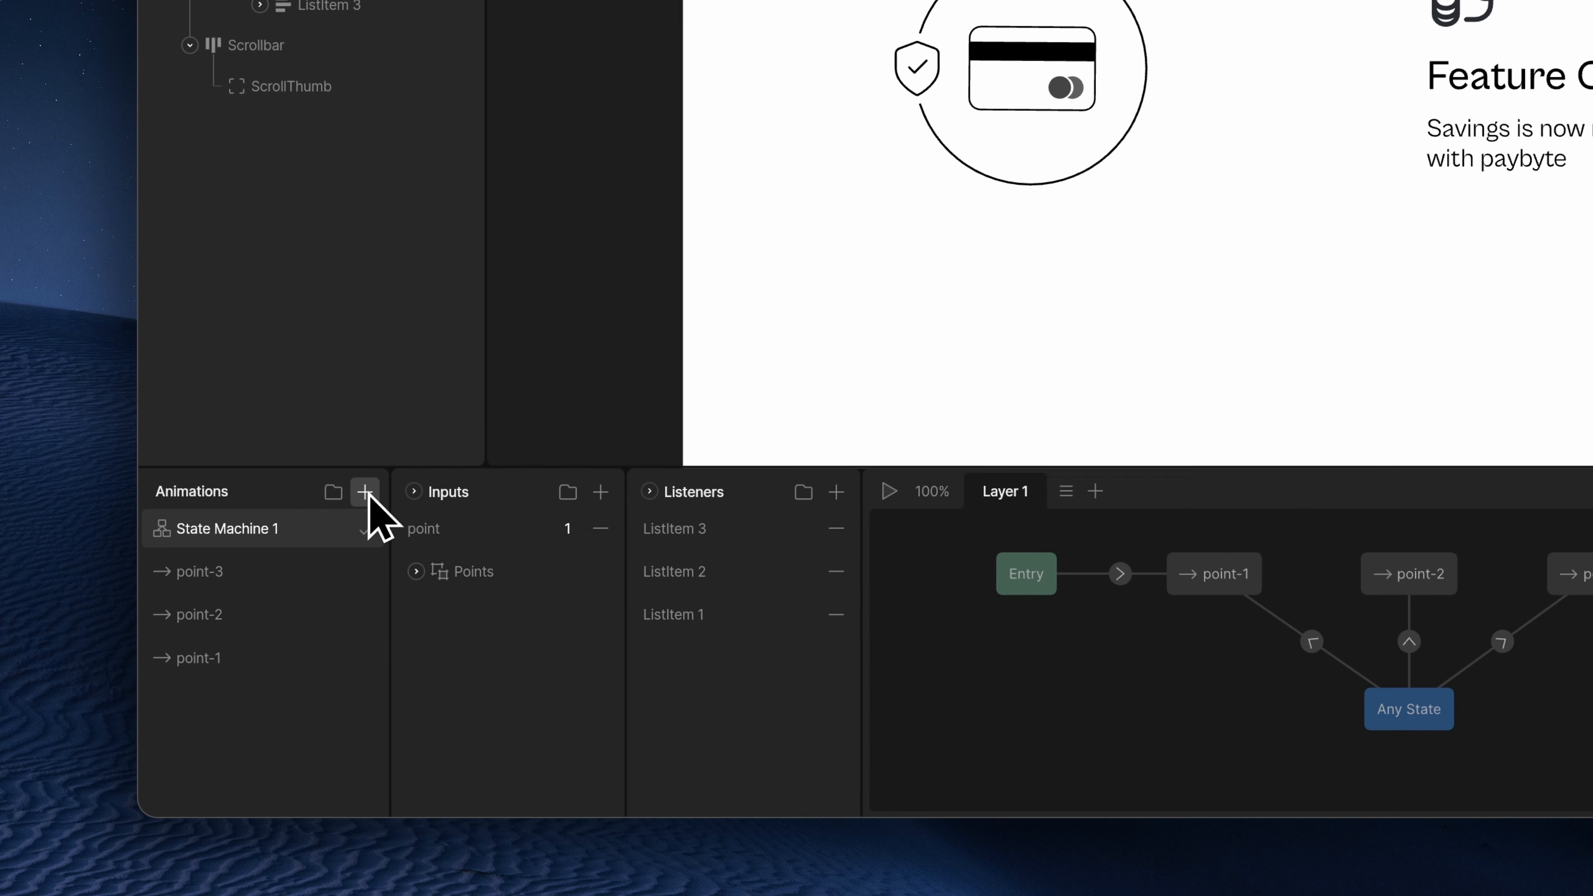
left_click(152, 678)
left_click(164, 714)
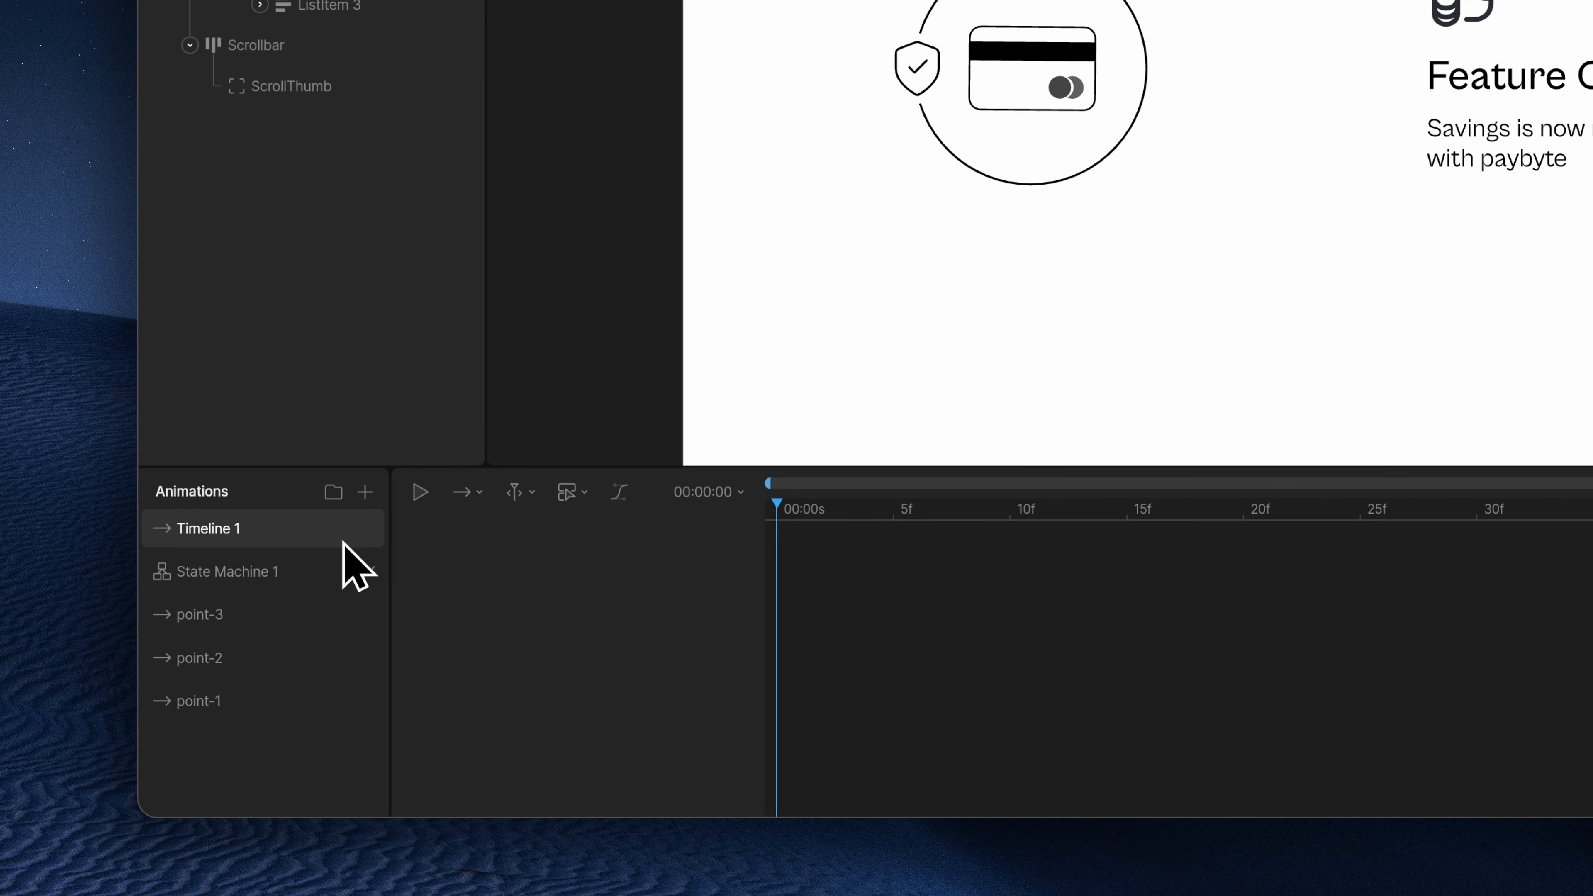
left_click_drag(343, 542, 317, 580)
double_click(316, 572)
type("desktop")
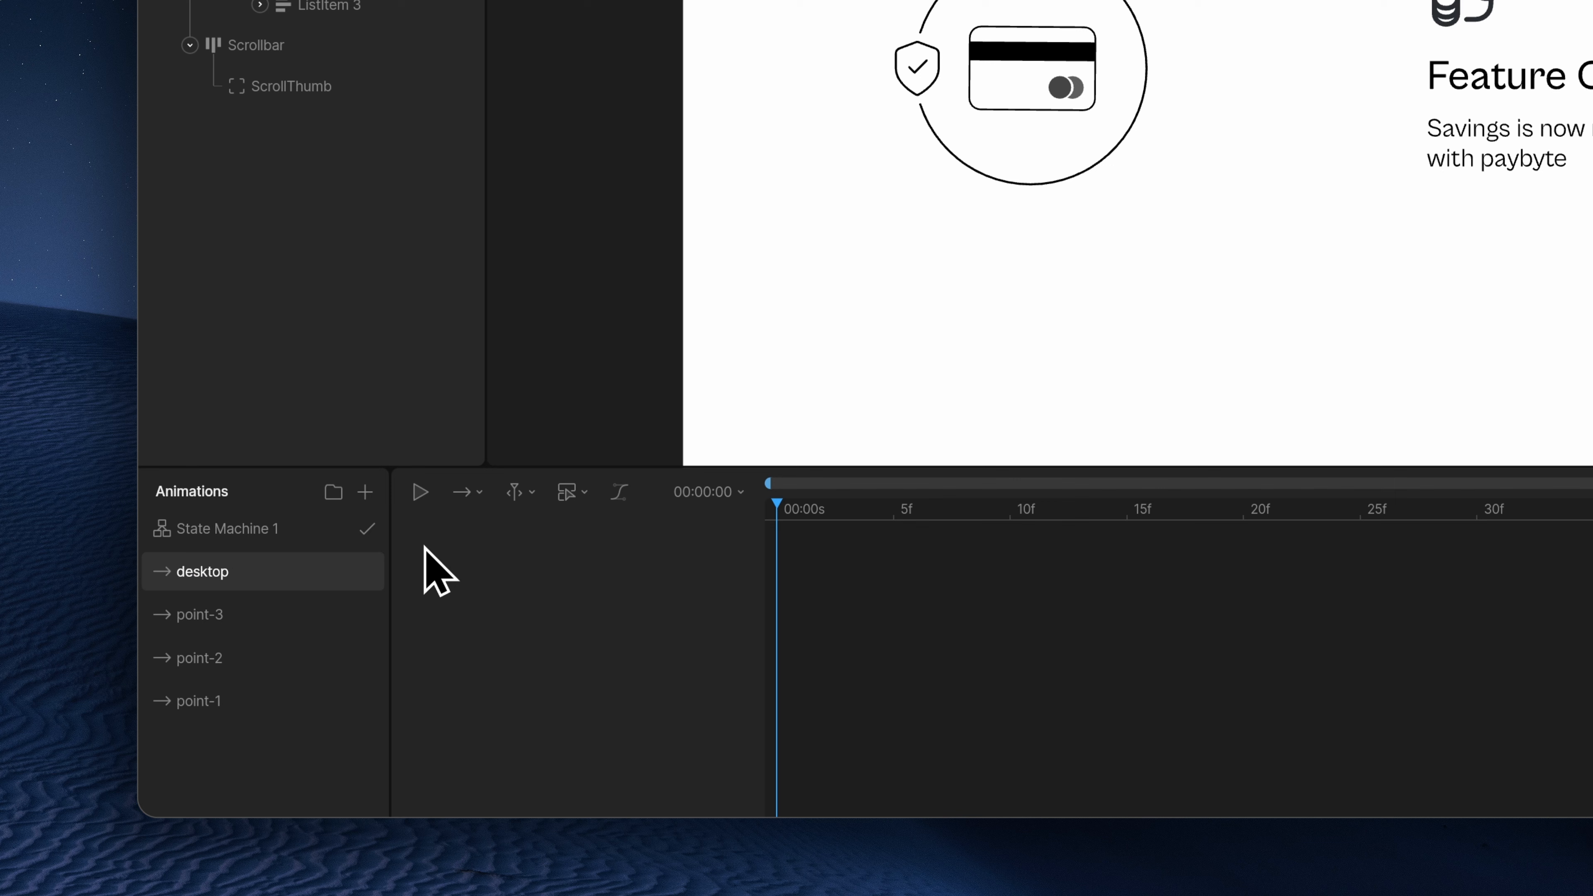
Step: Duplicate the desktop timeline and rename the copy as mobile
right_click(283, 568)
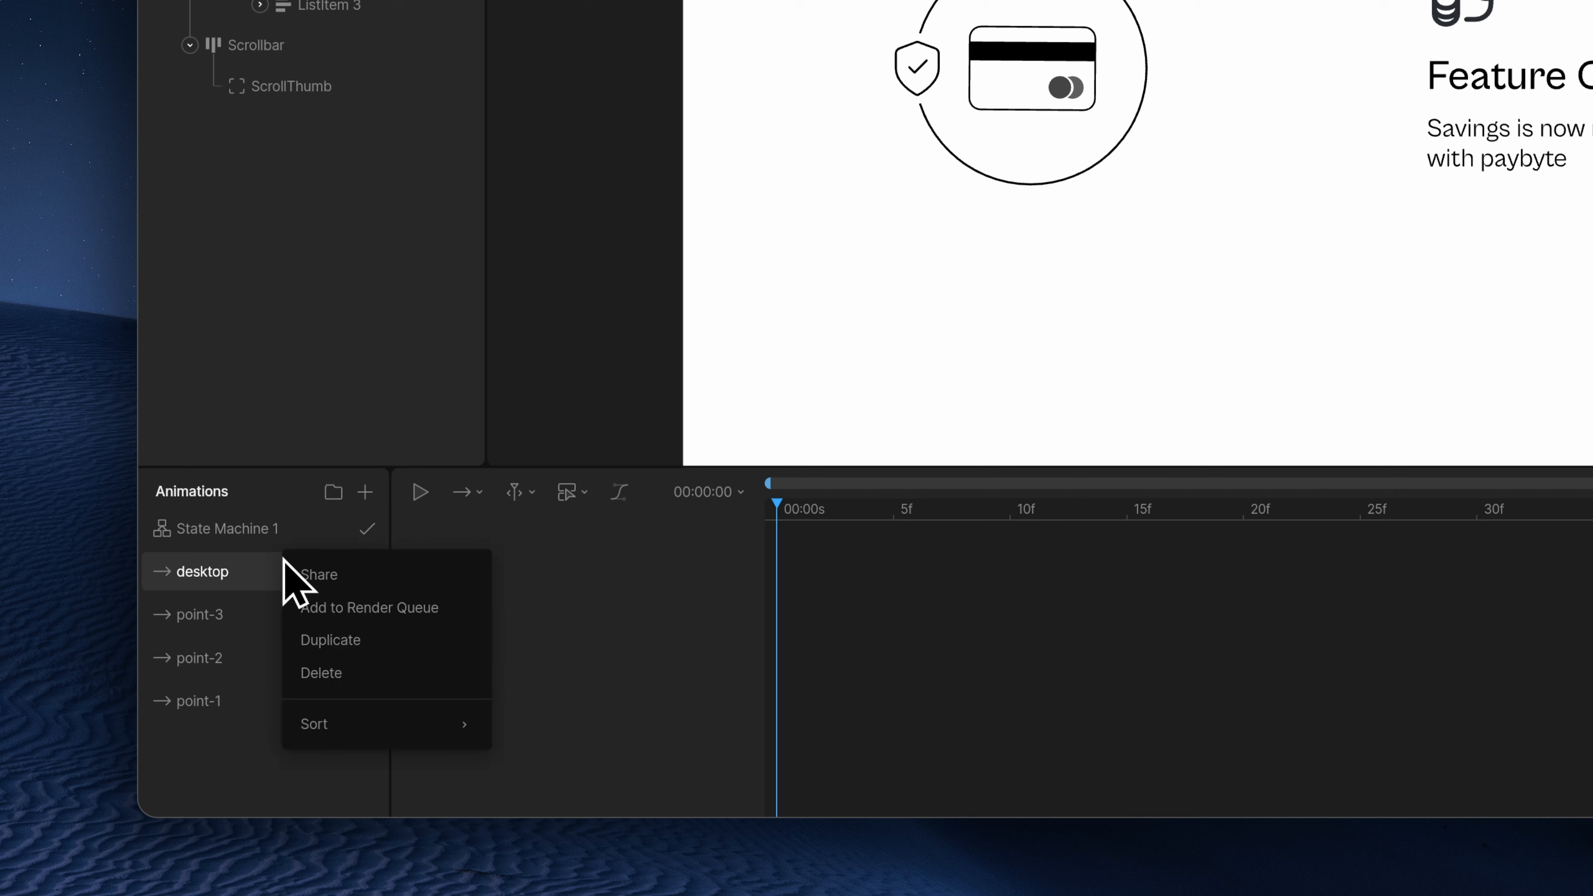
left_click(344, 640)
double_click(298, 571)
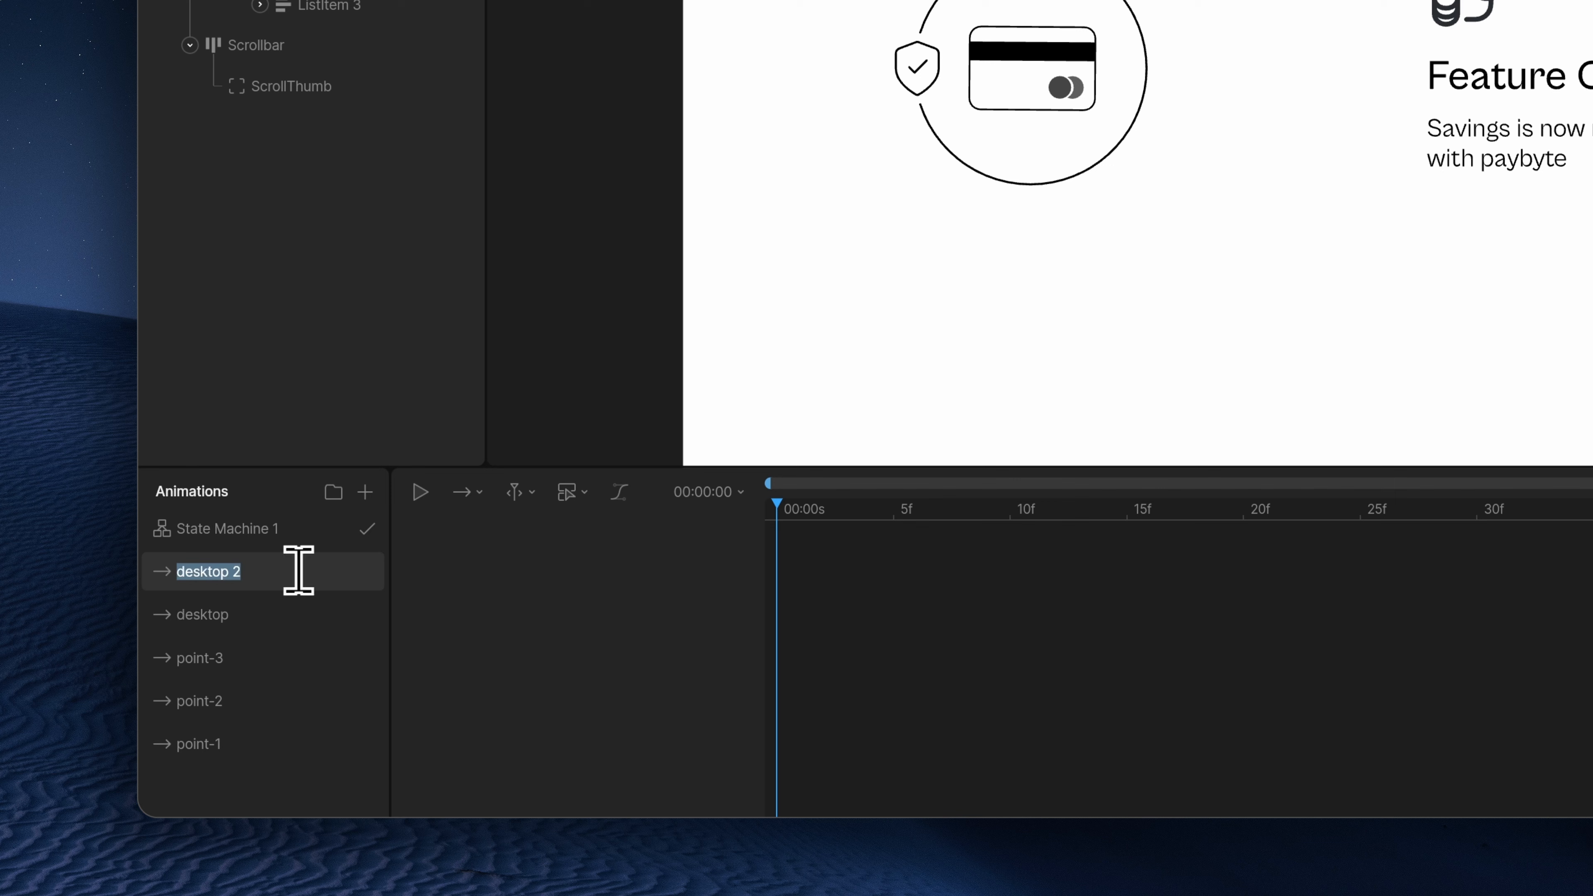
type("mobile")
key("Return")
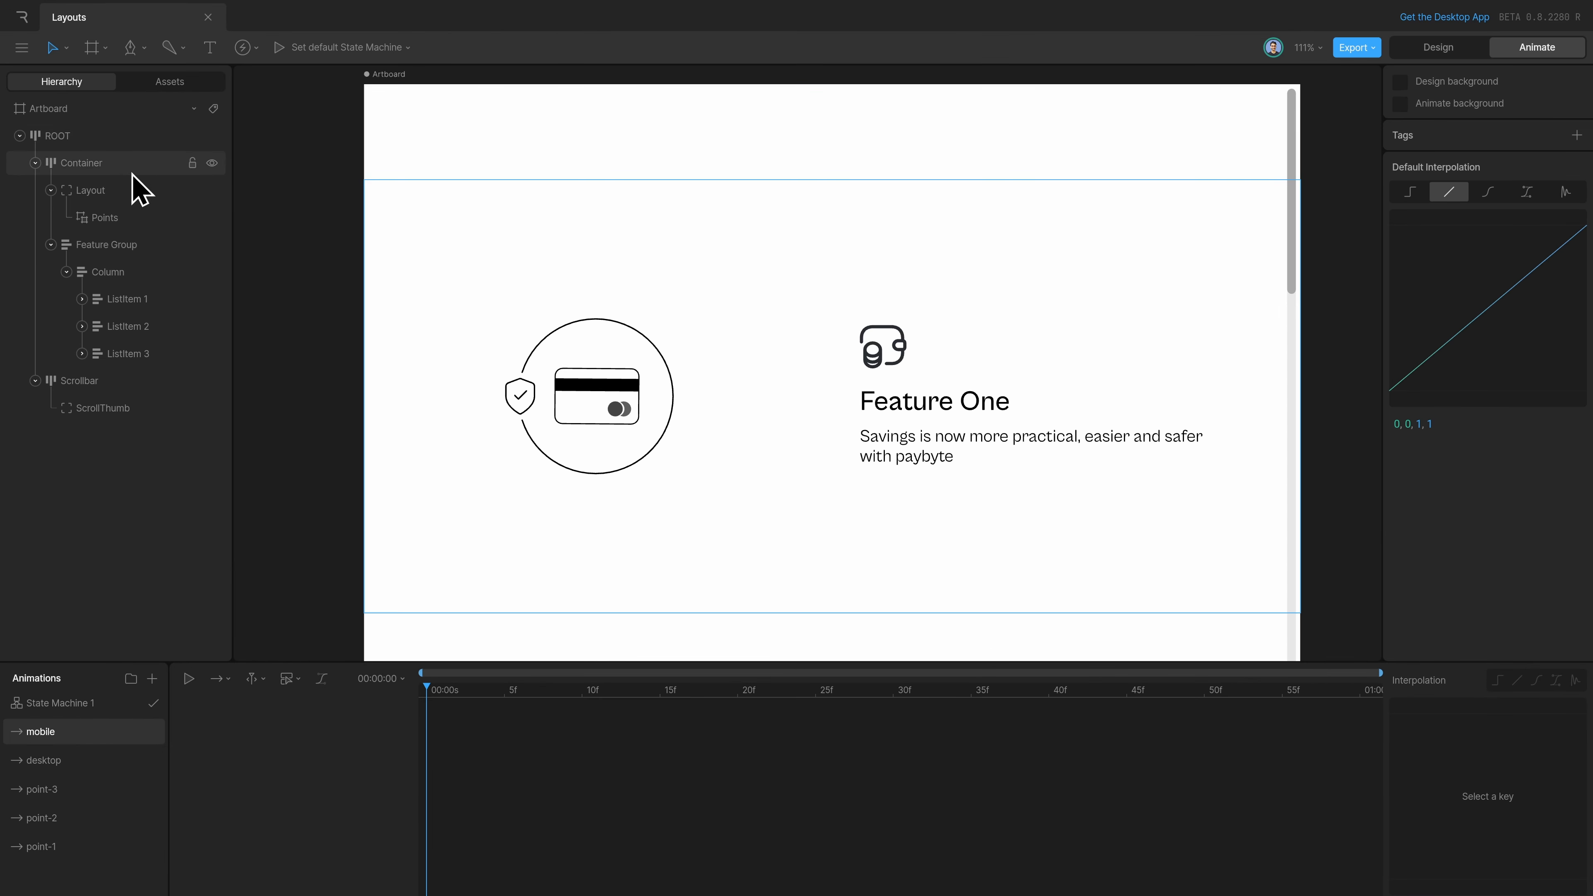
Step: Key the Container's horizontal gap at 20 in the mobile timeline and turn on the display of layouts on the canvas
left_click(139, 189)
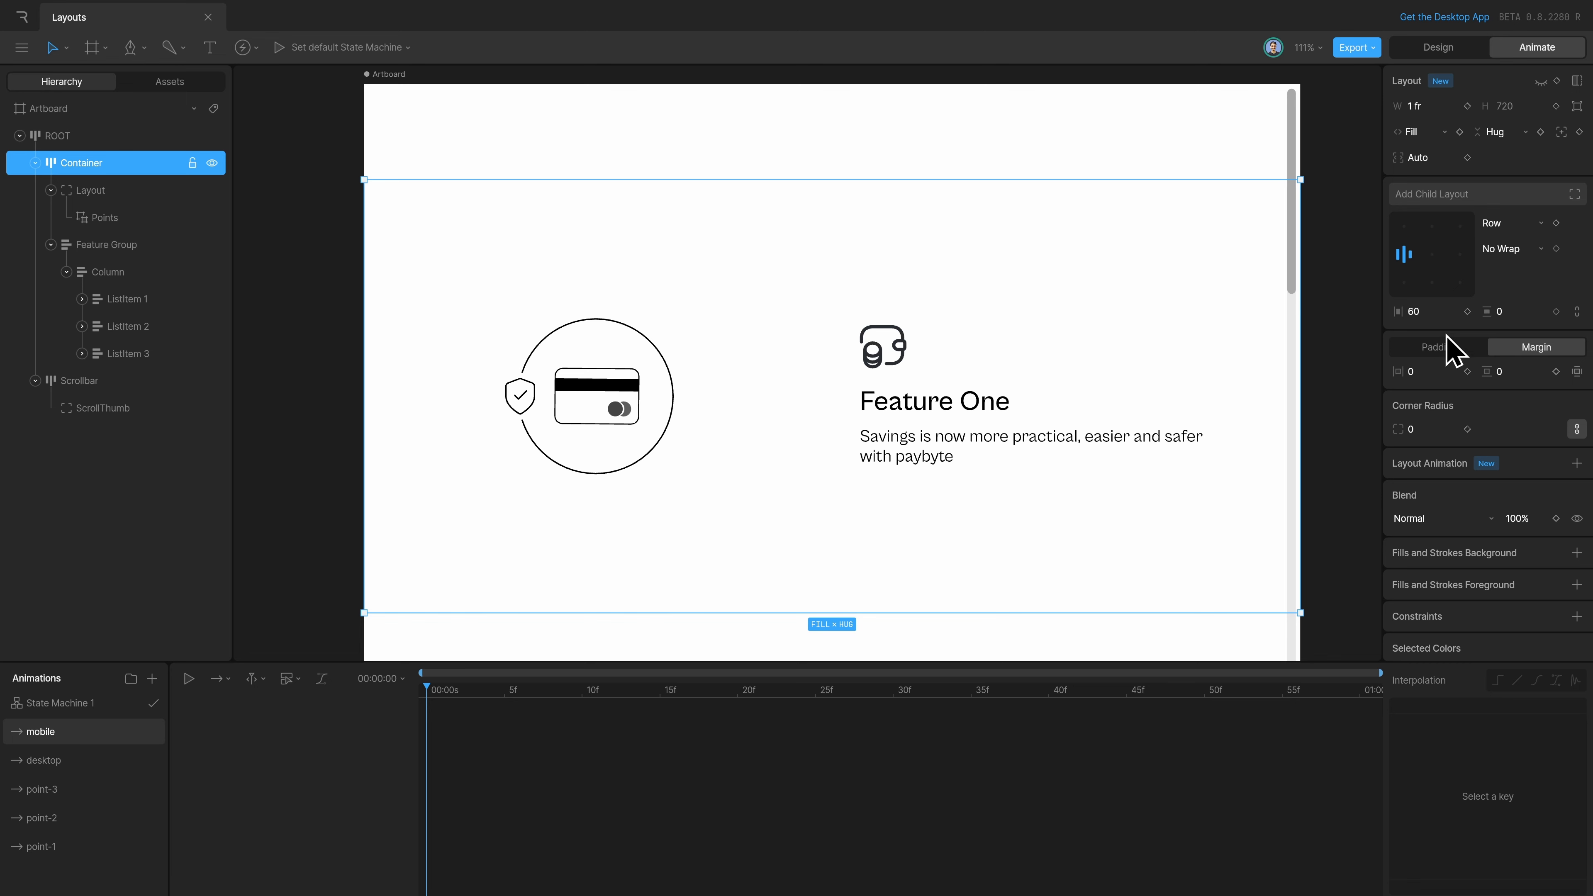
left_click(1436, 312)
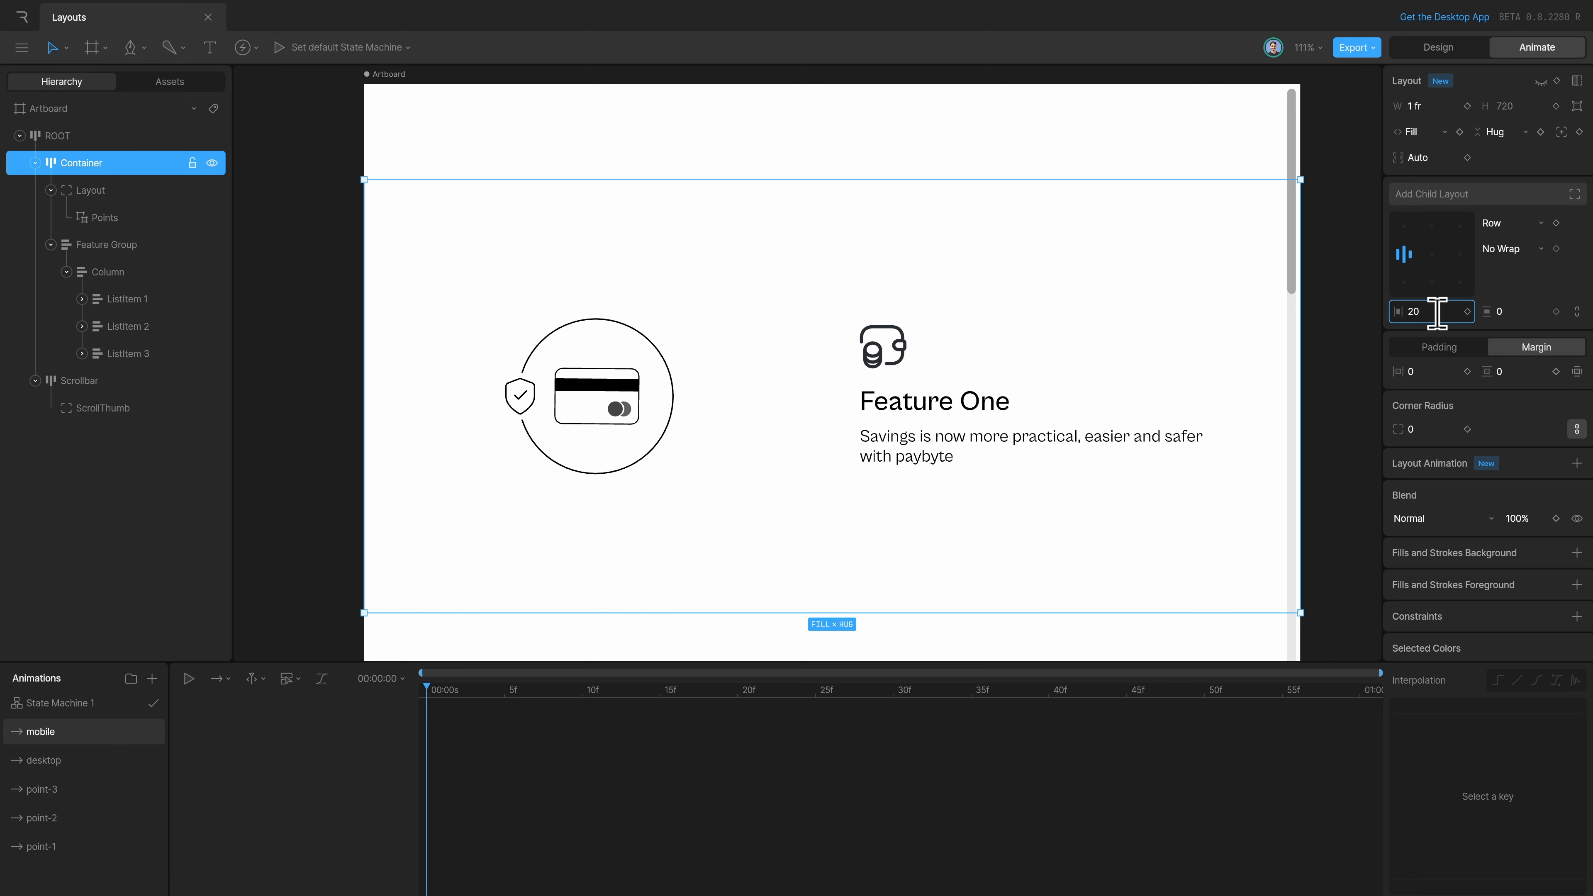
key("Return")
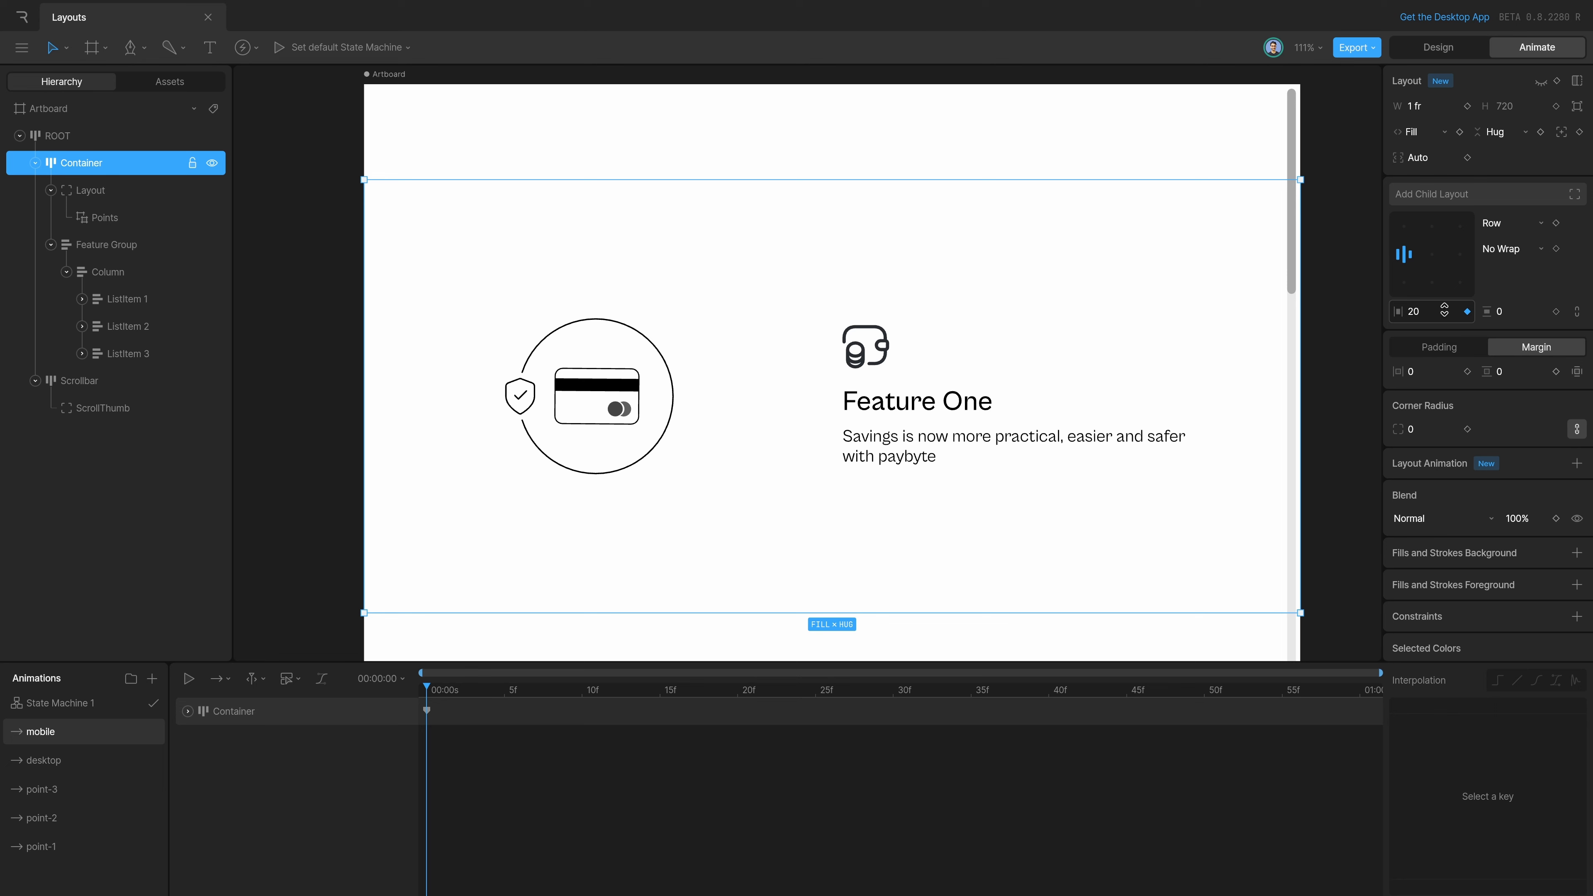
left_click(1319, 60)
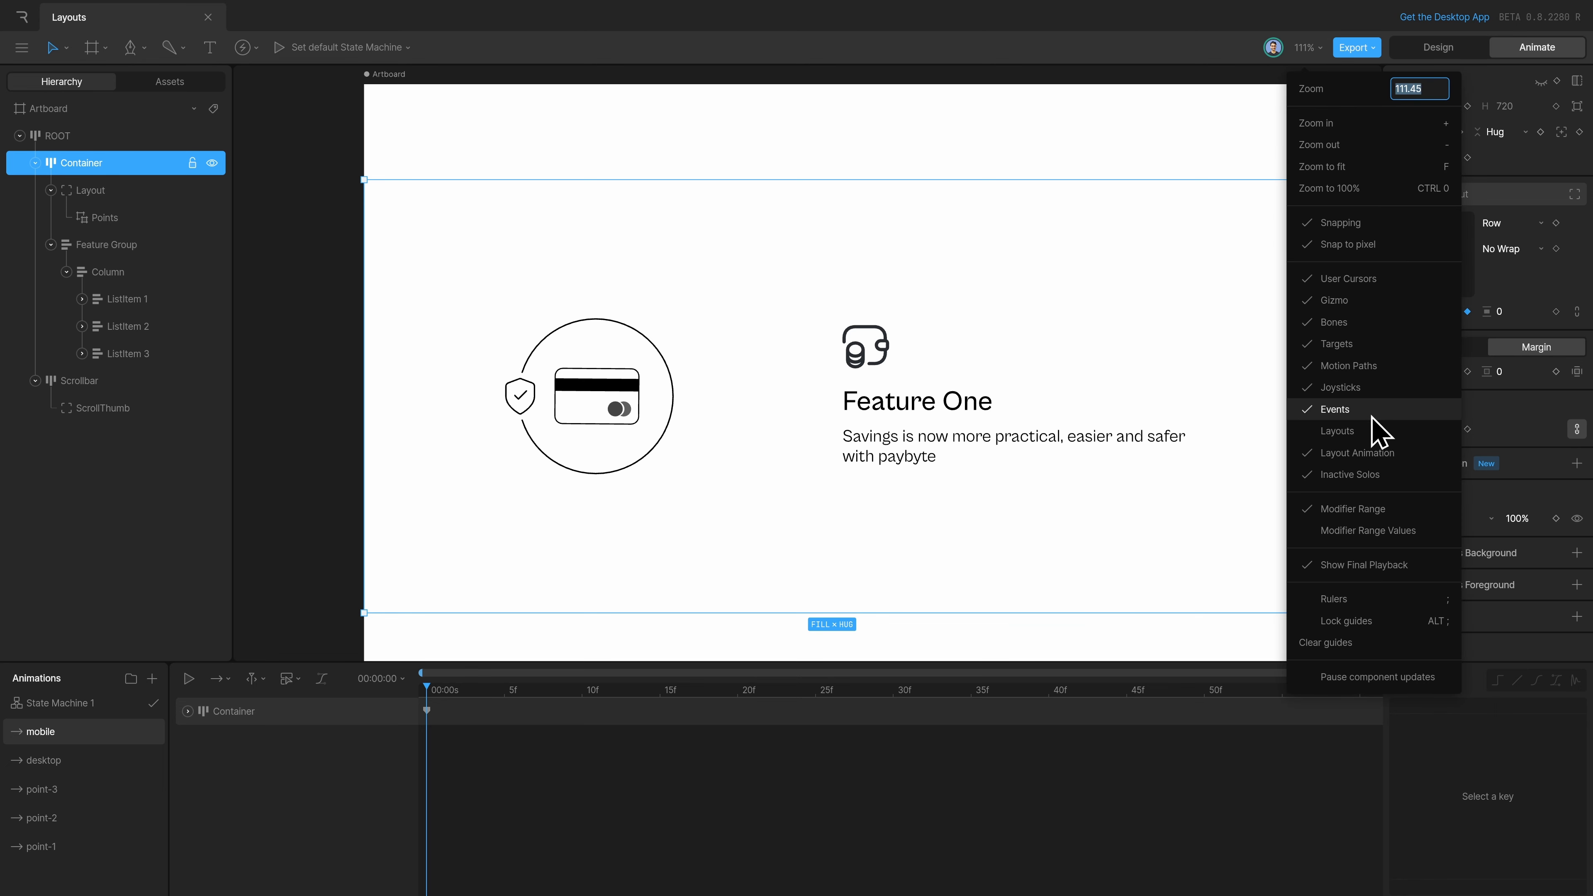
left_click(1375, 432)
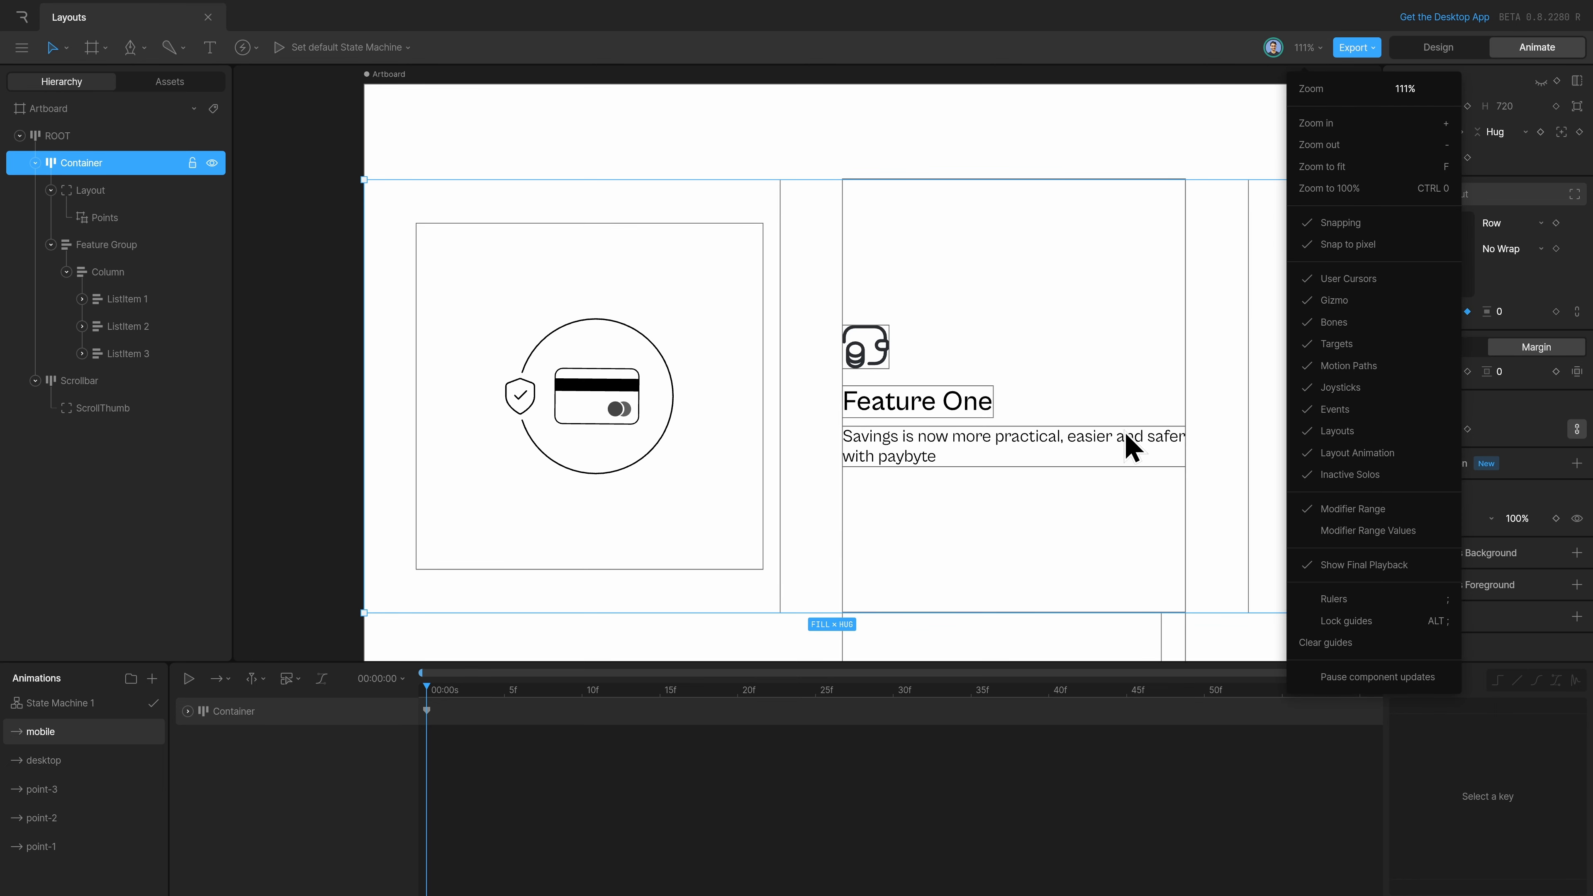
Step: Change the Container's layout direction to Column in the mobile timeline
left_click(131, 164)
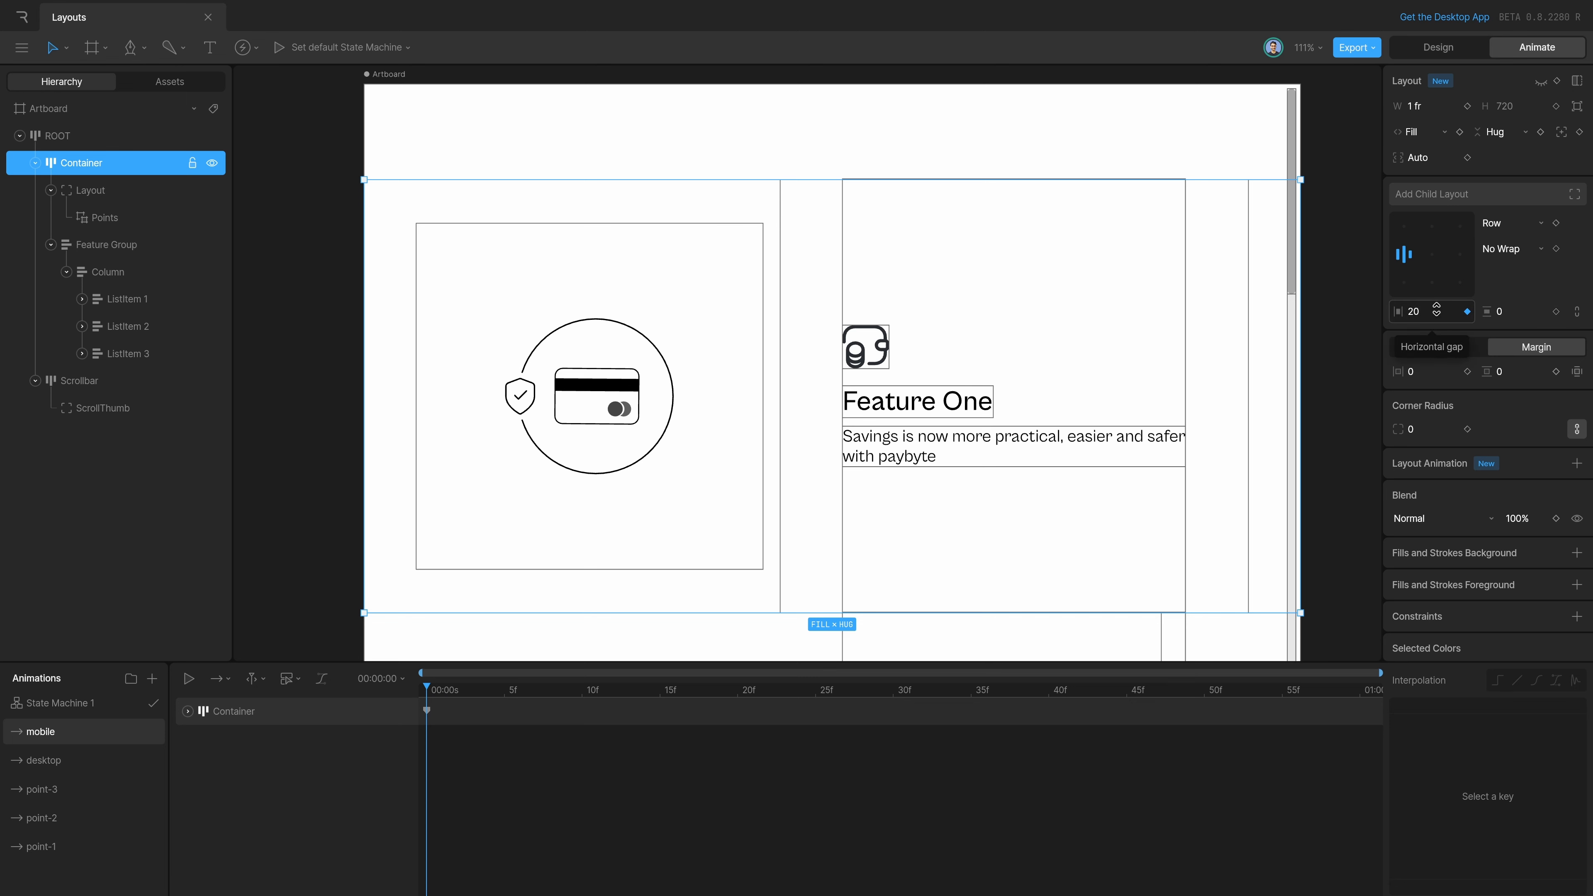
left_click(1524, 223)
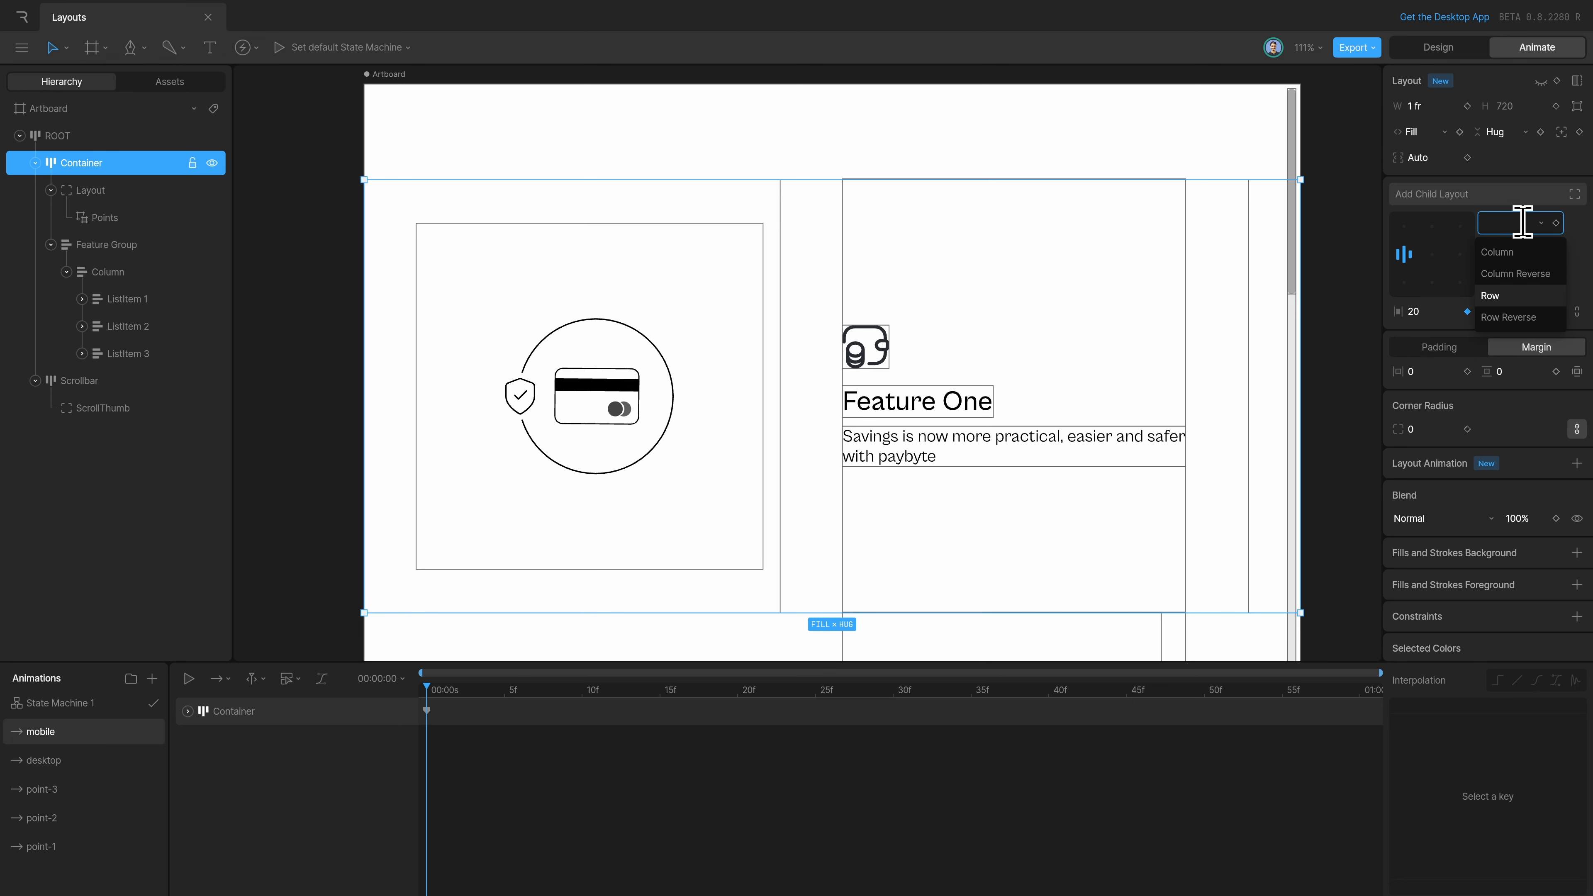
left_click(1528, 251)
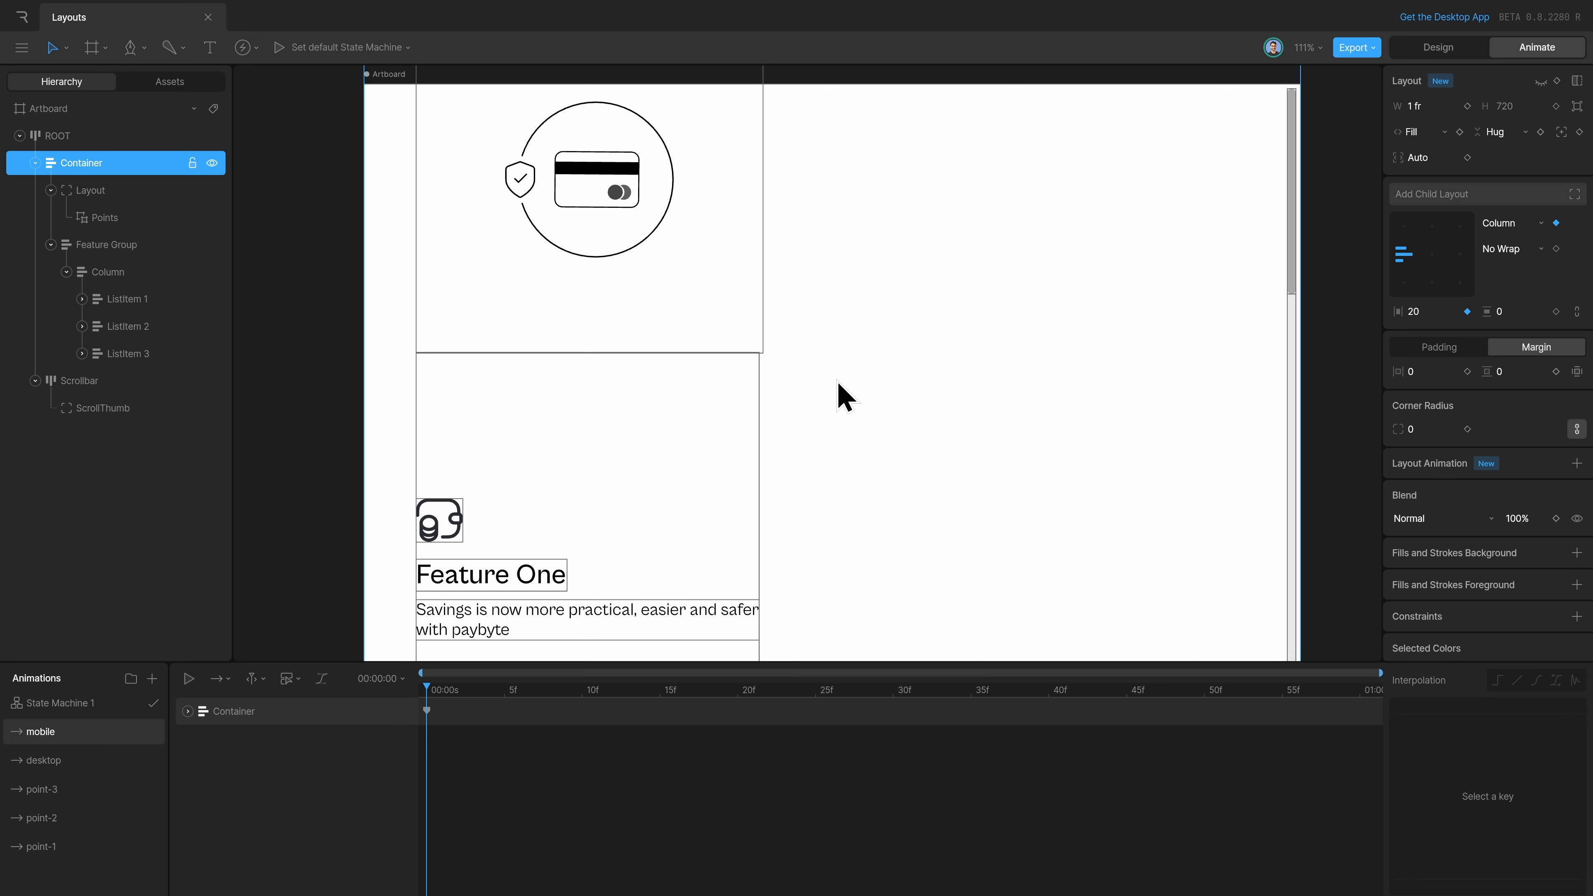
Step: Center the Container's child alignment in Design mode instead of in the mobile timeline, and return to Animate mode
left_click(1431, 253)
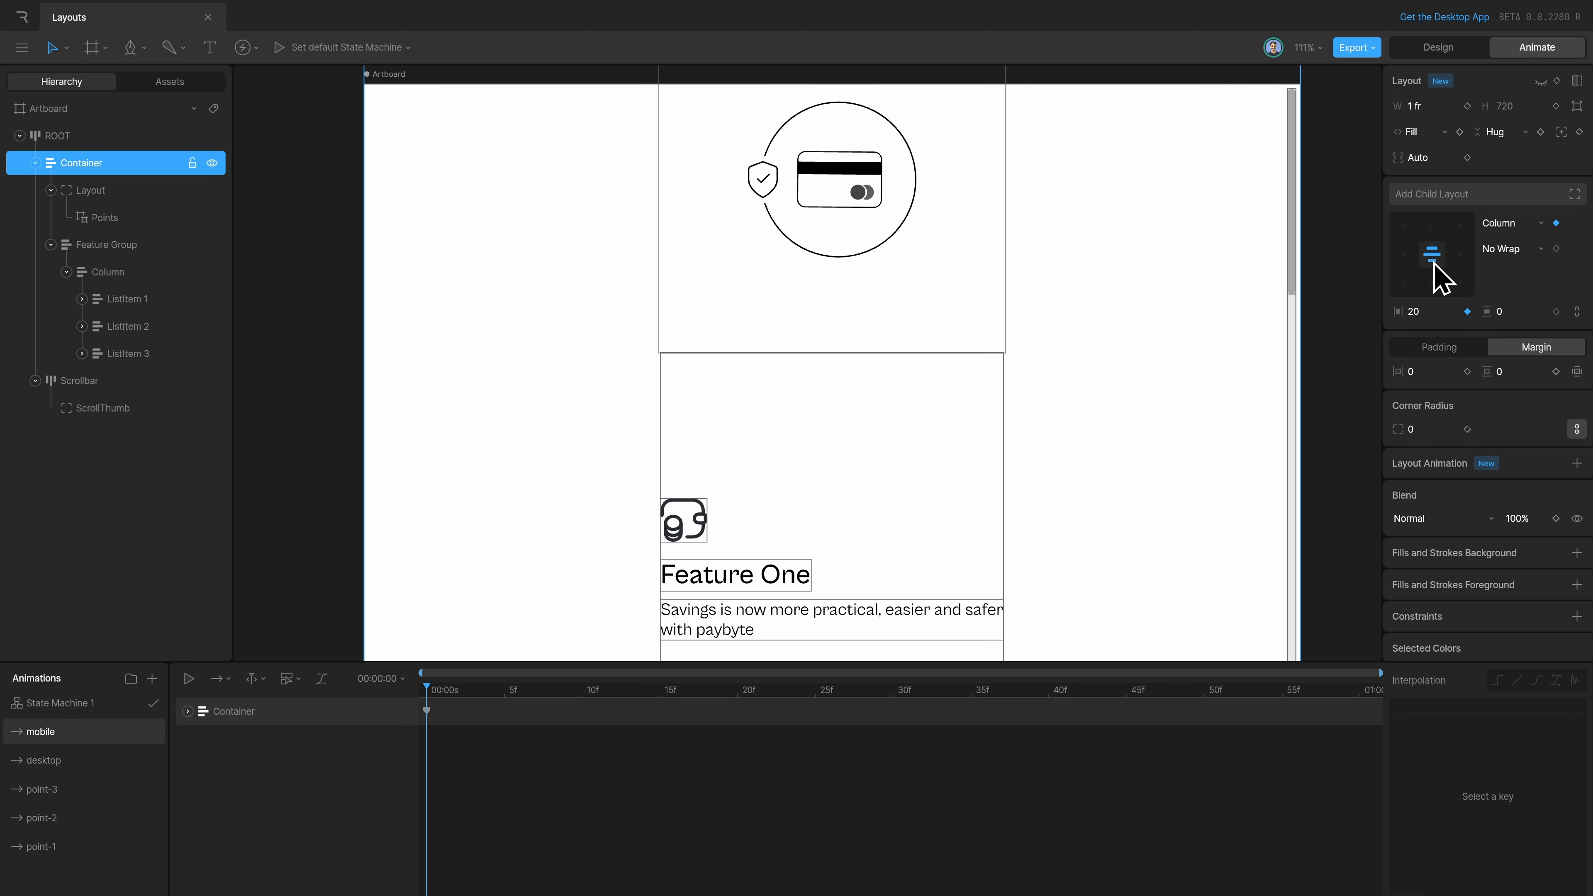
key("ctrl+z")
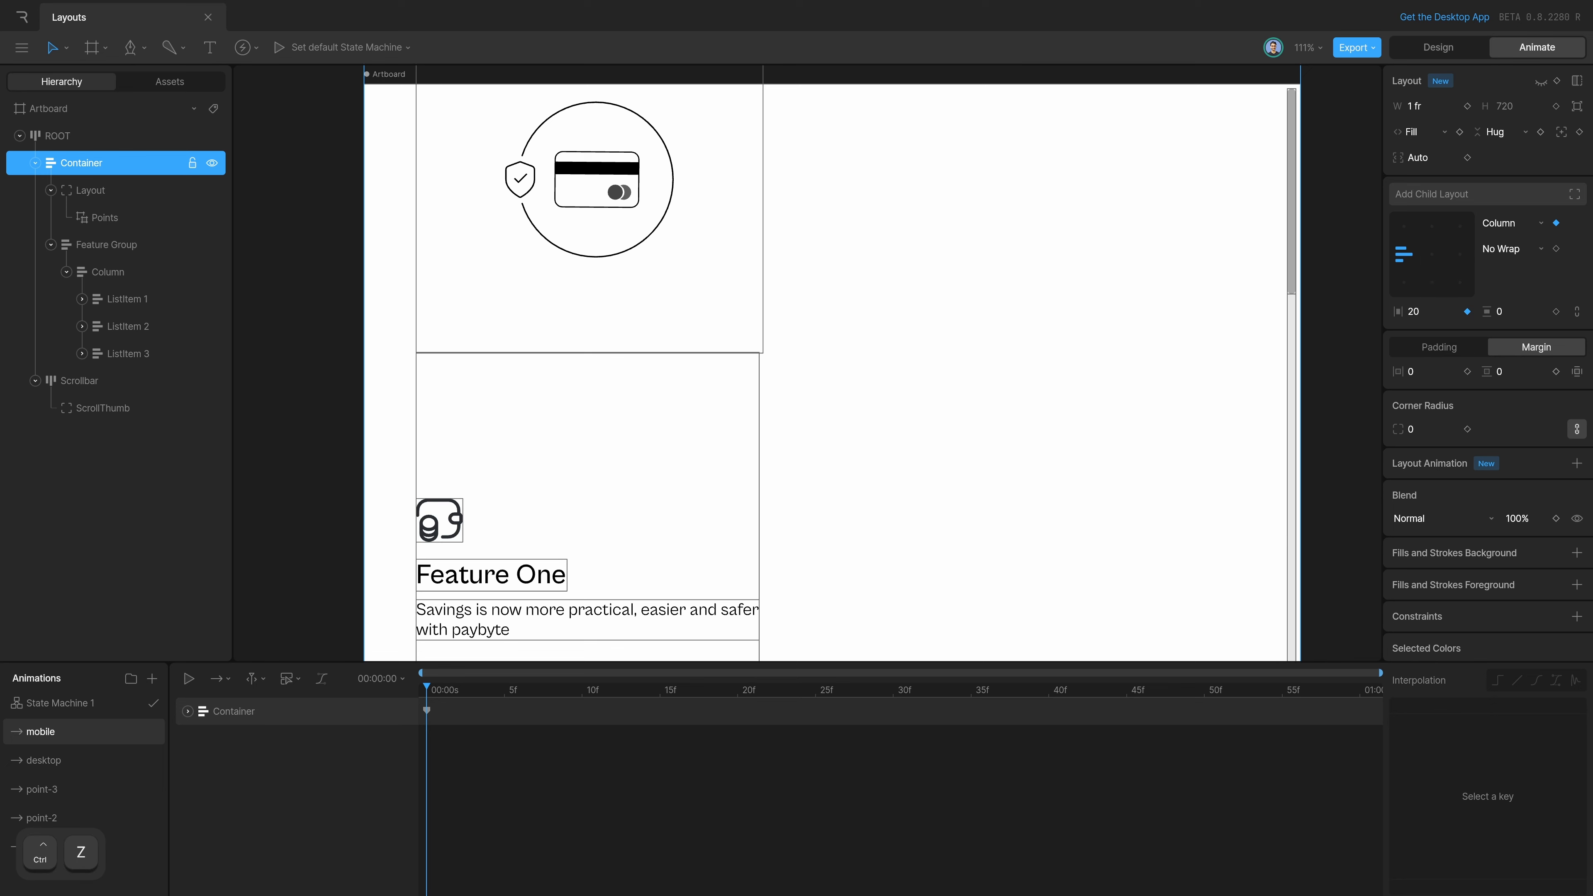
left_click(1331, 371)
key("Tab")
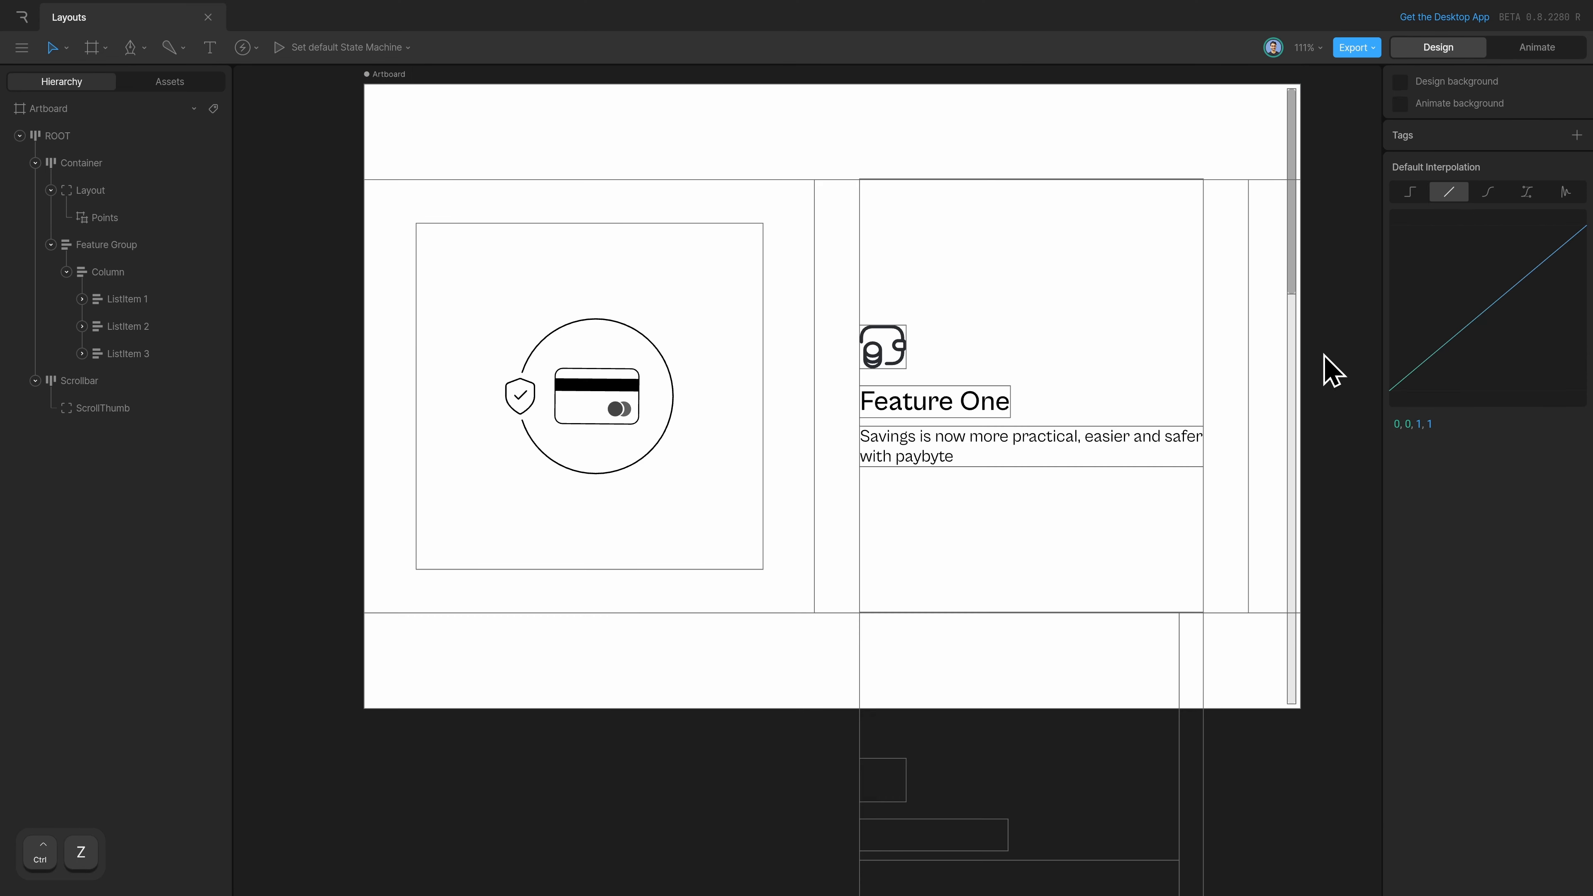
left_click(119, 164)
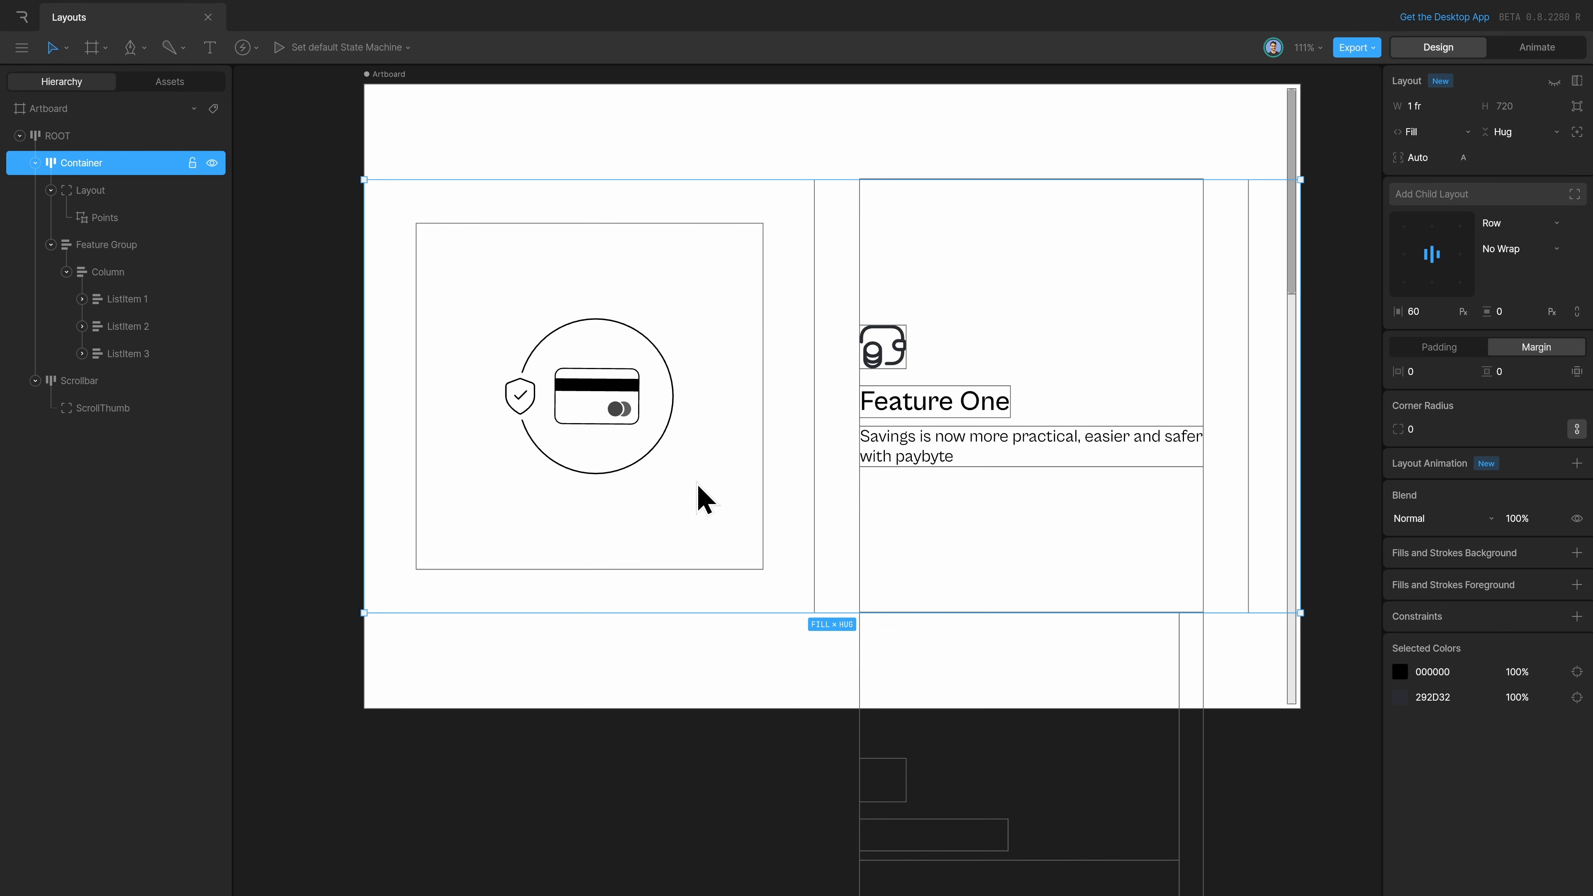
key("Tab")
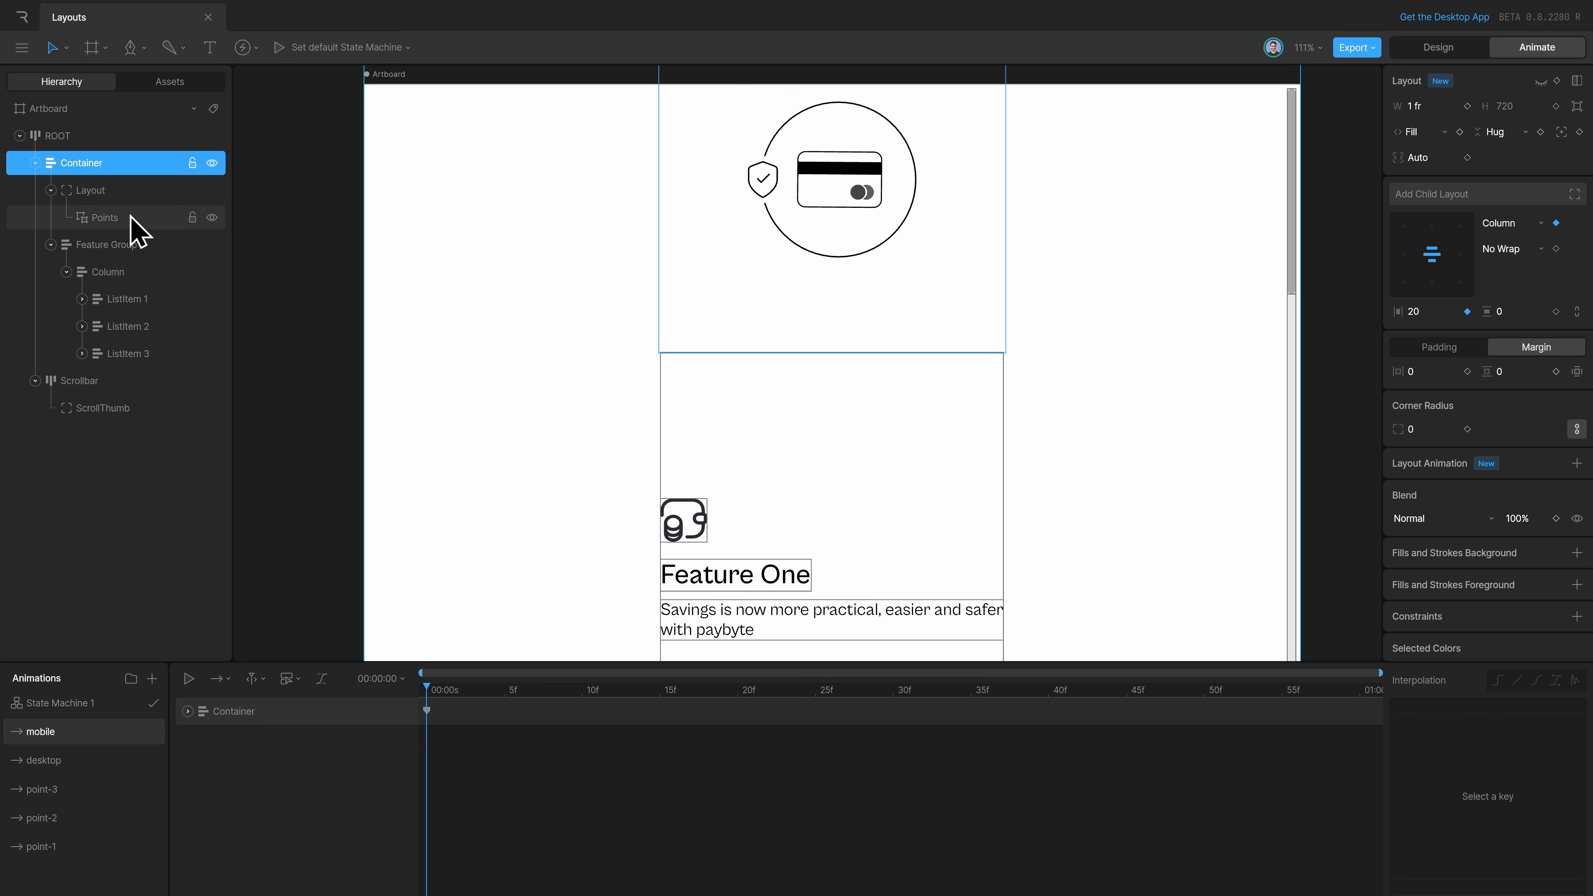
Step: Set the height and width of the Layout that holds Points to 320 each in the mobile timeline
left_click(126, 192)
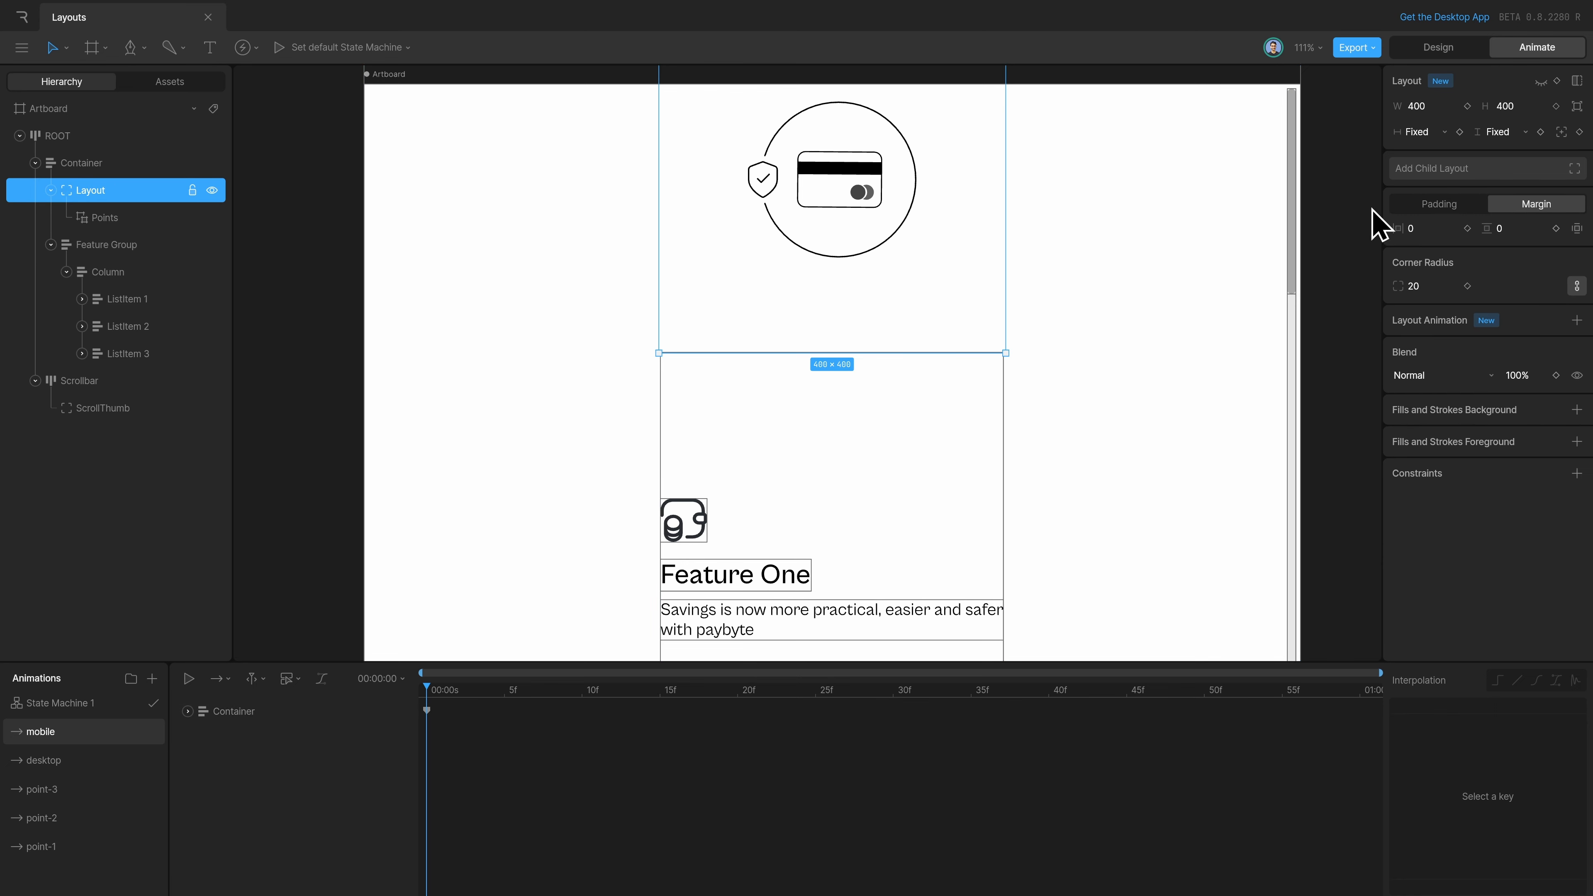
left_click(1523, 107)
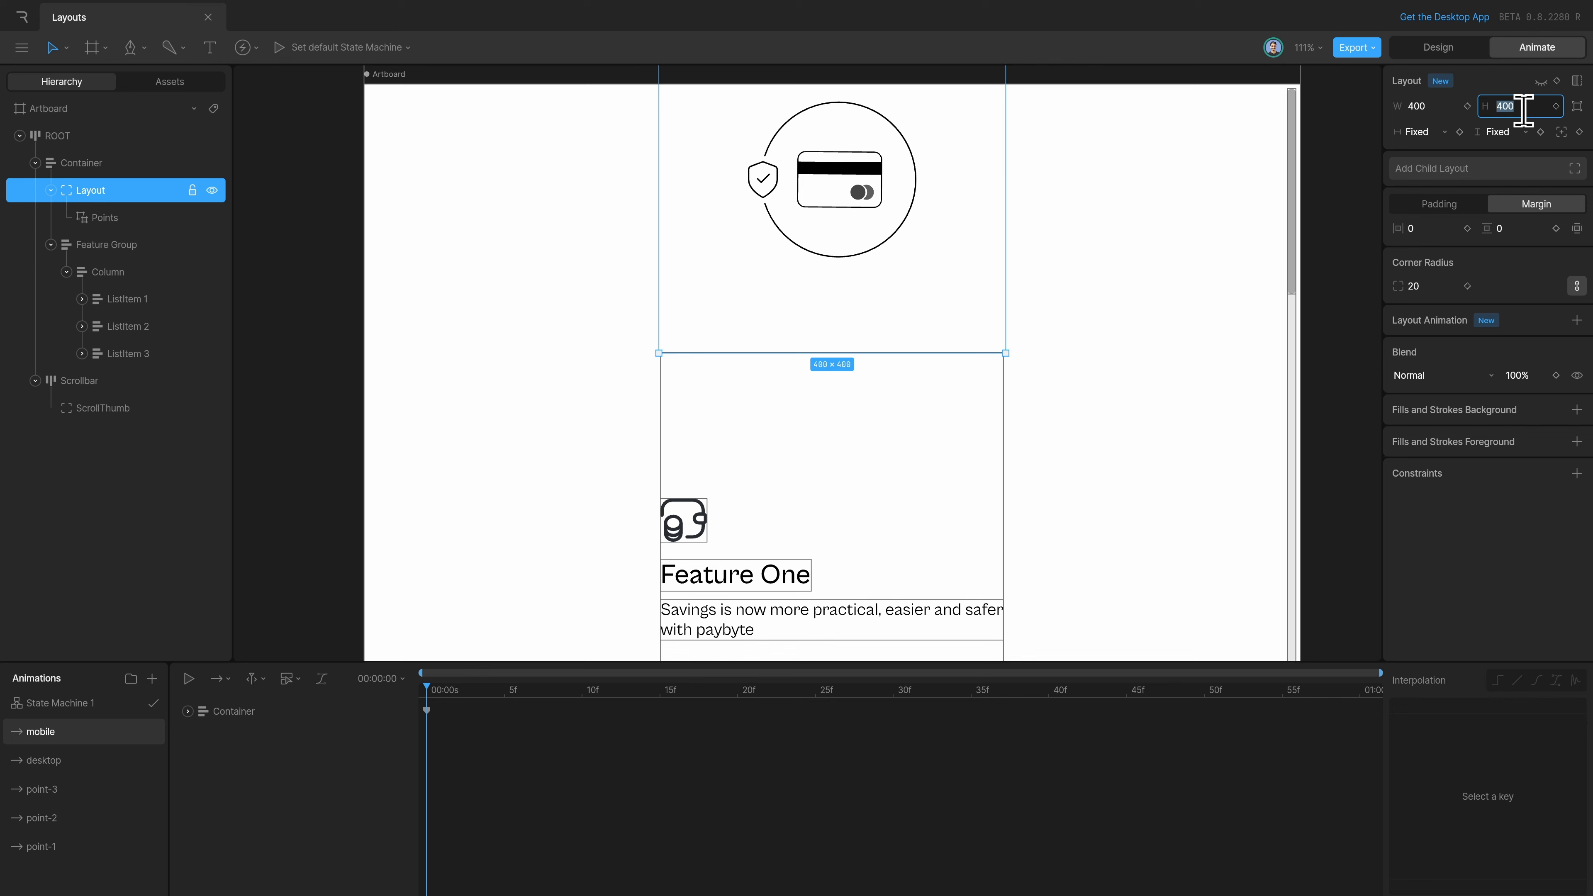
key("Return")
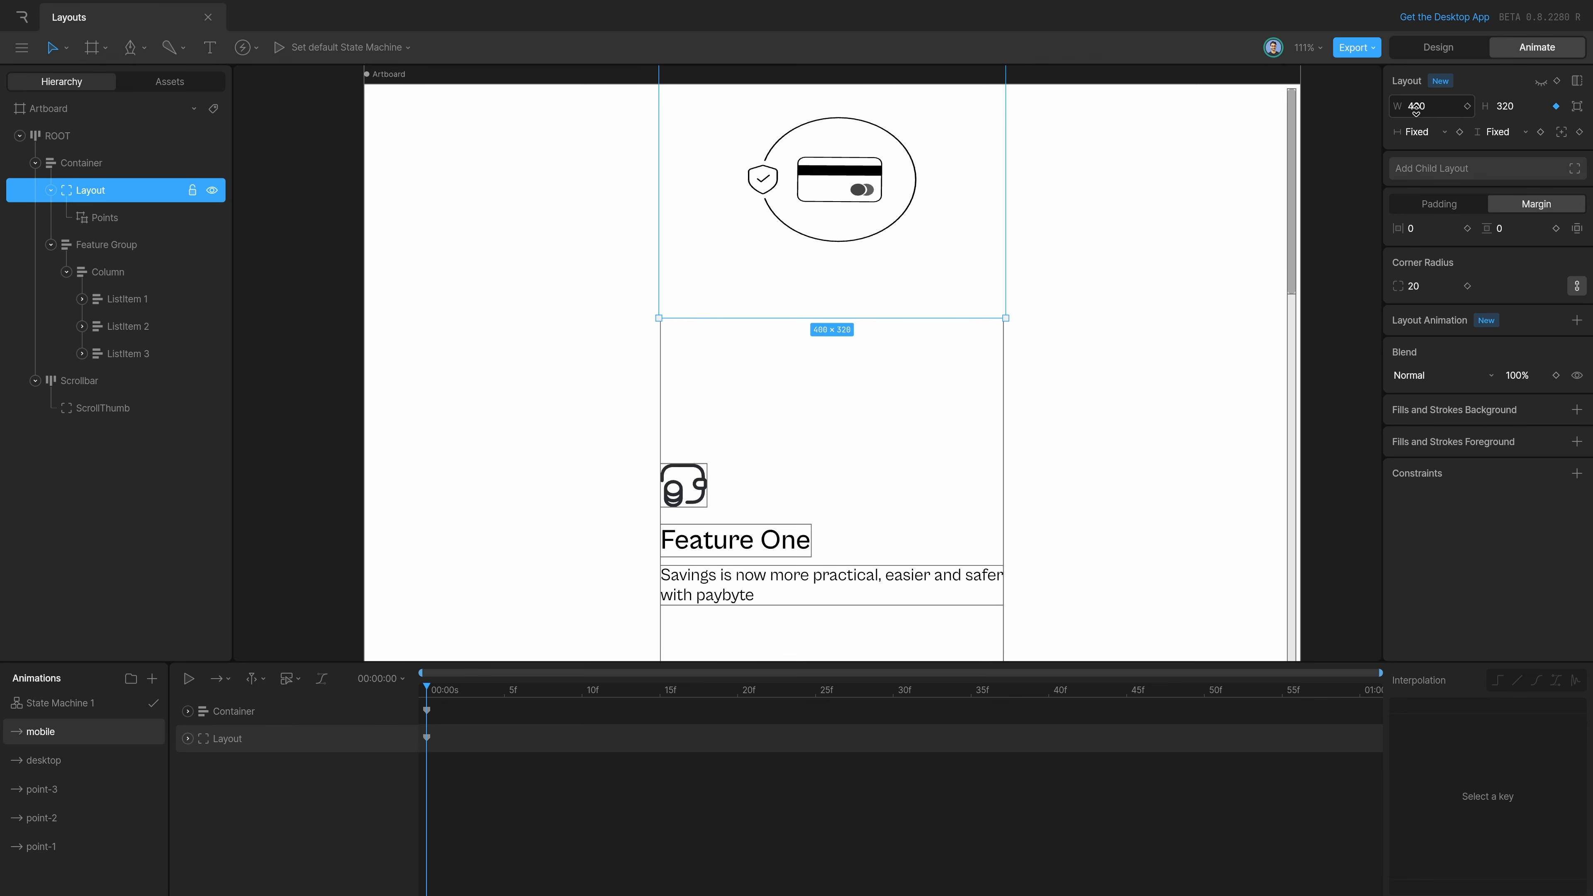
type("320")
key("Return")
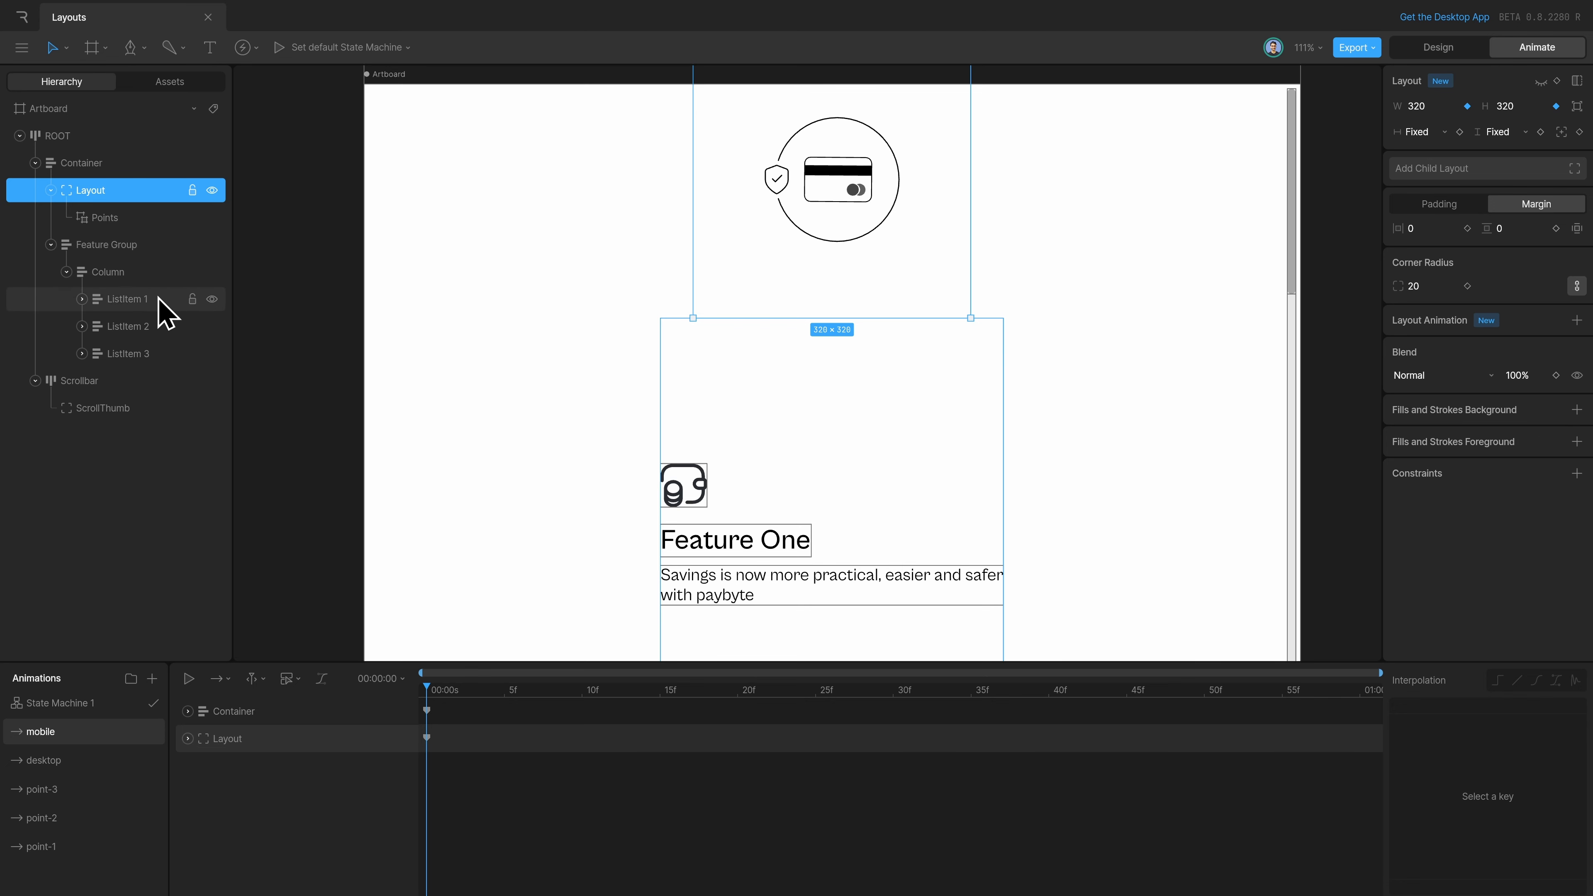
Step: Set the Feature Group's height to 300 in the mobile timeline
left_click(125, 244)
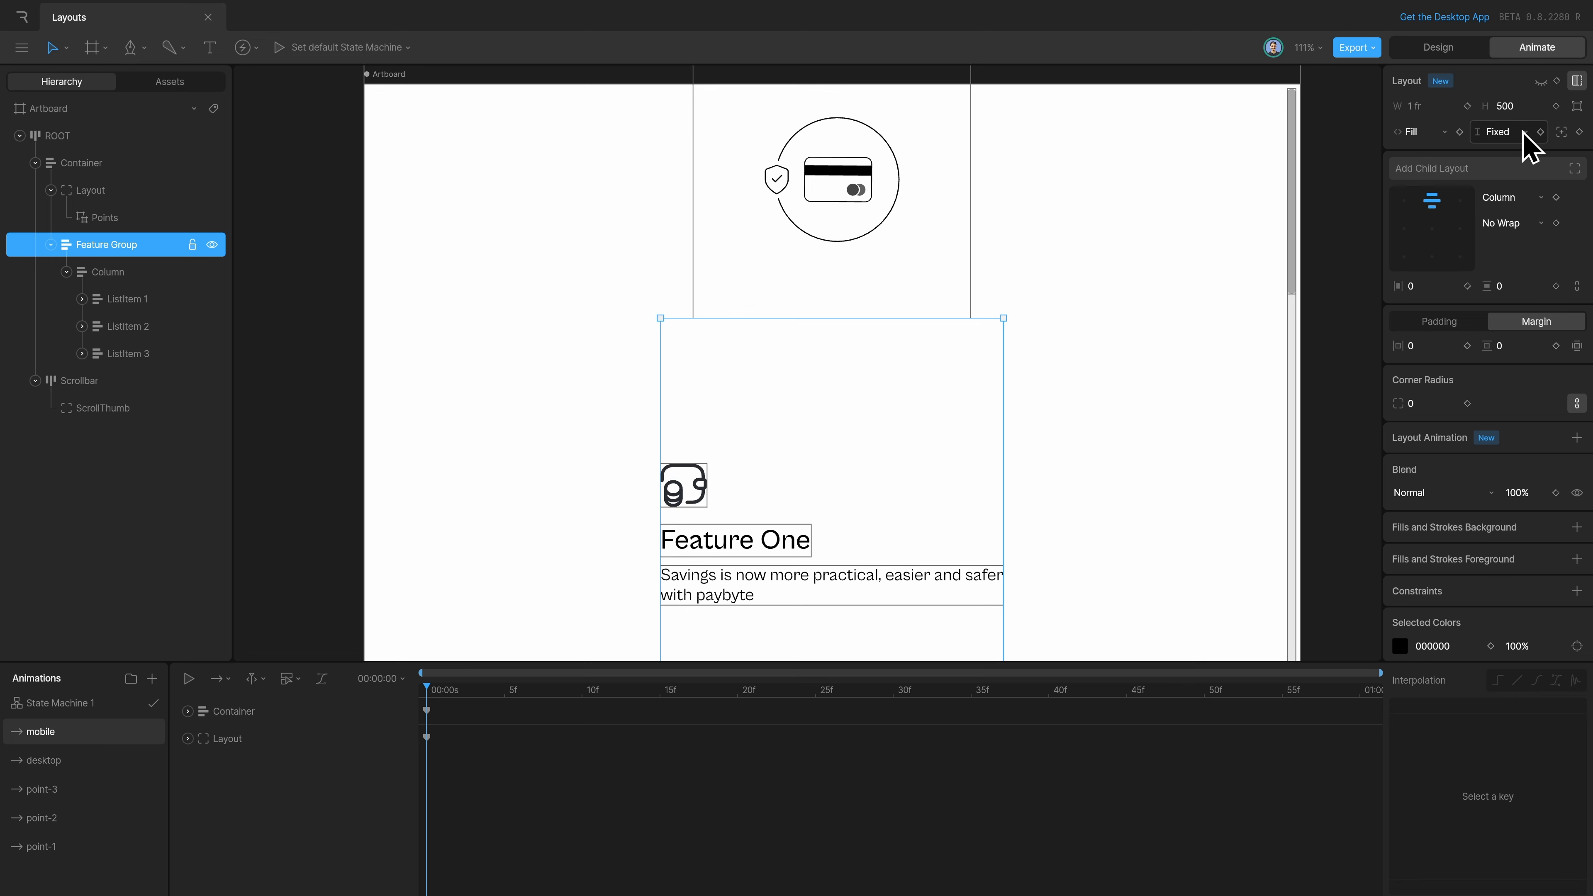
left_click(1529, 109)
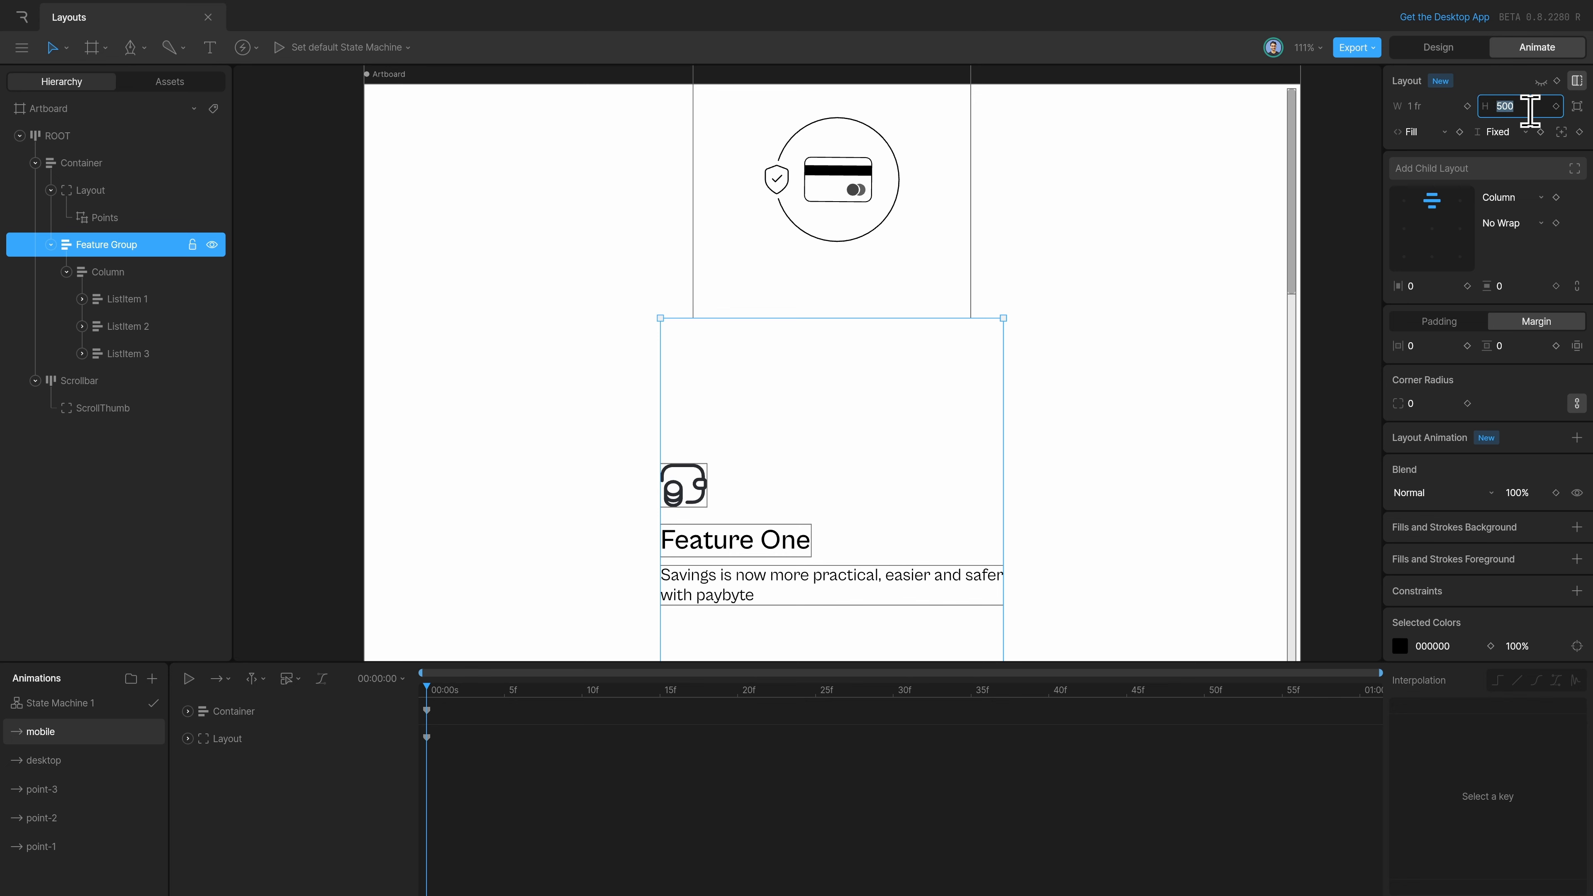
key("Return")
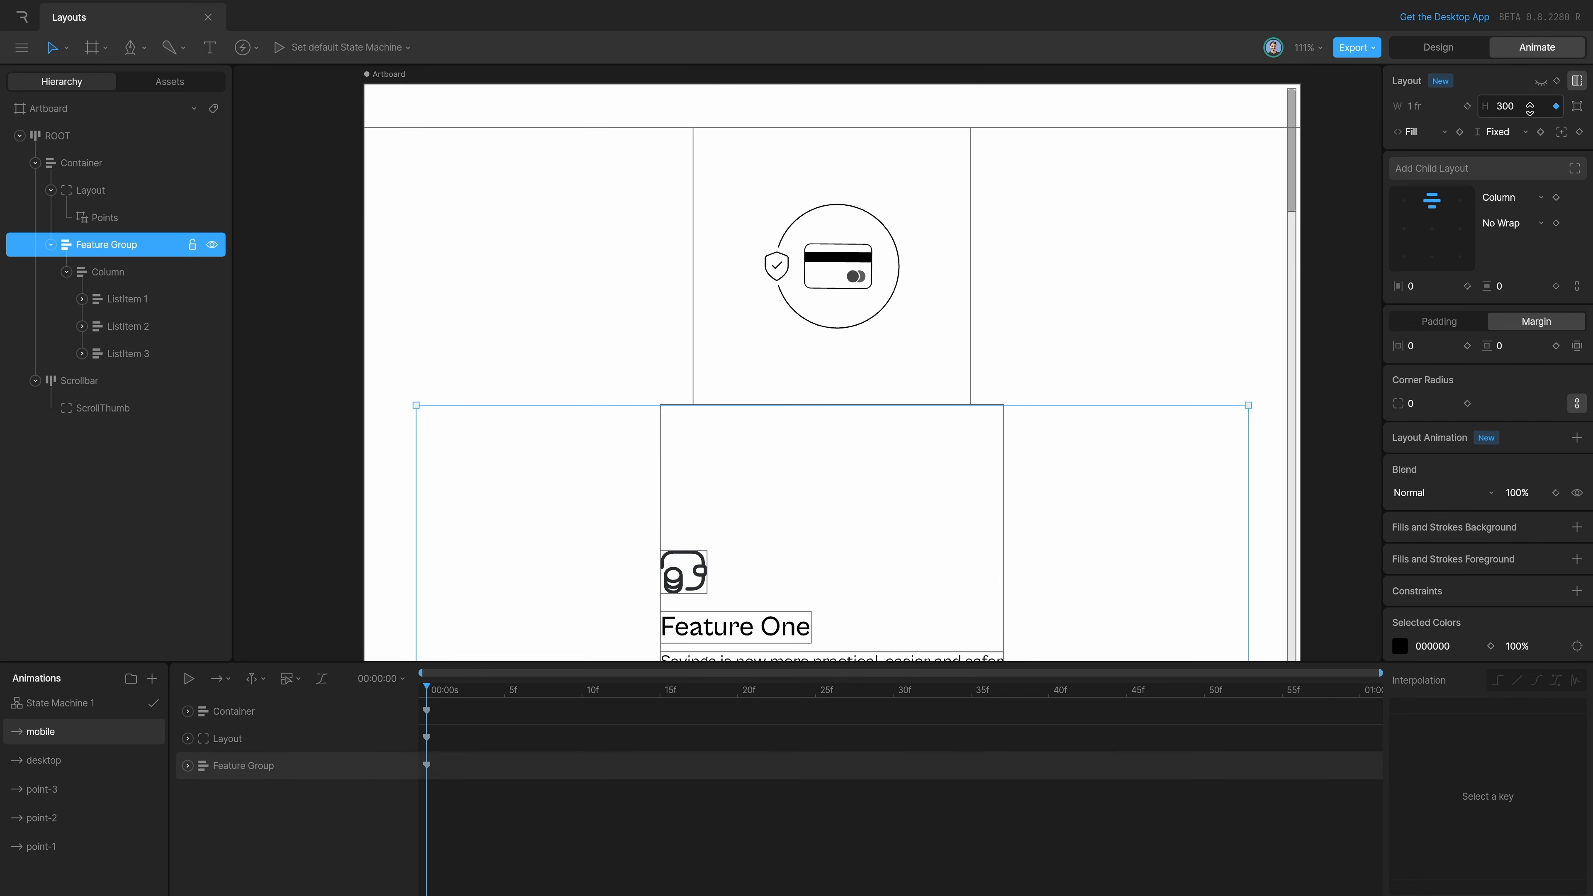
Step: Set the height of ListItem 1, ListItem 2 and ListItem 3 together to 300 in the mobile timeline
left_click(125, 300)
left_click(147, 348, "shift")
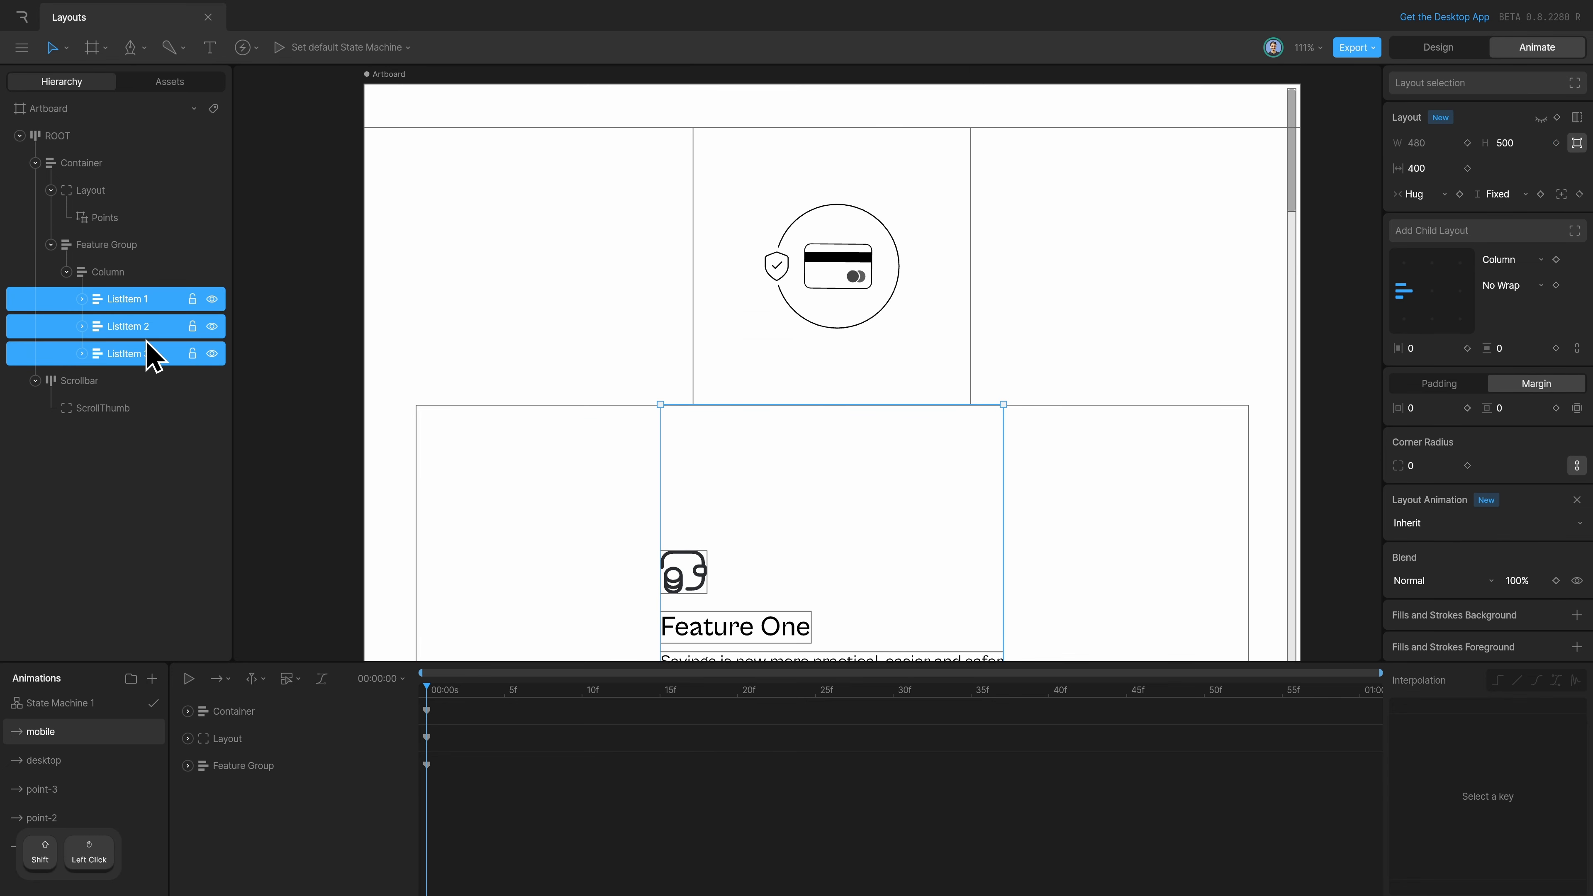
left_click(1508, 142)
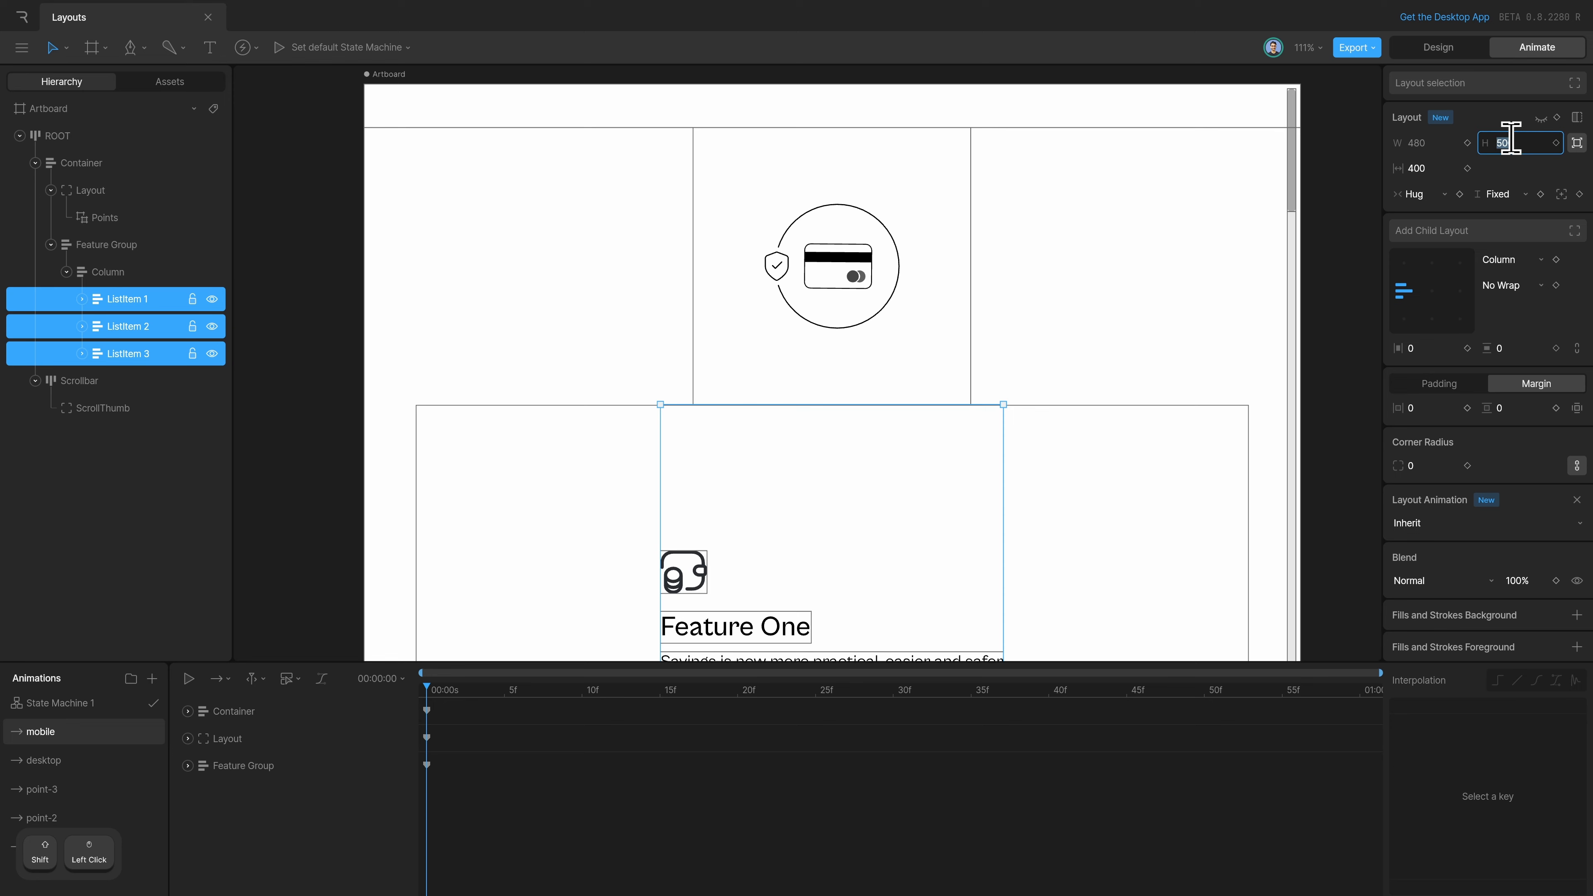
type("300")
key("Return")
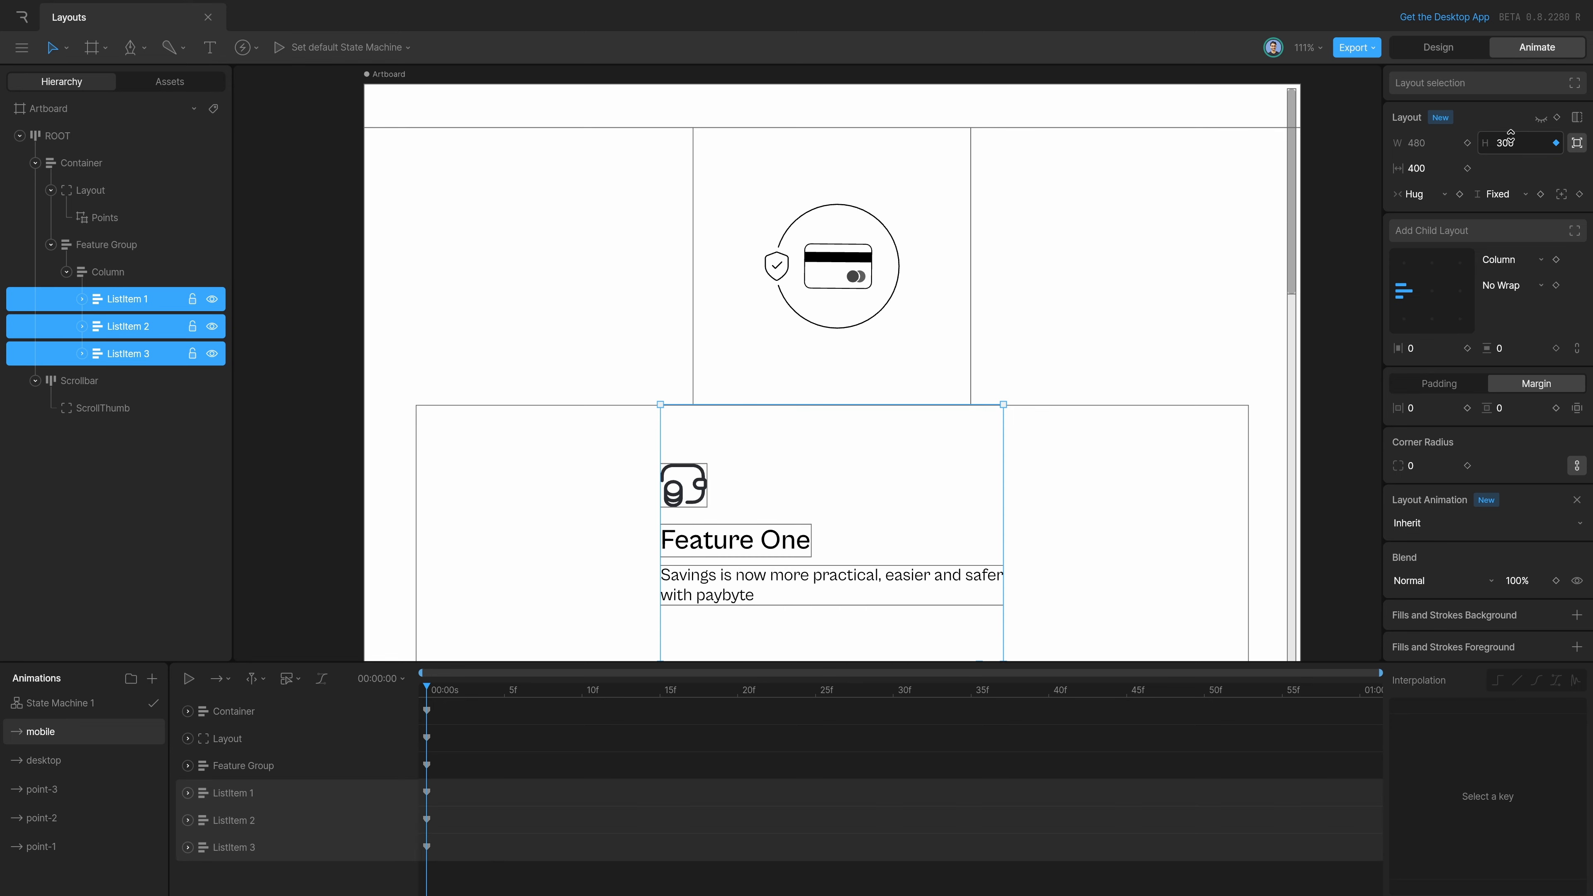
scroll(1288, 417, "down", 2, "ctrl")
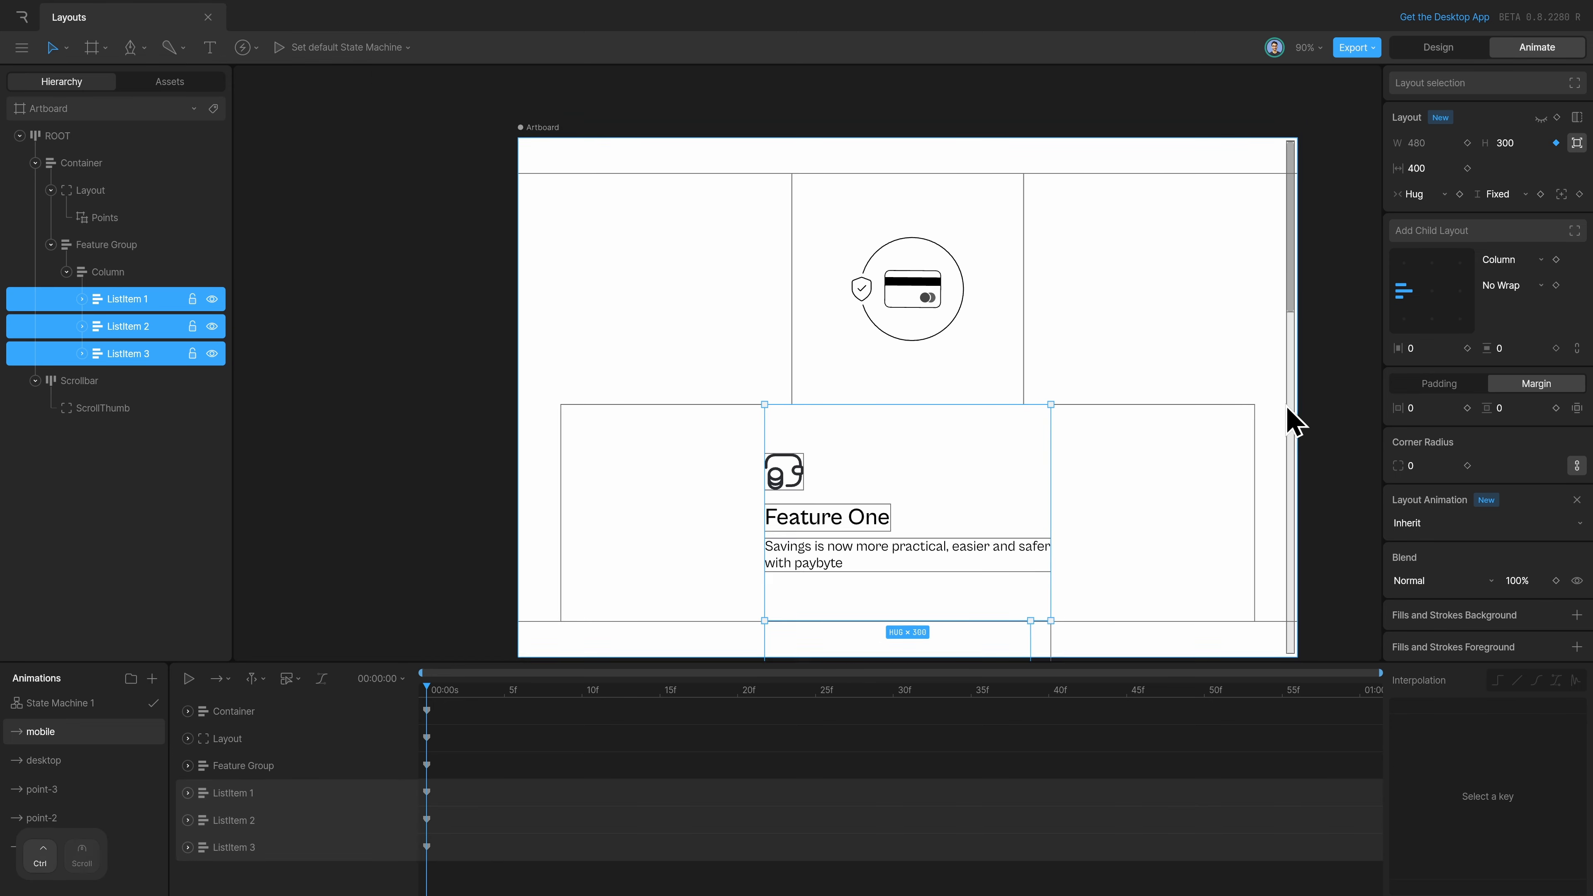
left_click_drag(1315, 471, 1280, 451)
left_click(1319, 485)
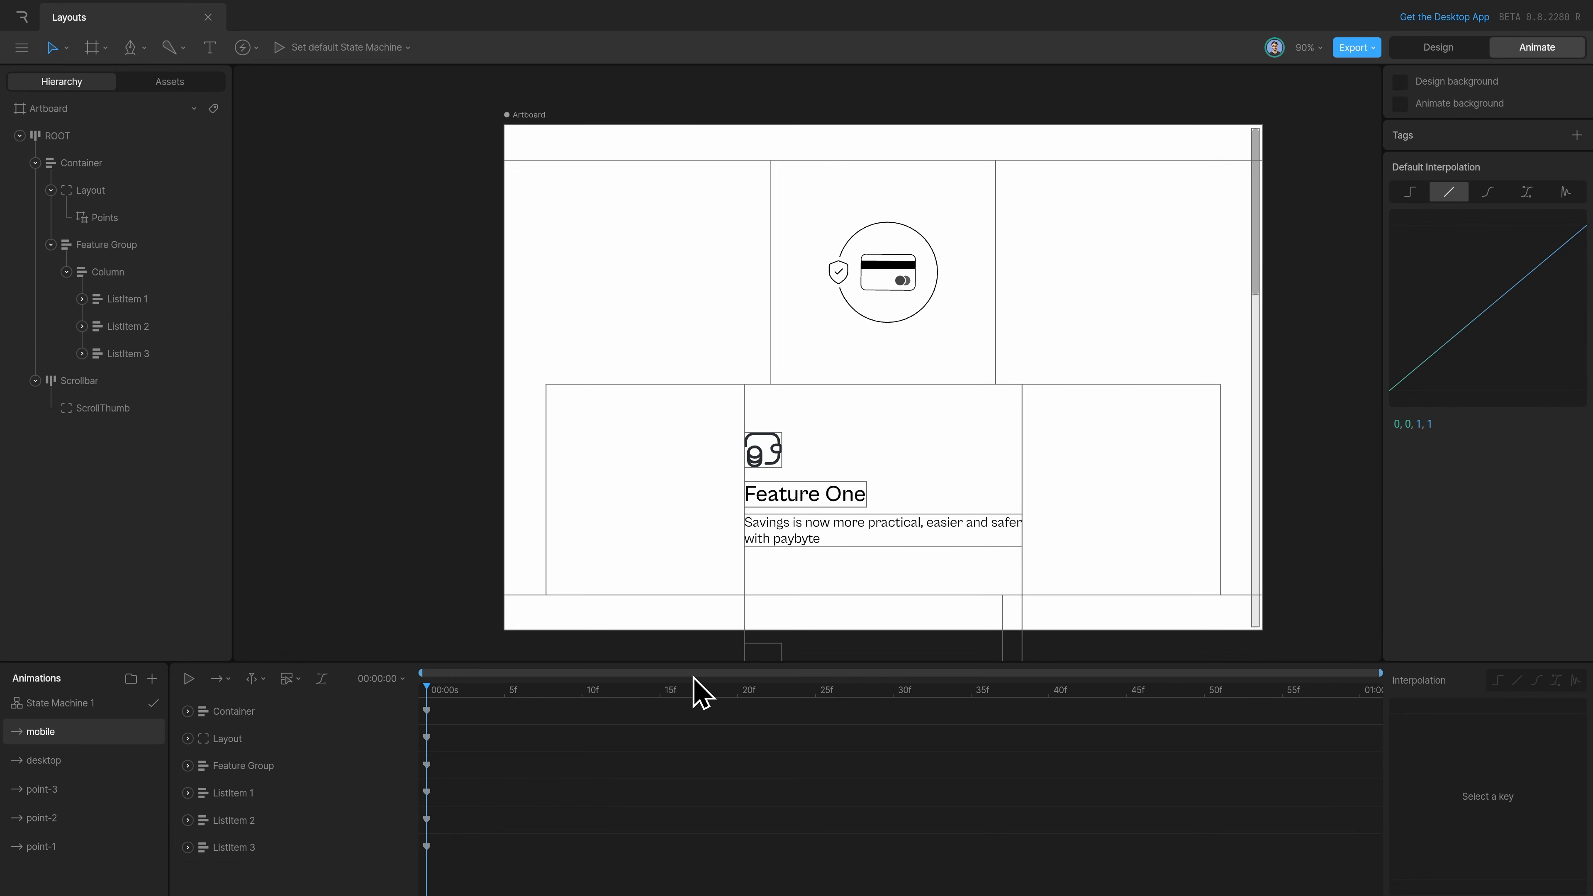
Step: Set the Feature Group's height to 250 in the mobile timeline
left_click(155, 251)
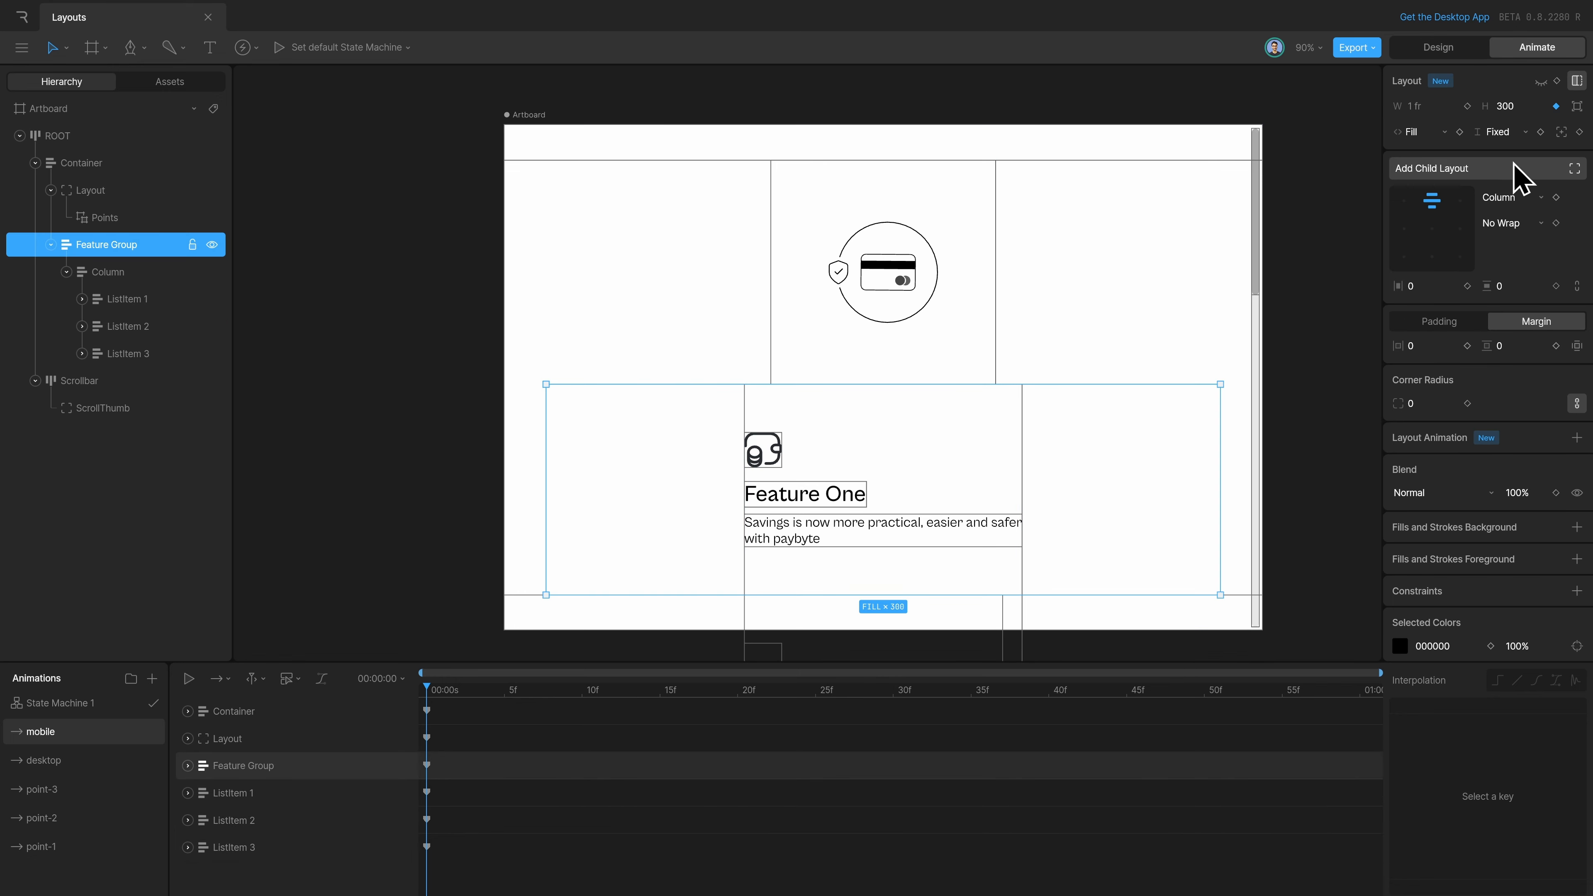
left_click(1517, 106)
type("25")
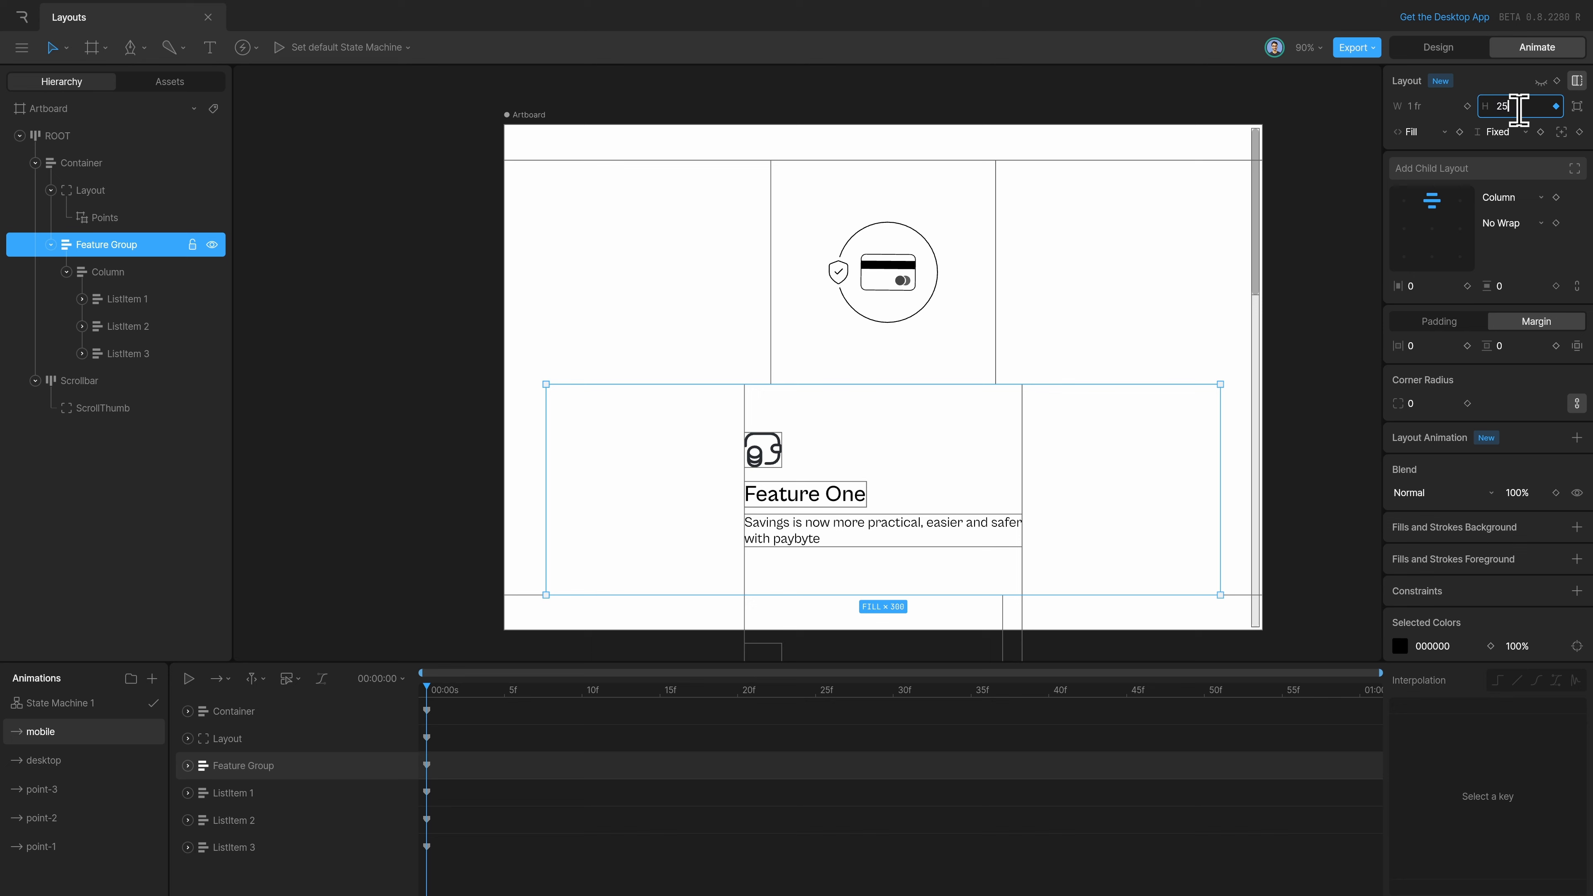
type("0")
key("Return")
Step: Set the height of ListItem 1, ListItem 2 and ListItem 3 together to 250 in the mobile timeline
left_click(127, 299)
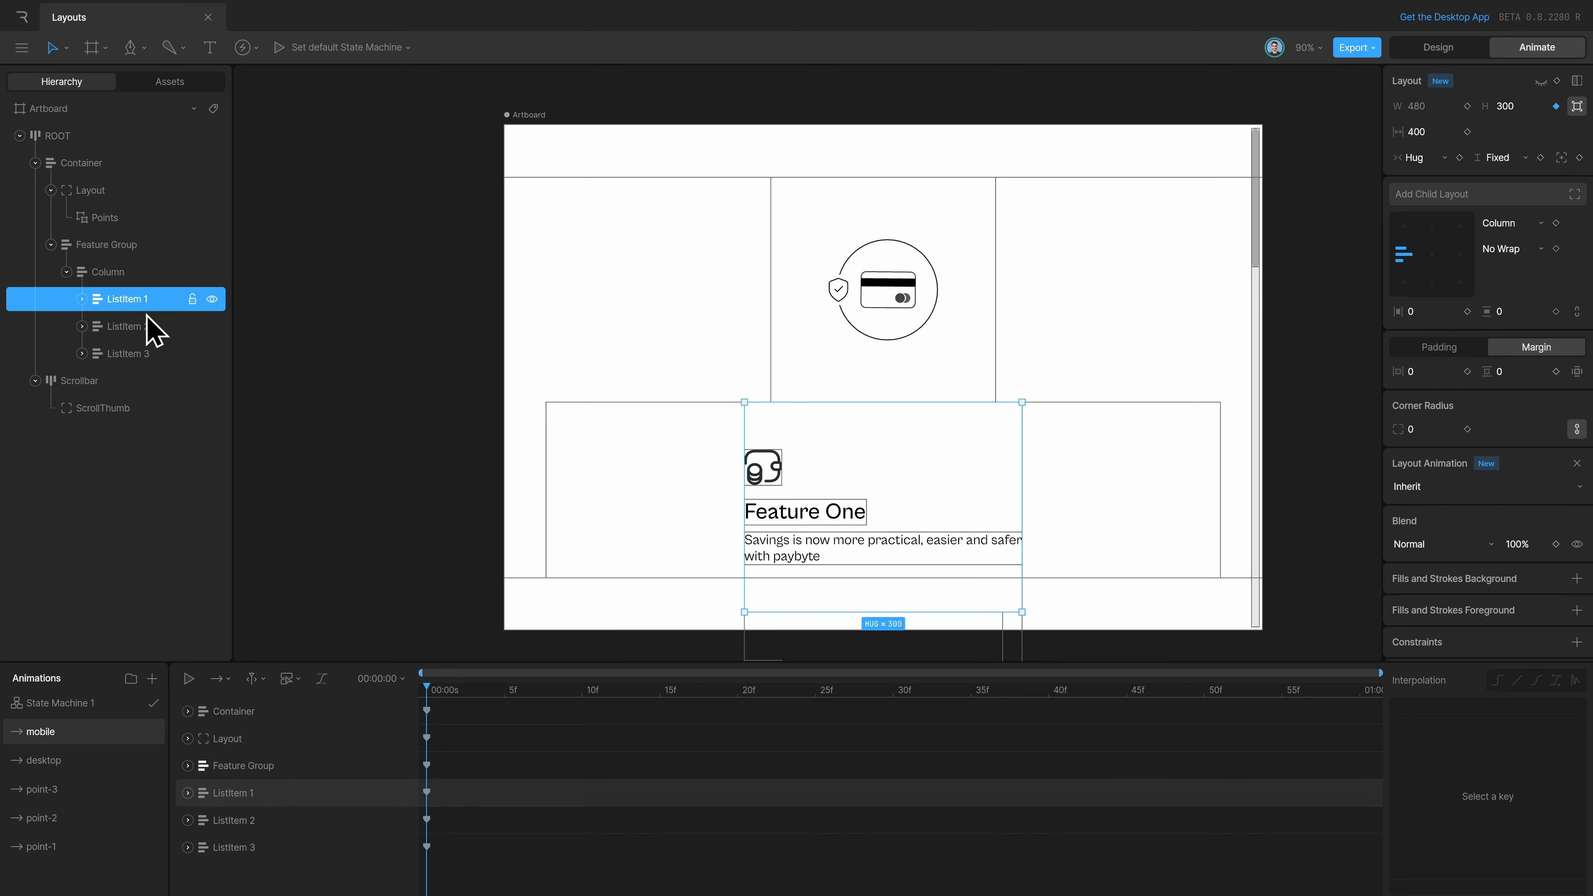
left_click(127, 354, "shift")
left_click(1531, 143)
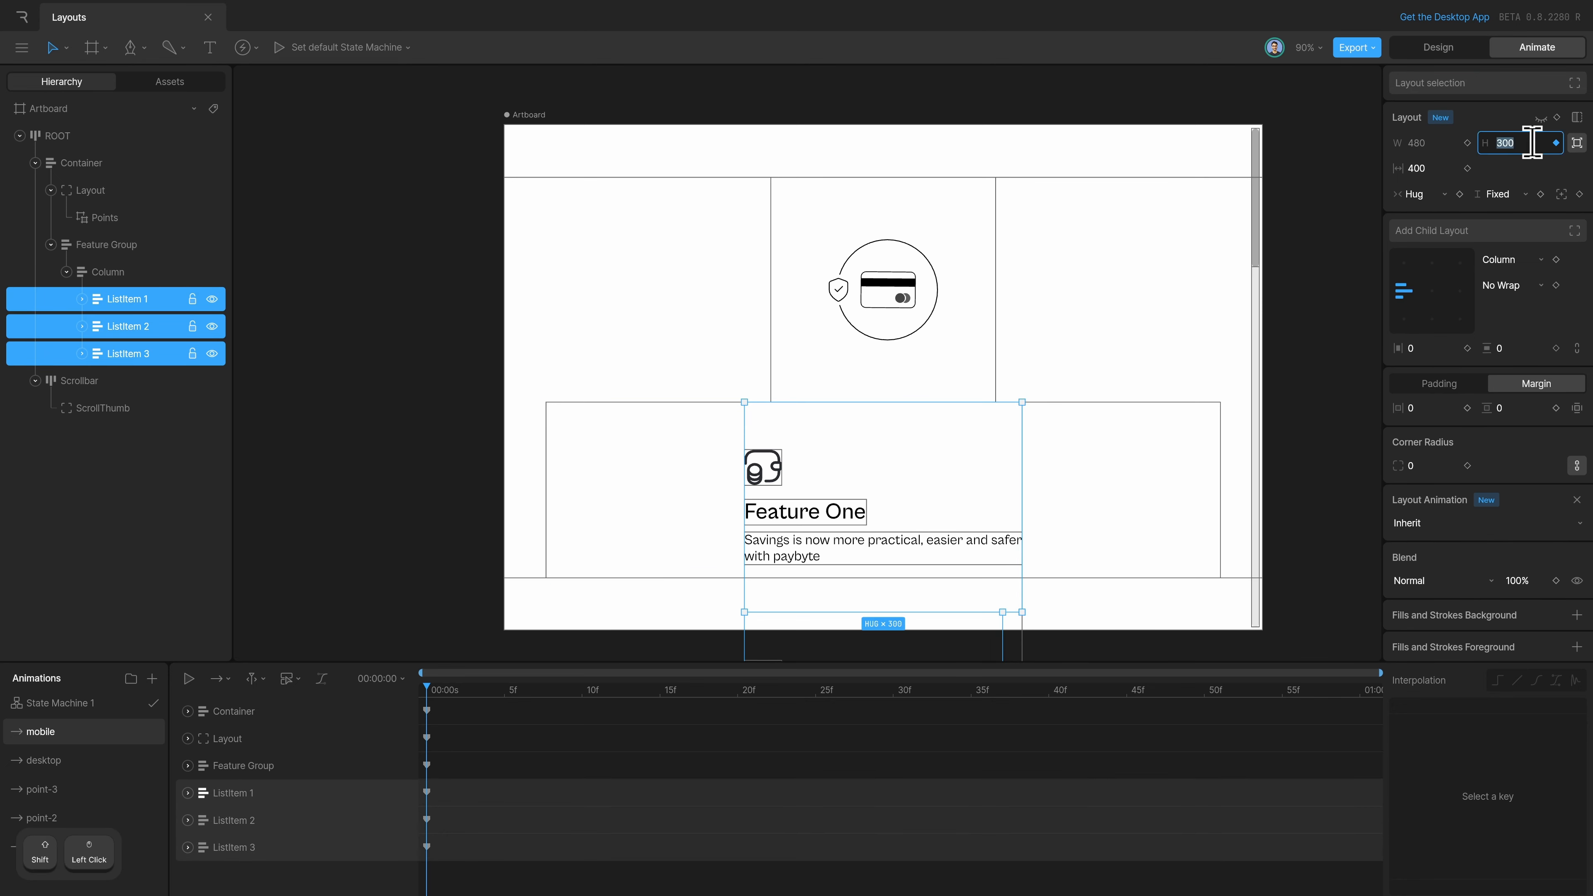
type("250")
key("Return")
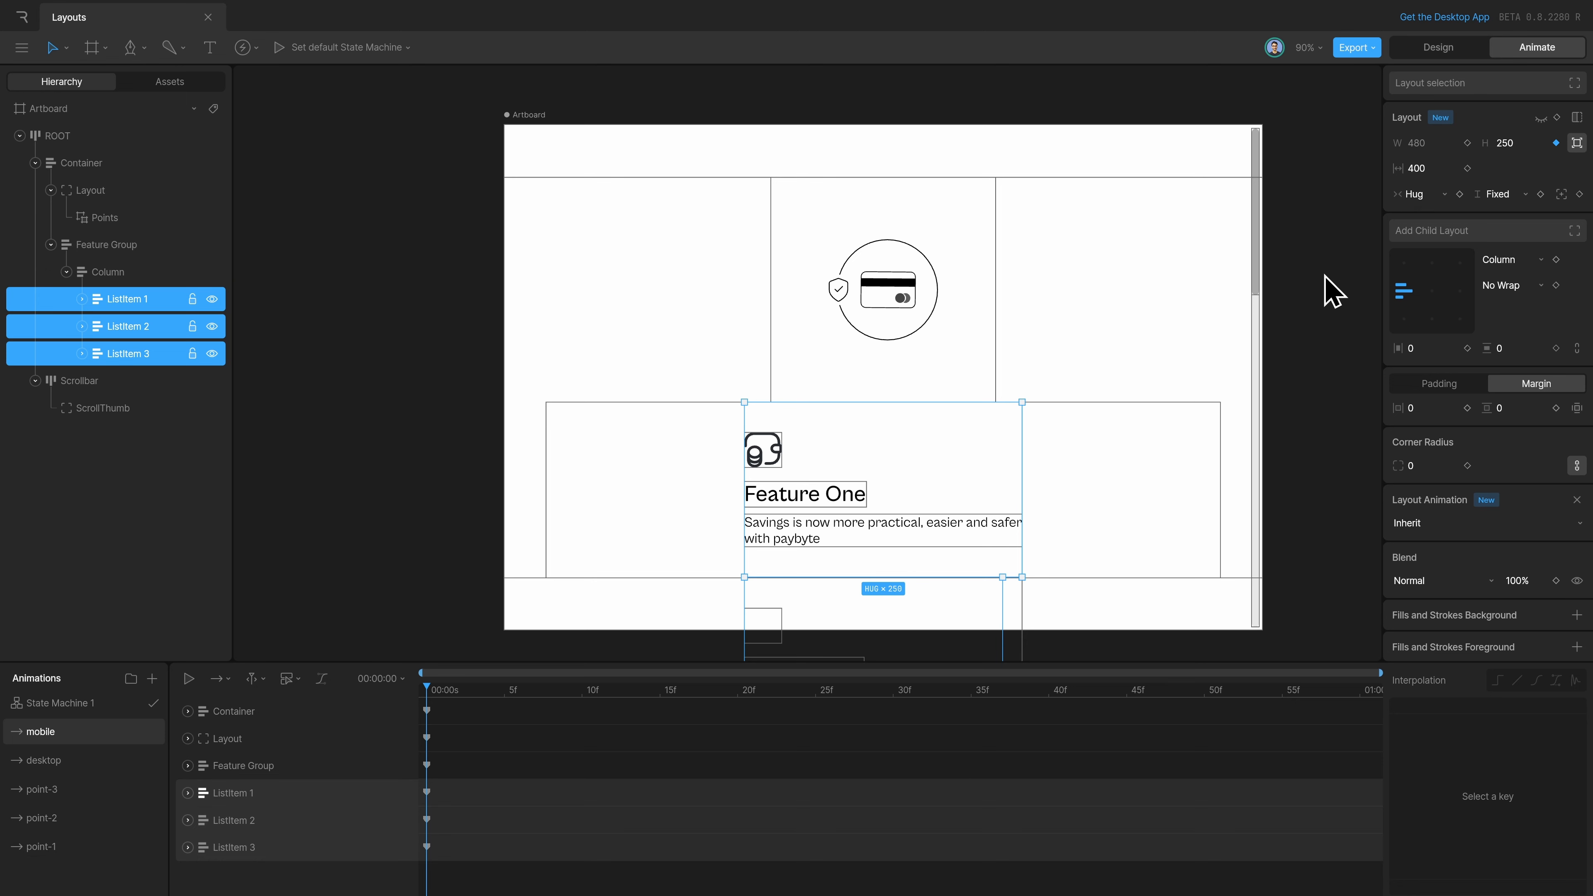
Step: Set the maximum width of the three selected list items to 320 in the mobile timeline
left_click(1435, 169)
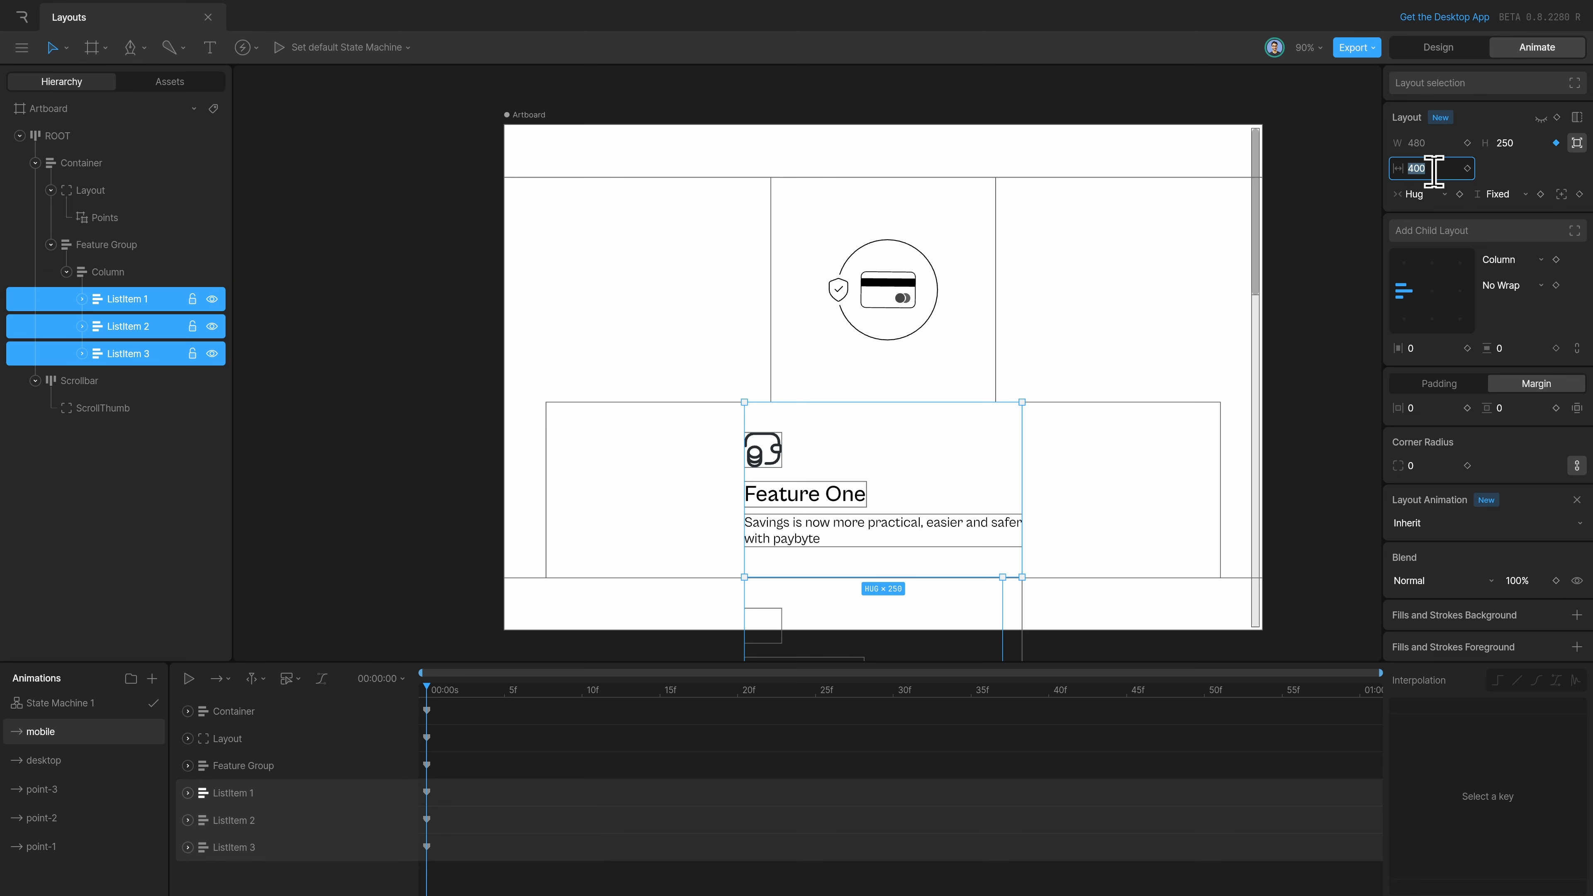
key("Return")
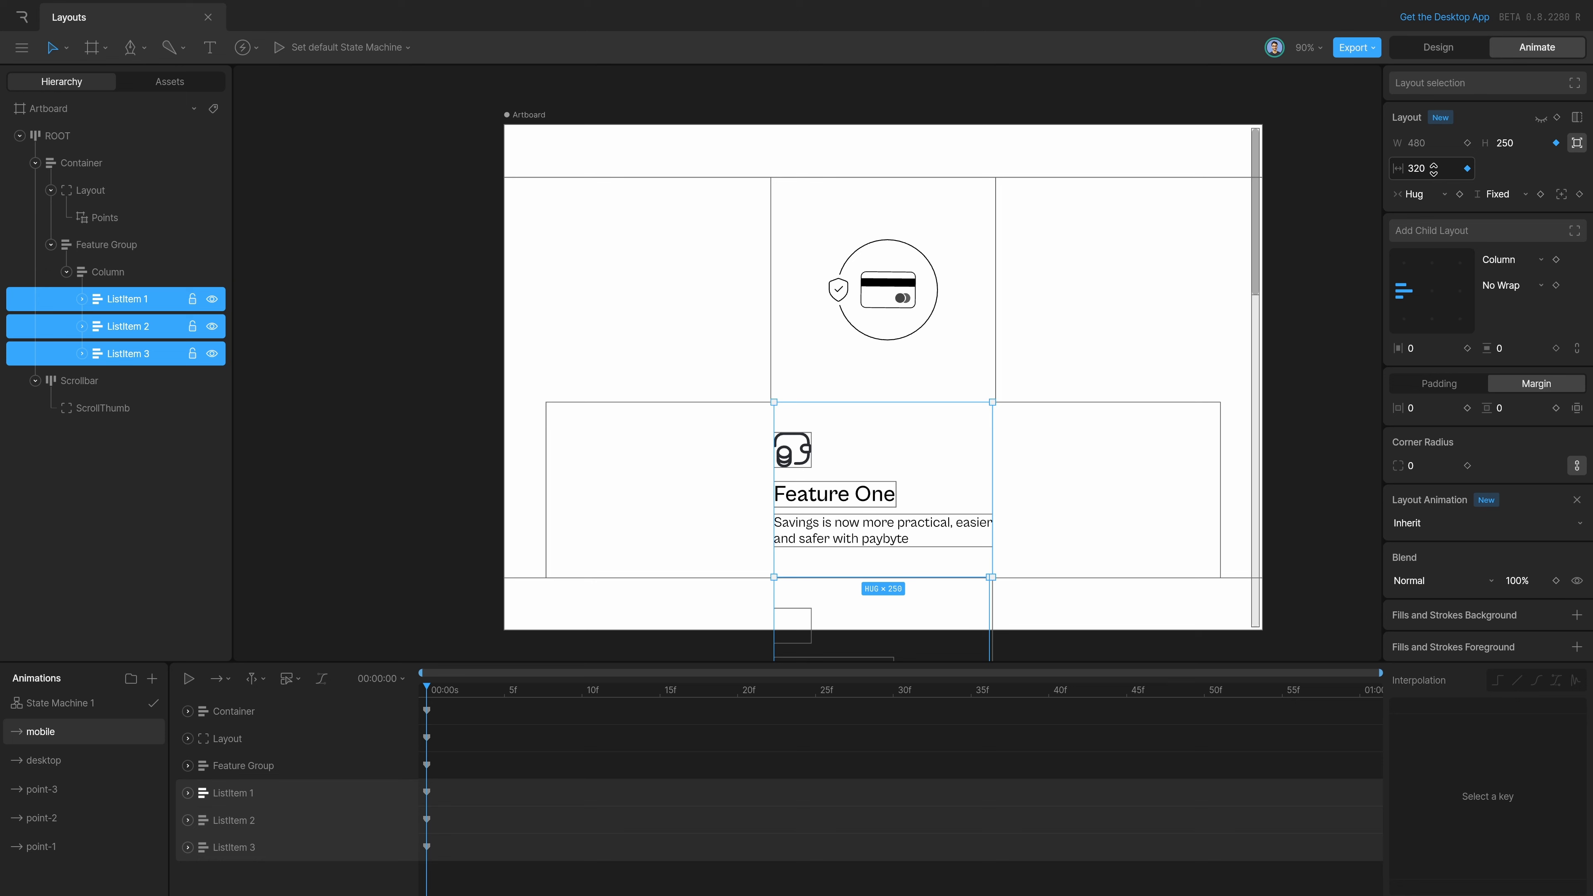
left_click(1137, 362)
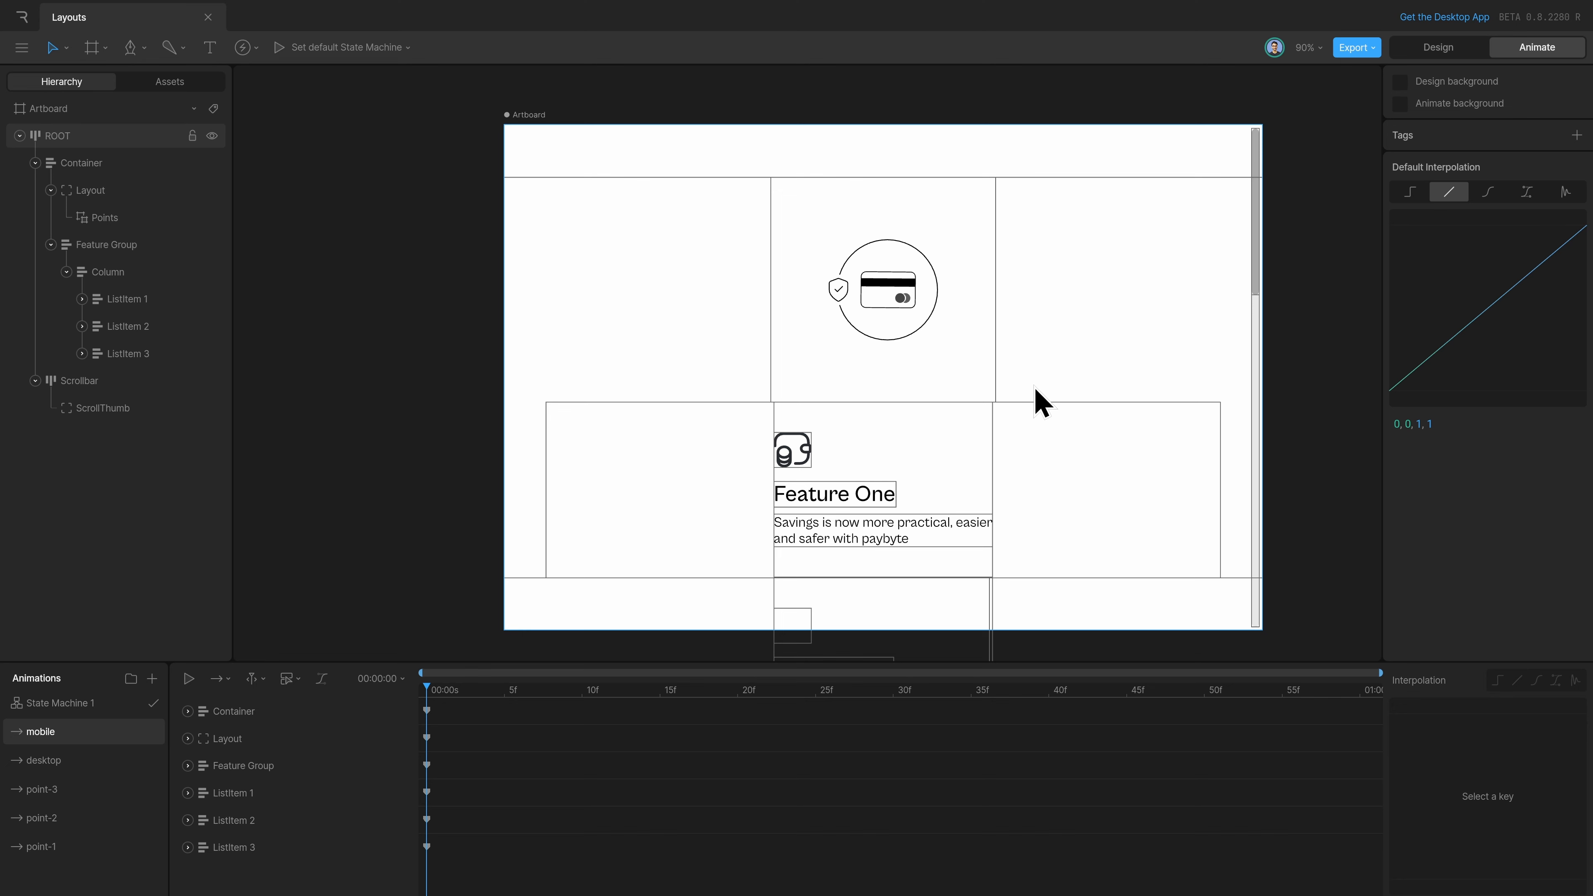
Step: Set the Container's vertical gap to 20 in the mobile timeline
left_click(142, 167)
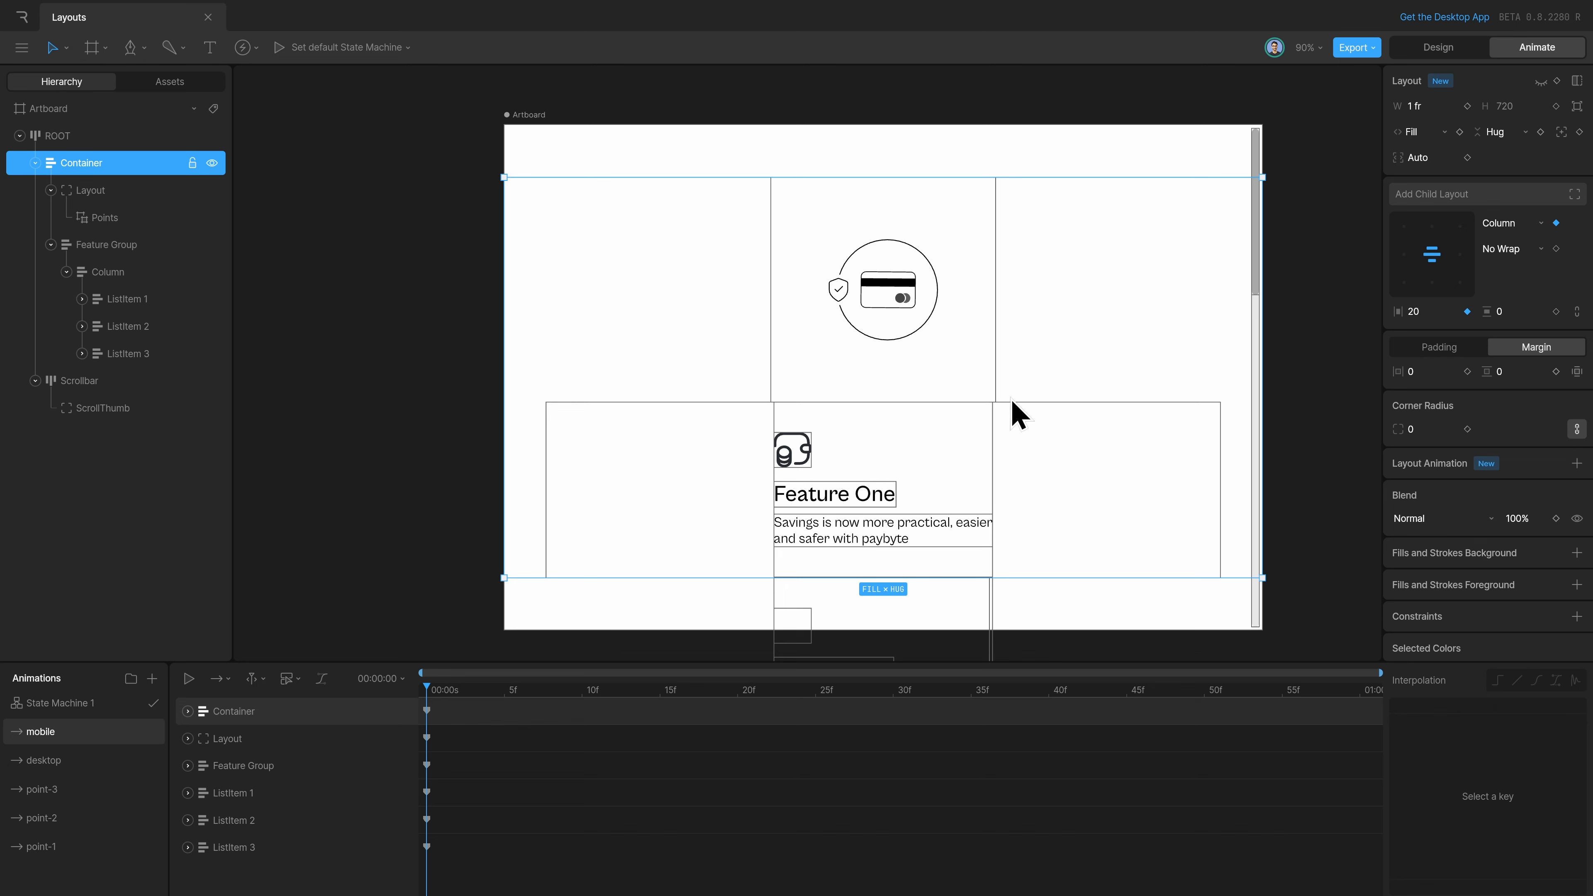
left_click(1512, 312)
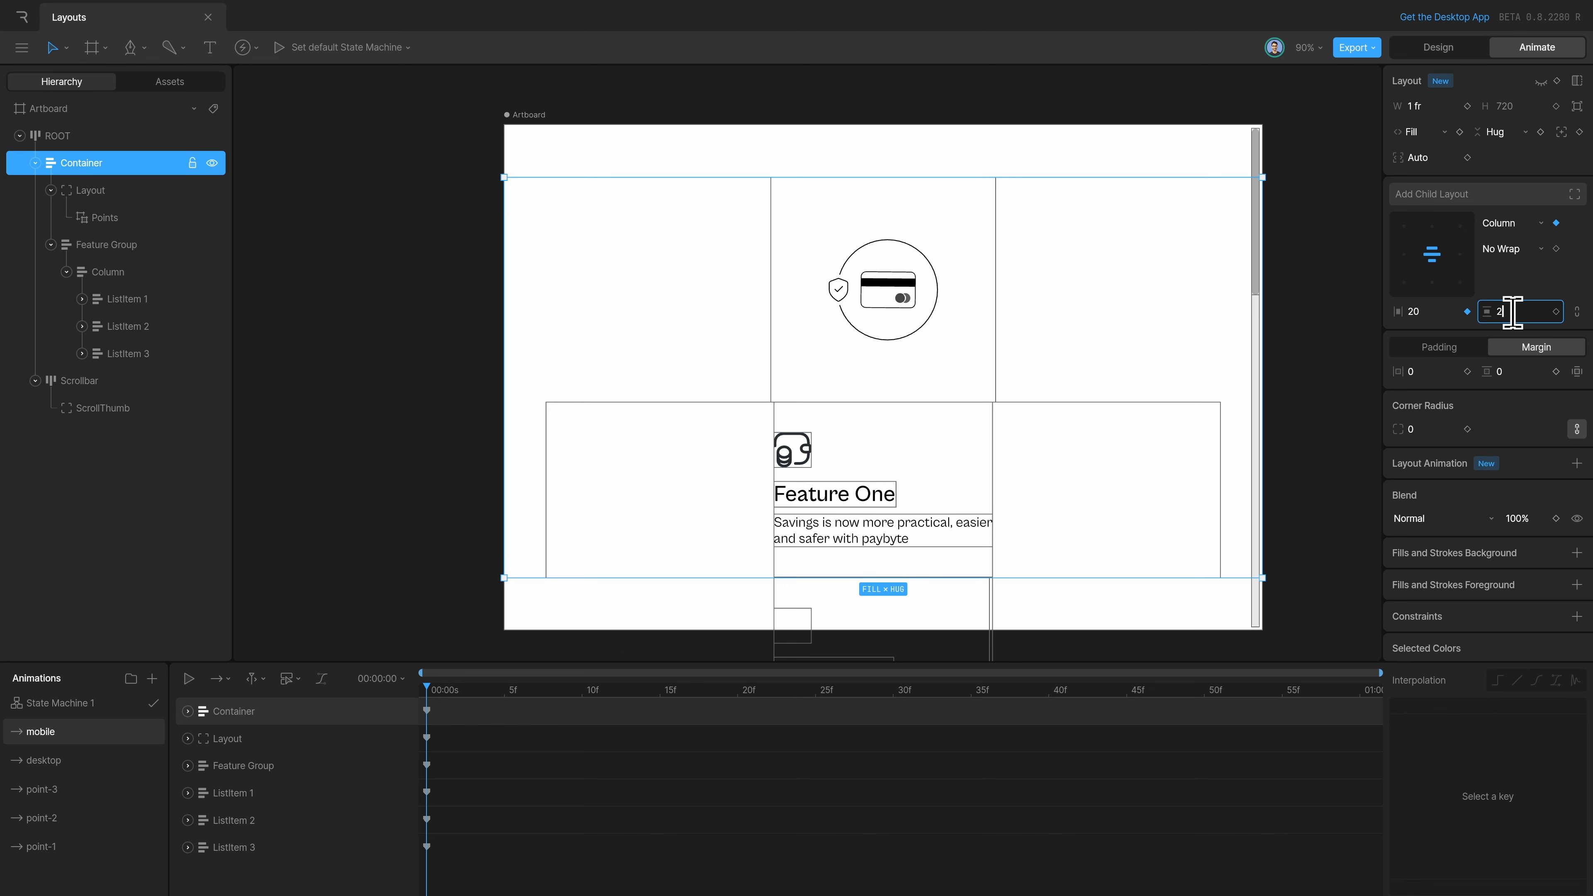
key("Return")
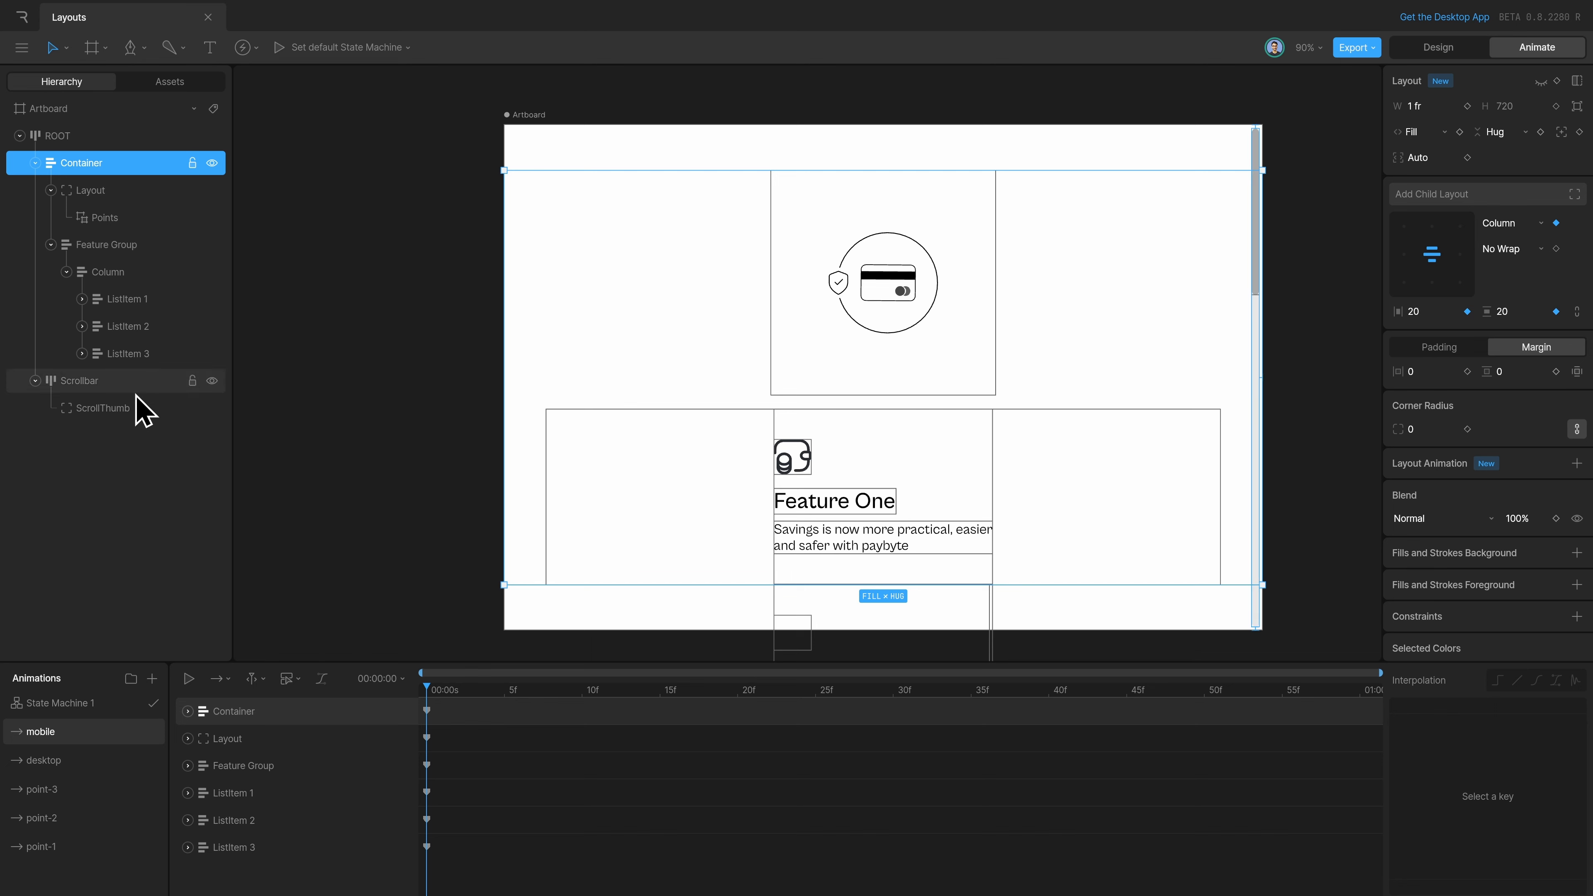
Step: Set the Scrollbar's width to 6 in the mobile timeline and deselect it
left_click(121, 388)
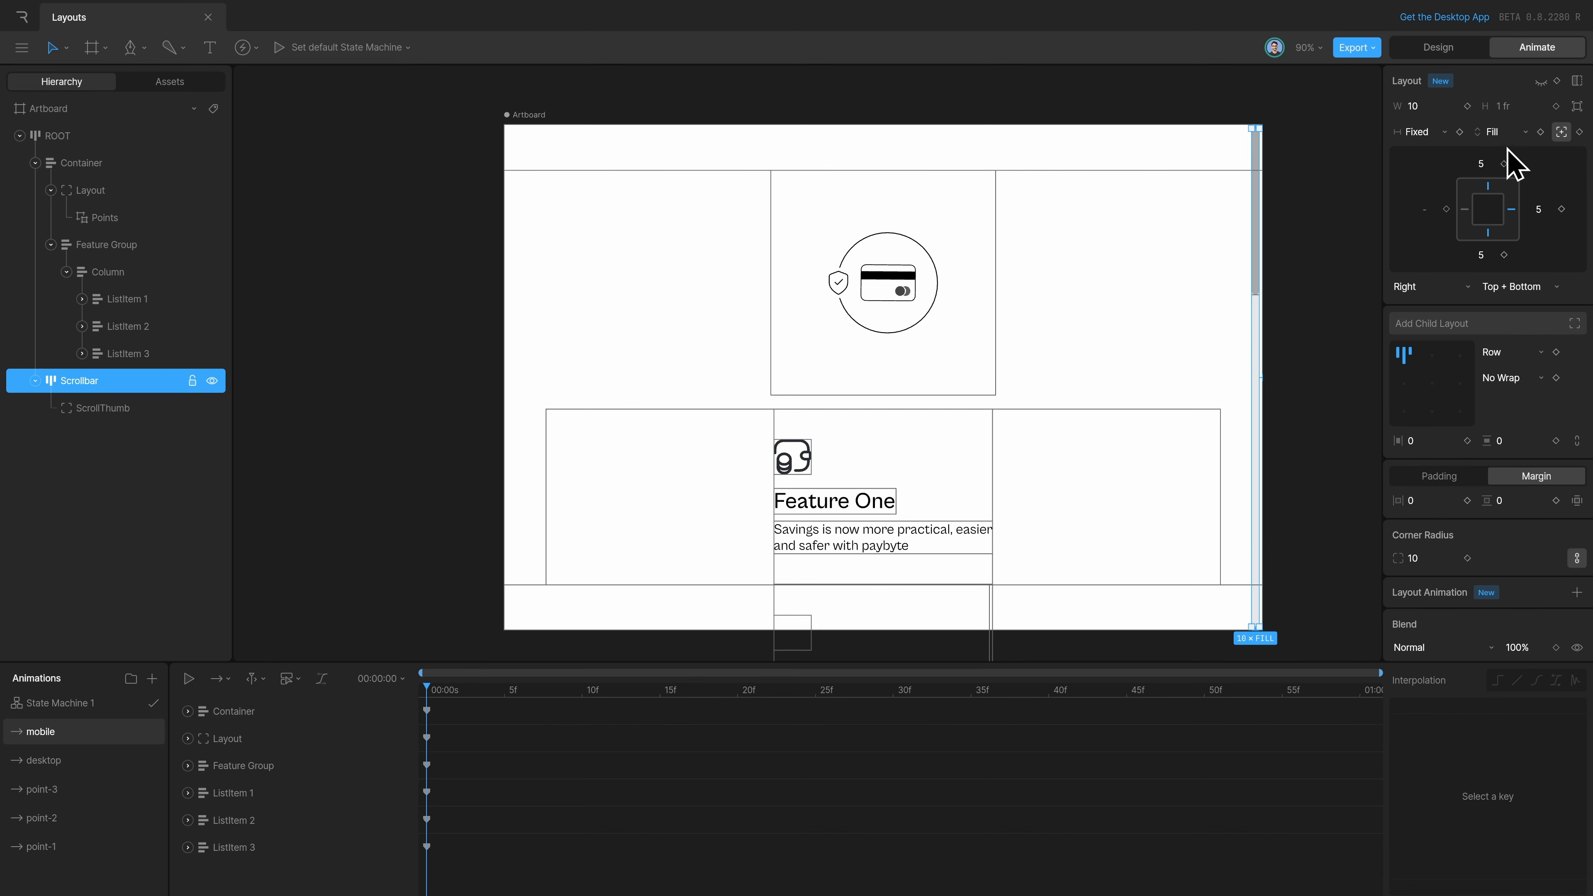
left_click(1441, 108)
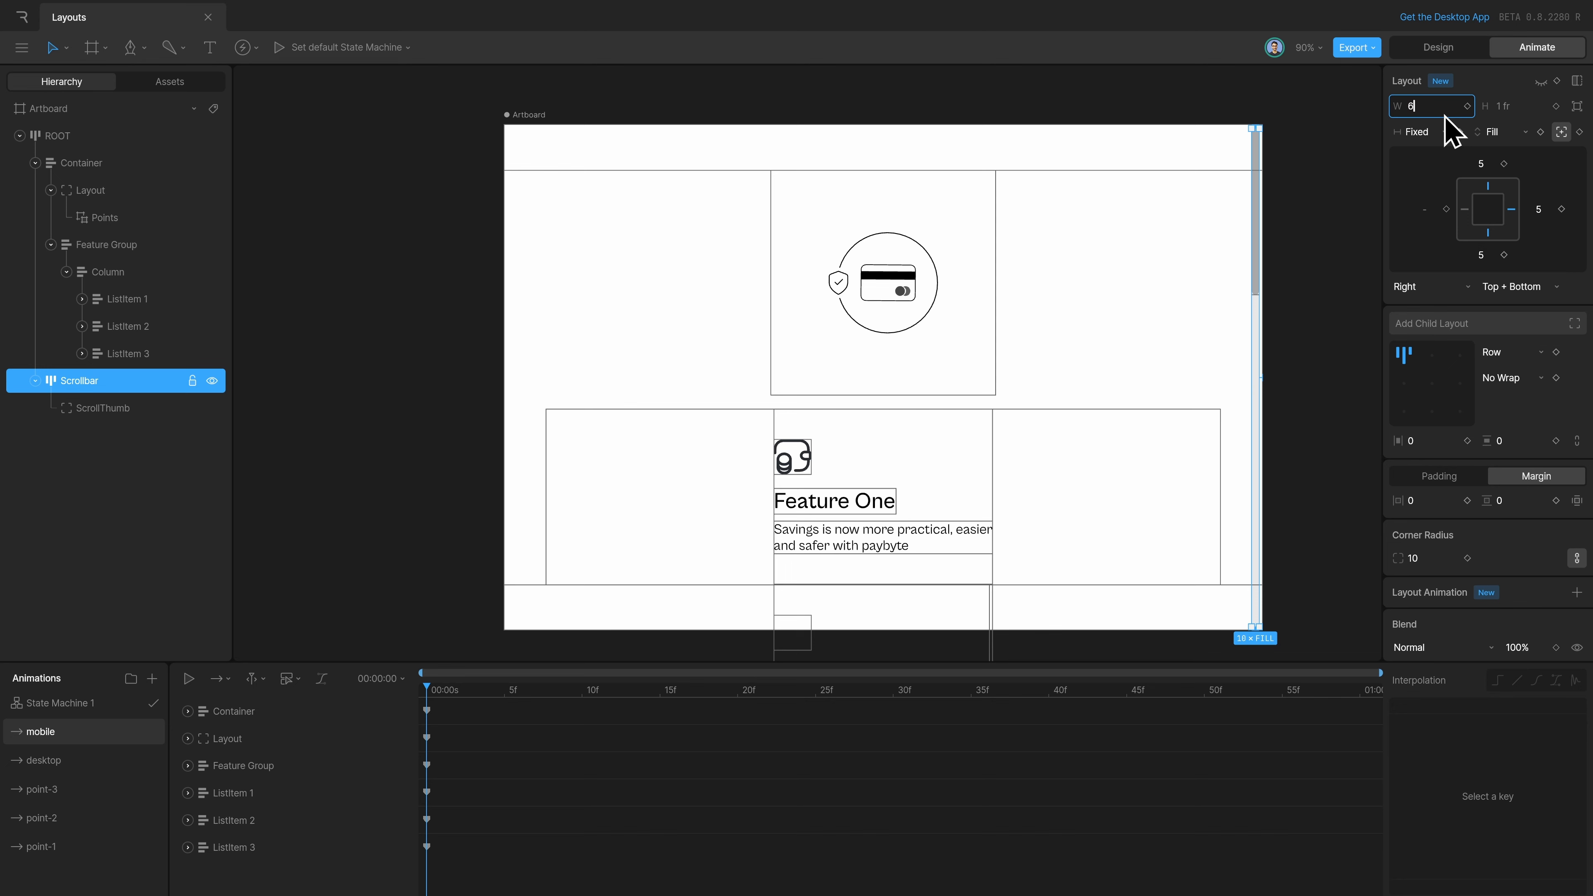
type("6")
key("Return")
left_click(1295, 433)
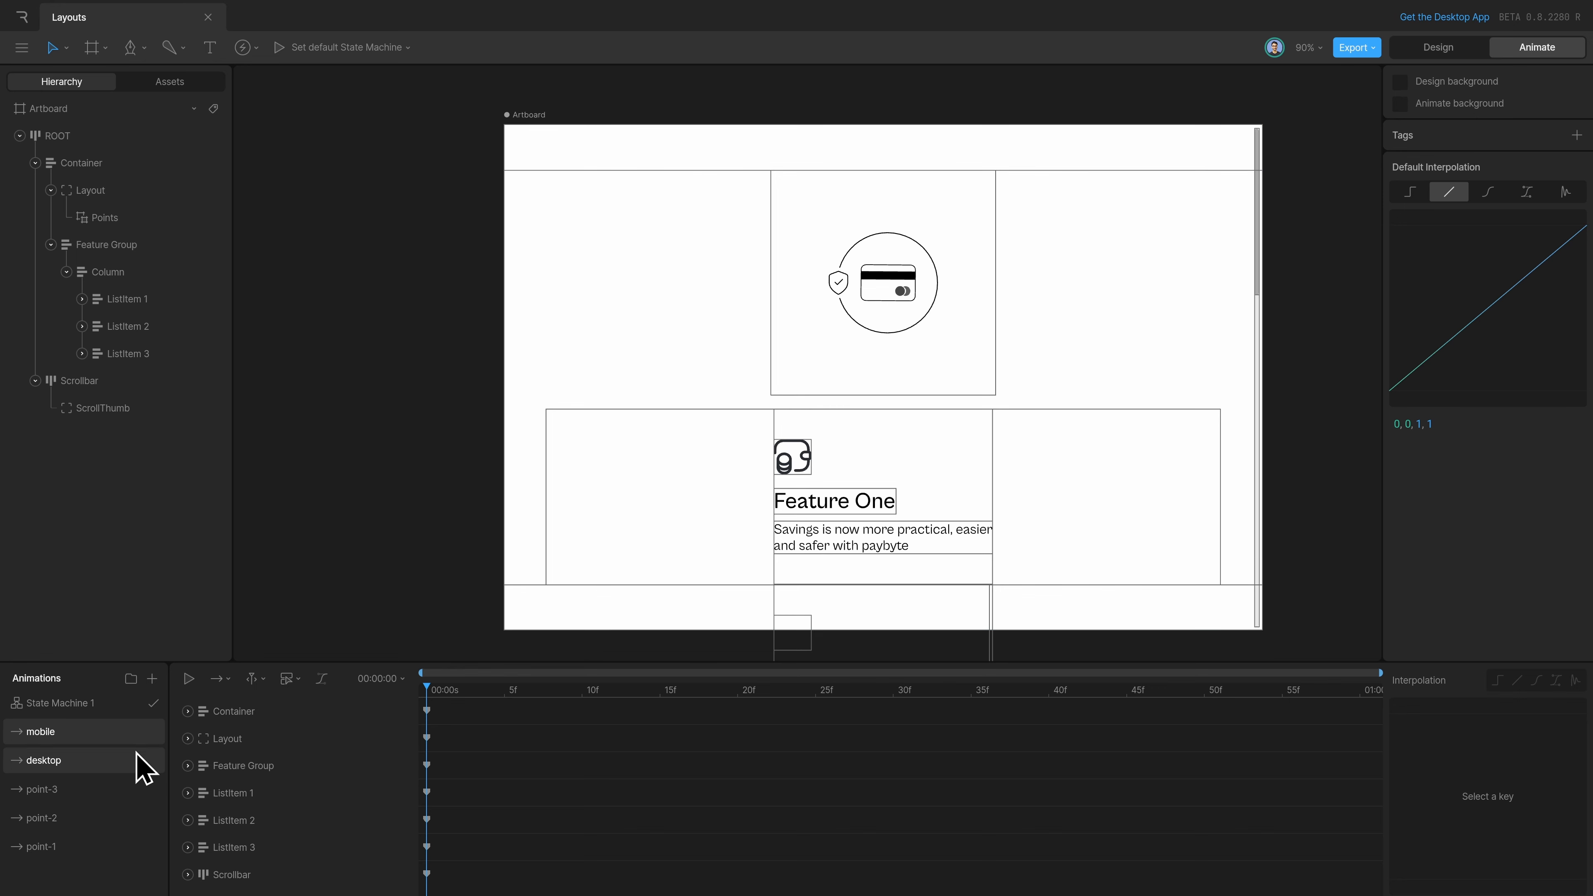
Step: Compare the layout in the desktop timeline with the one in the mobile timeline
left_click(135, 759)
left_click(135, 735)
Step: In Design mode, give ROOT a Custom Layout Animation lasting 400 ms with elastic Ease Out interpolation
key("Tab")
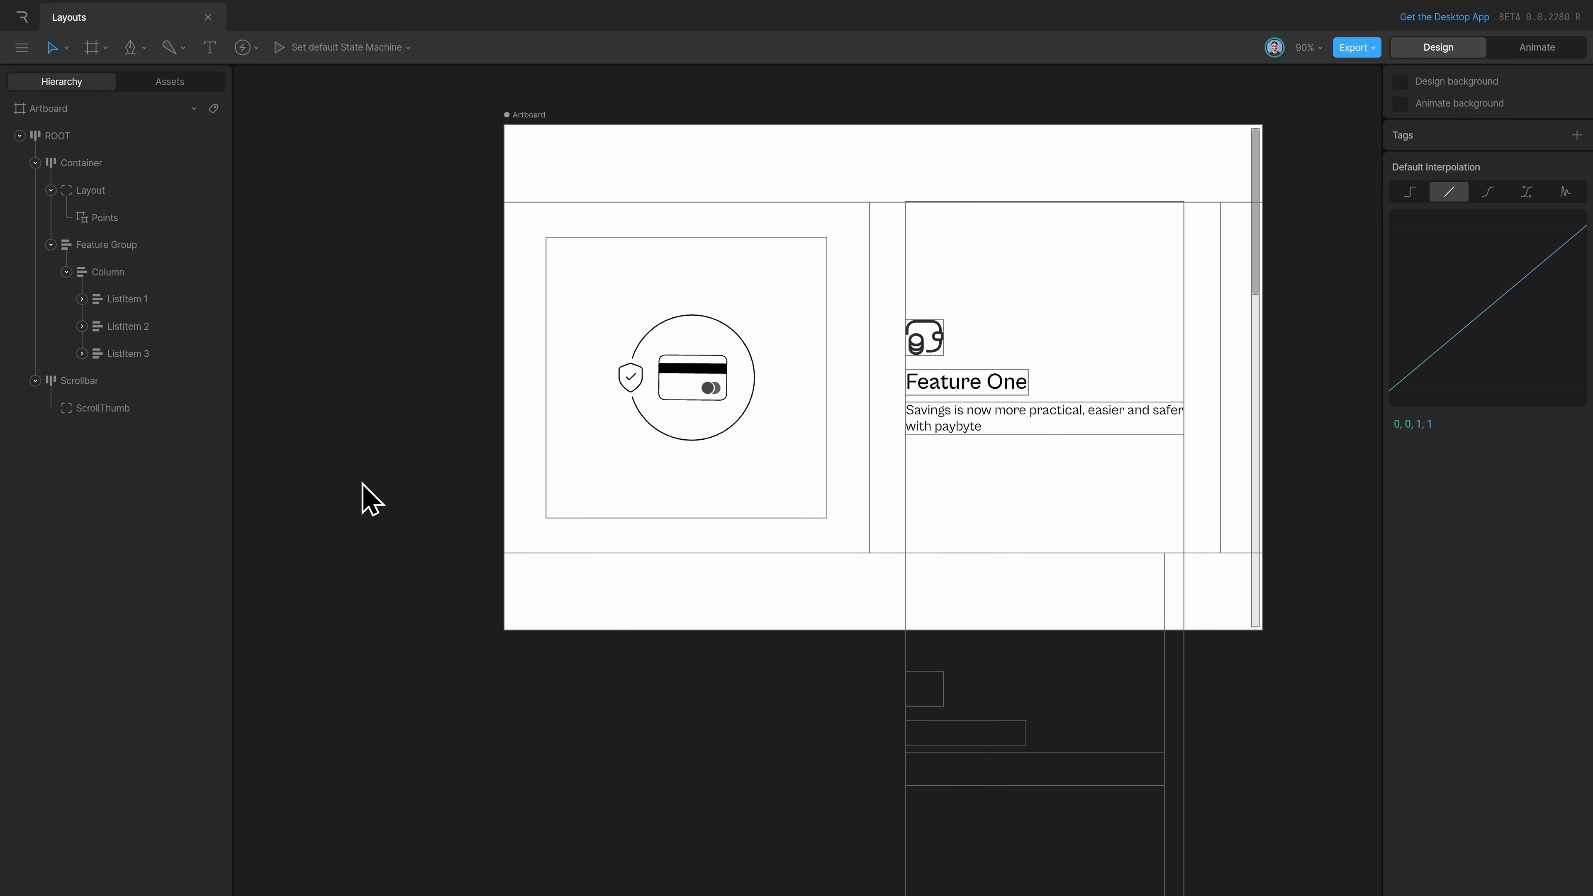
left_click(83, 135)
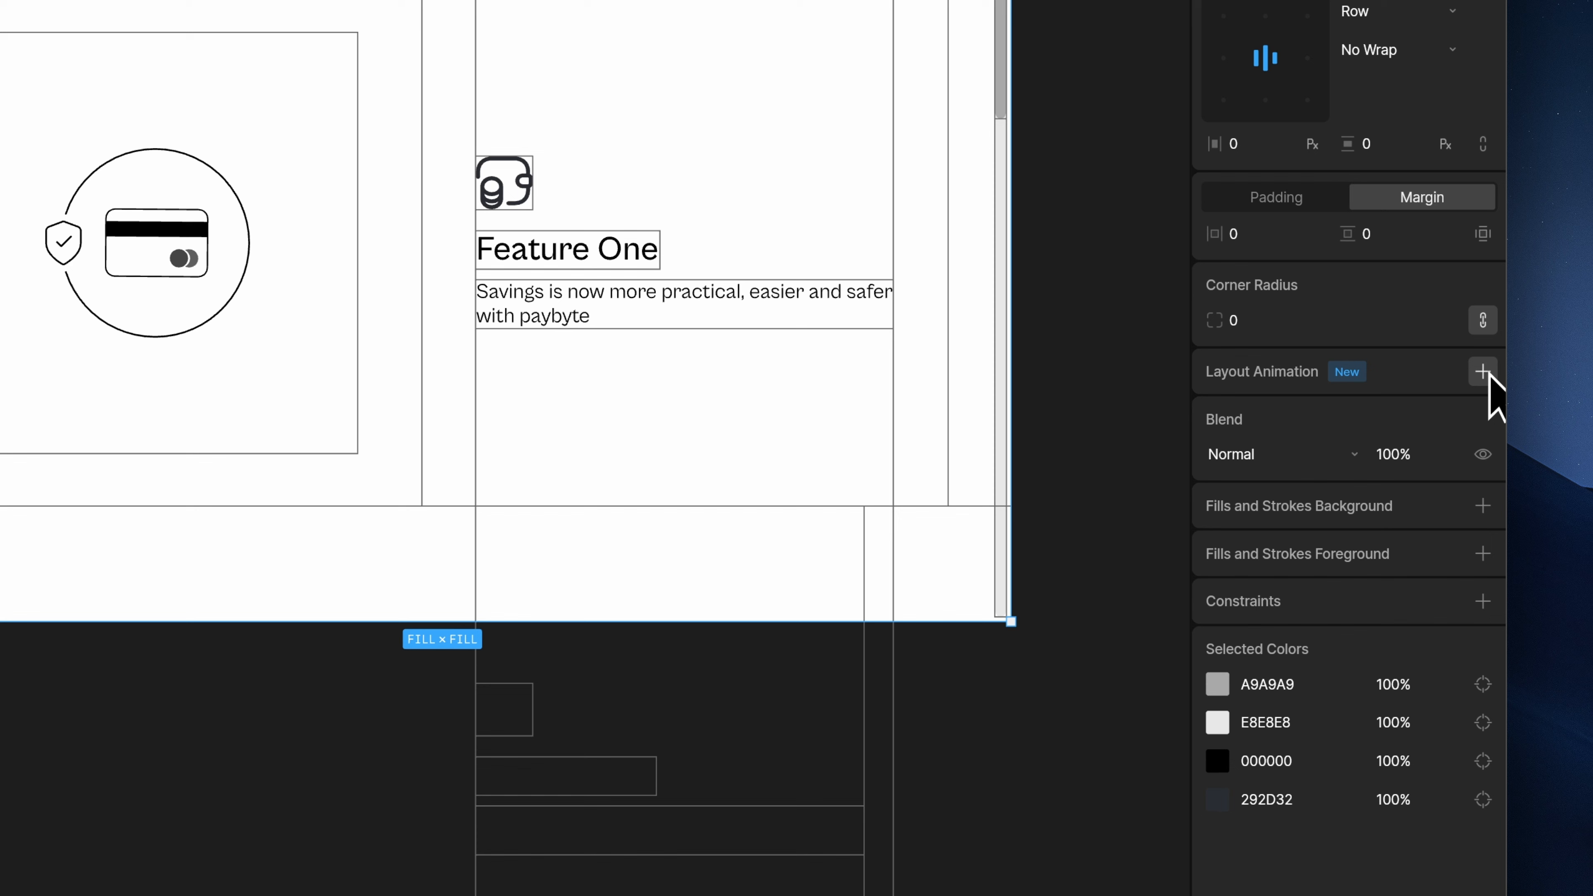
left_click(1482, 371)
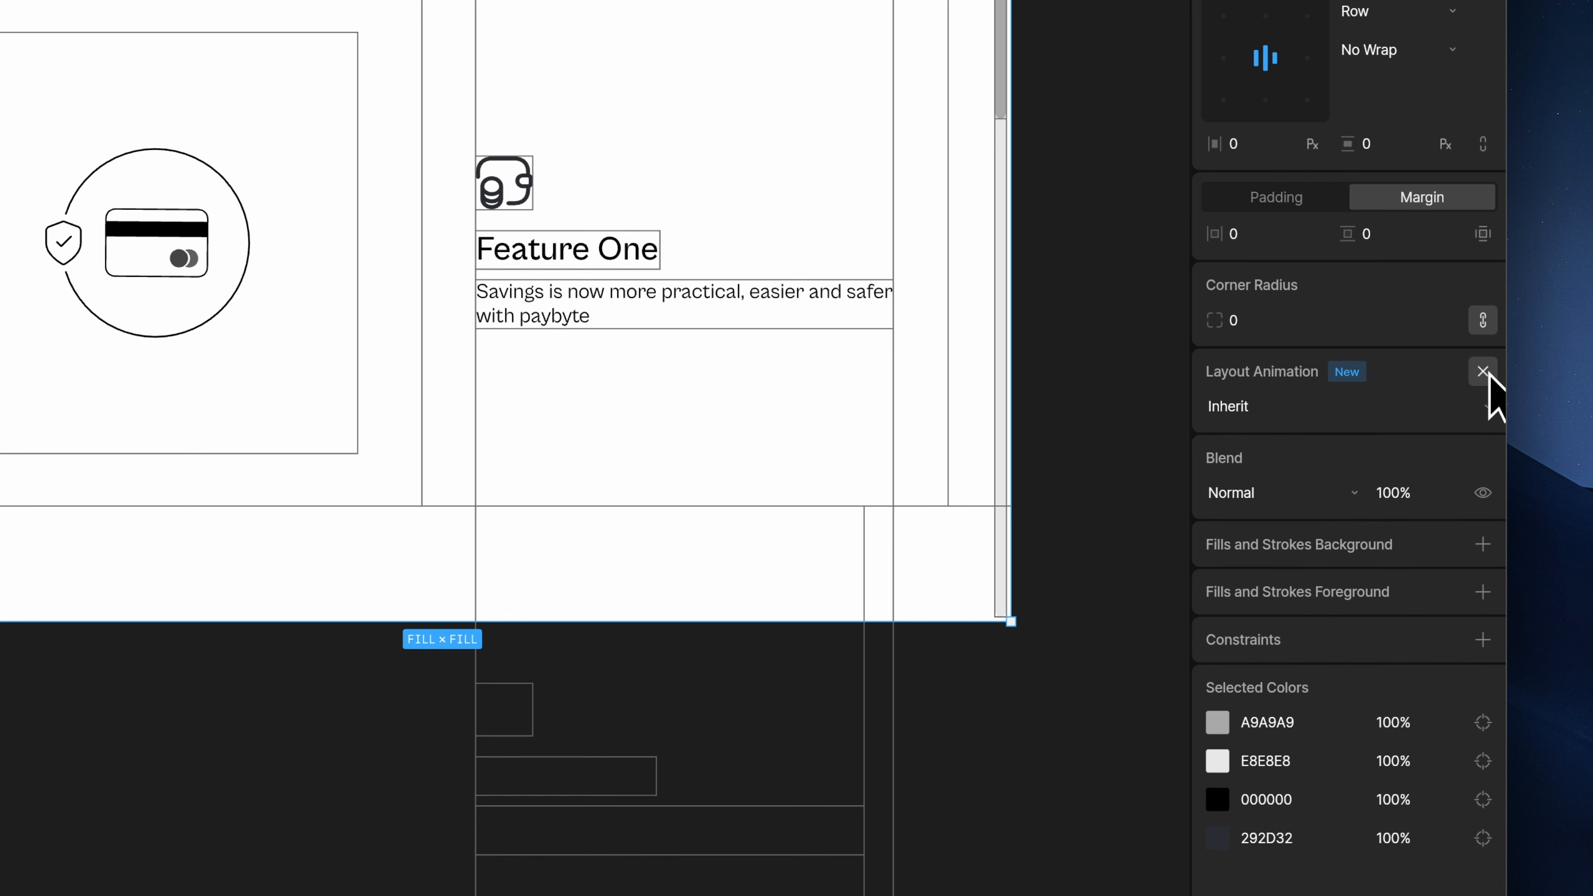
left_click(1436, 414)
left_click(1330, 481)
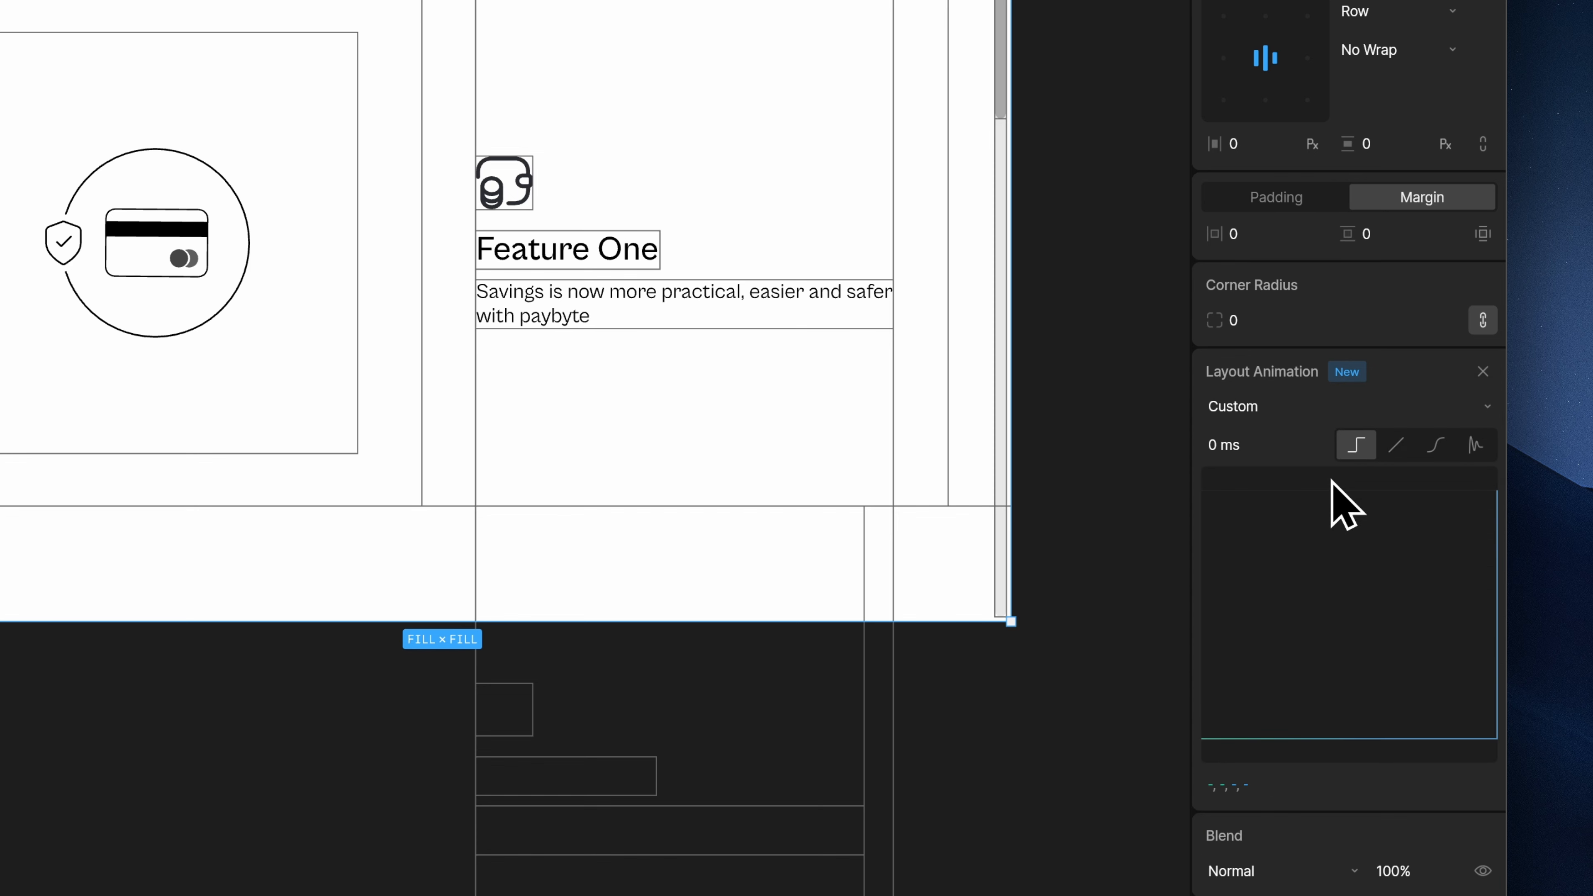
left_click(1288, 439)
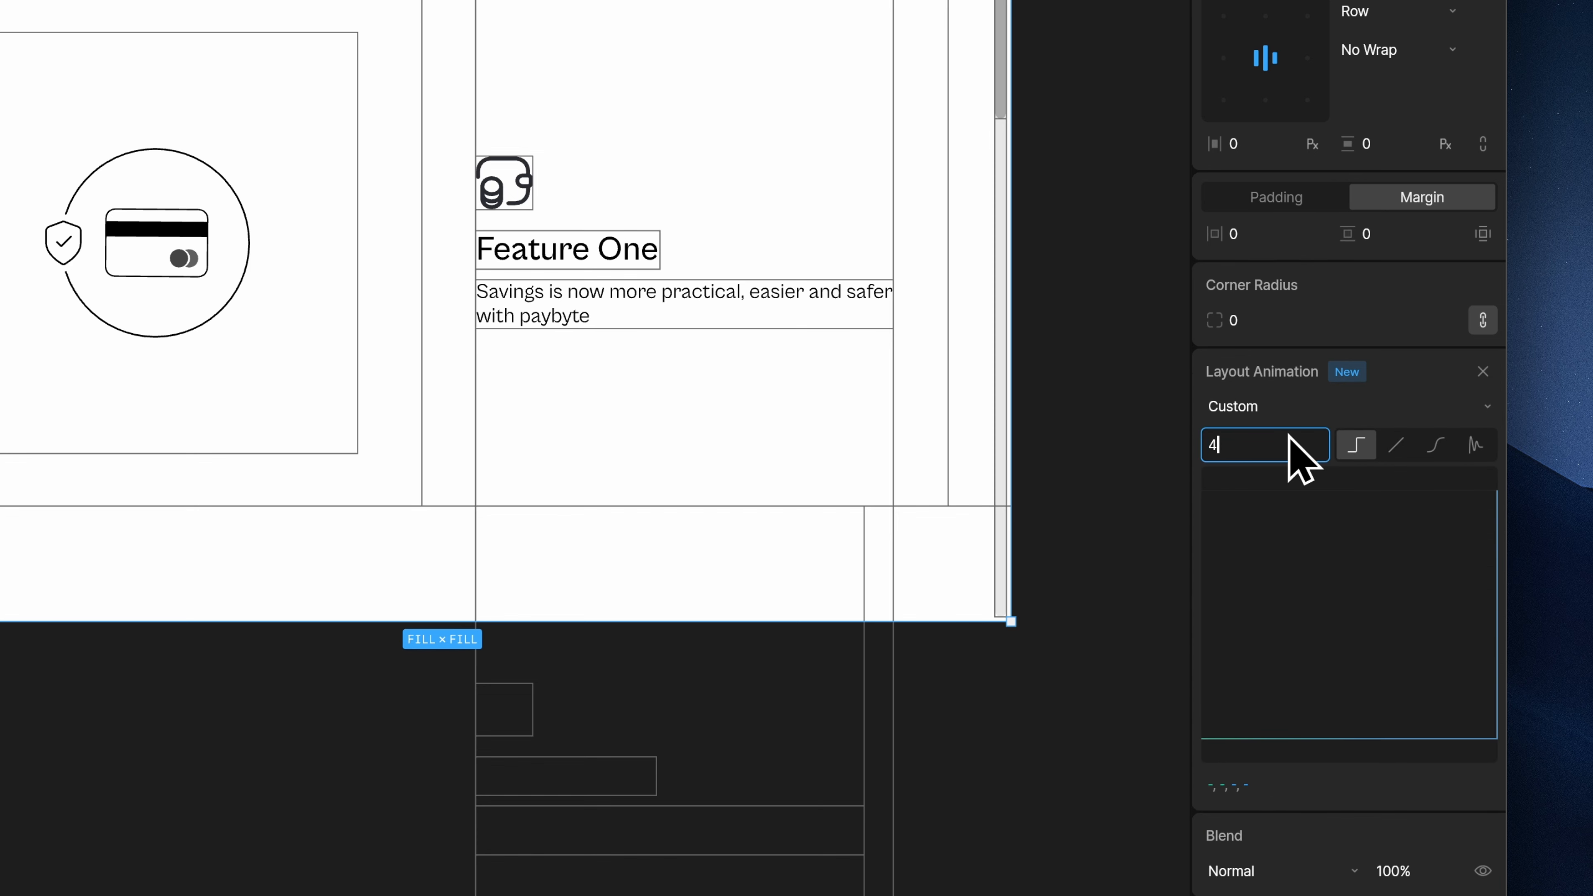
key("Return")
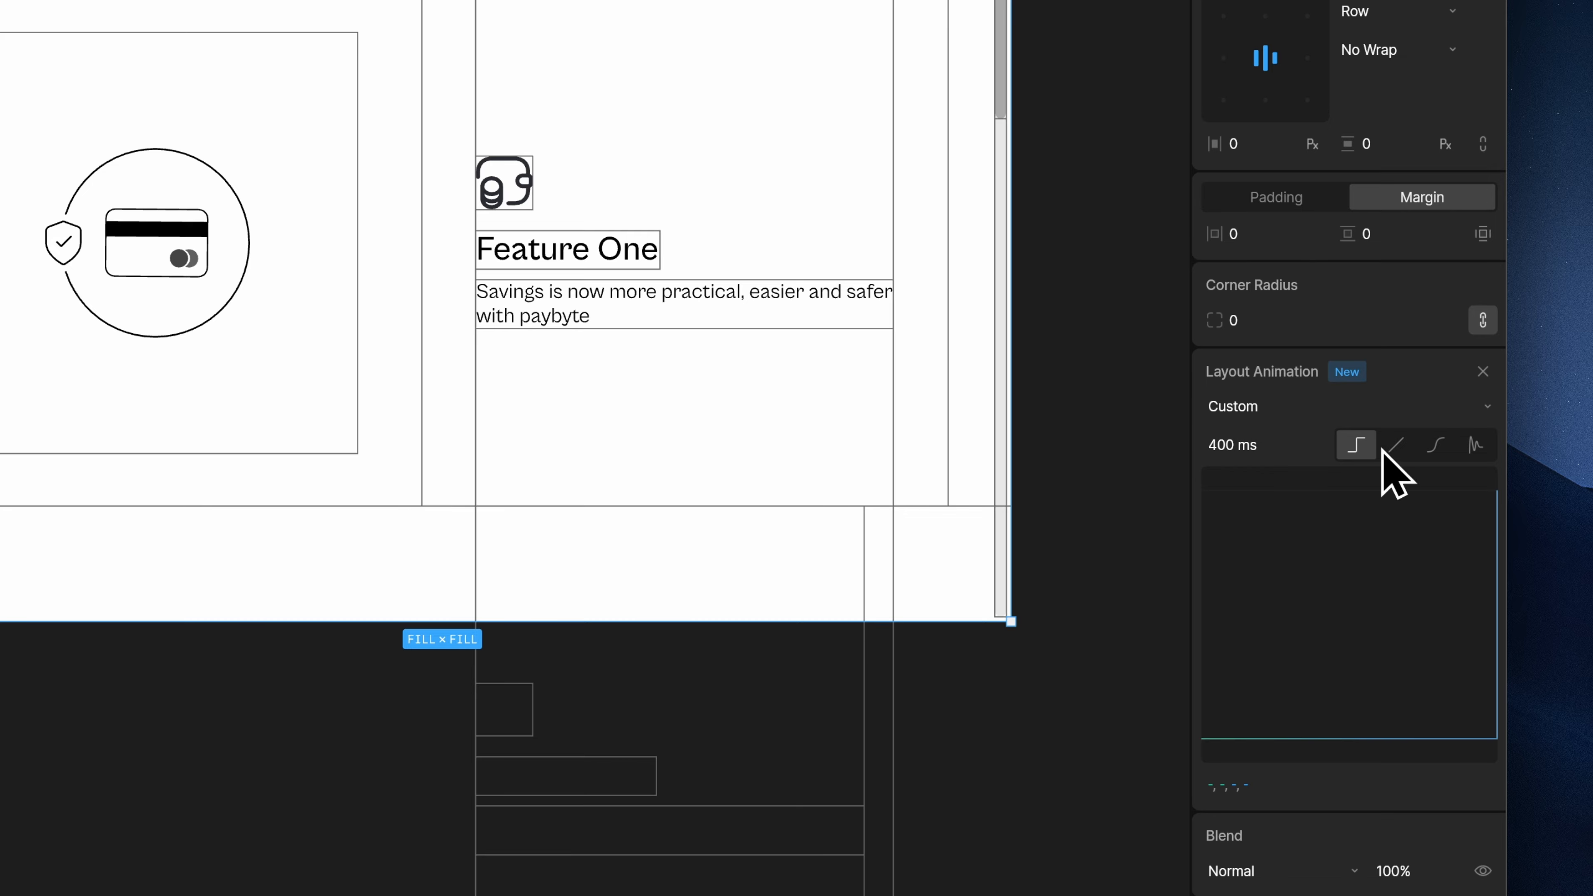
left_click(1474, 453)
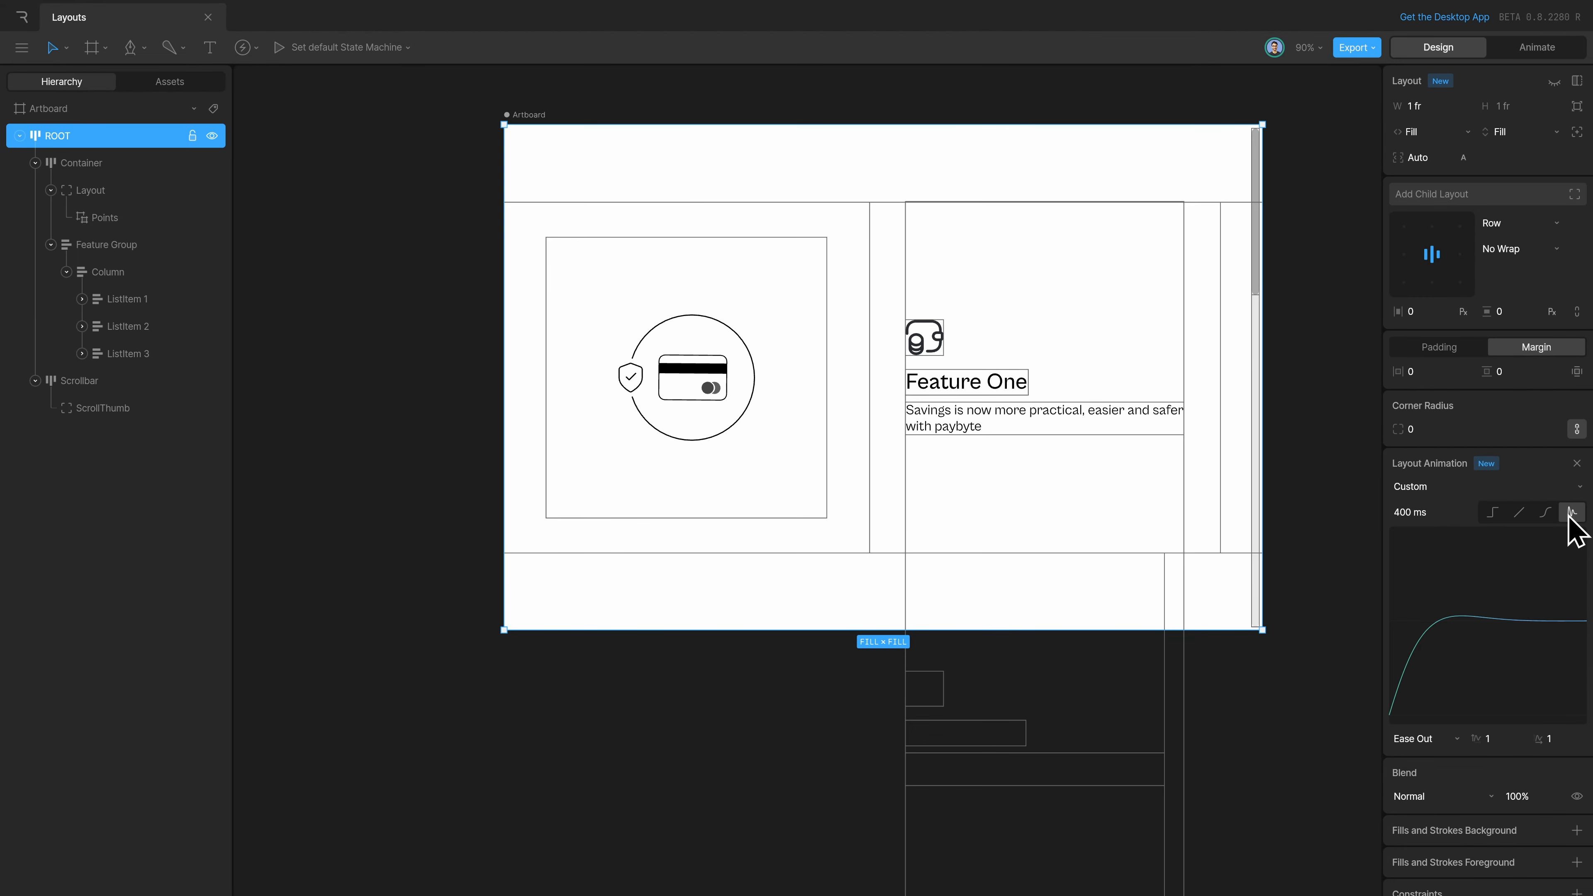
Step: Add a Layout Animation set to Inherit to the Container, the Layout that holds Points, and the Feature Group
left_click(122, 164)
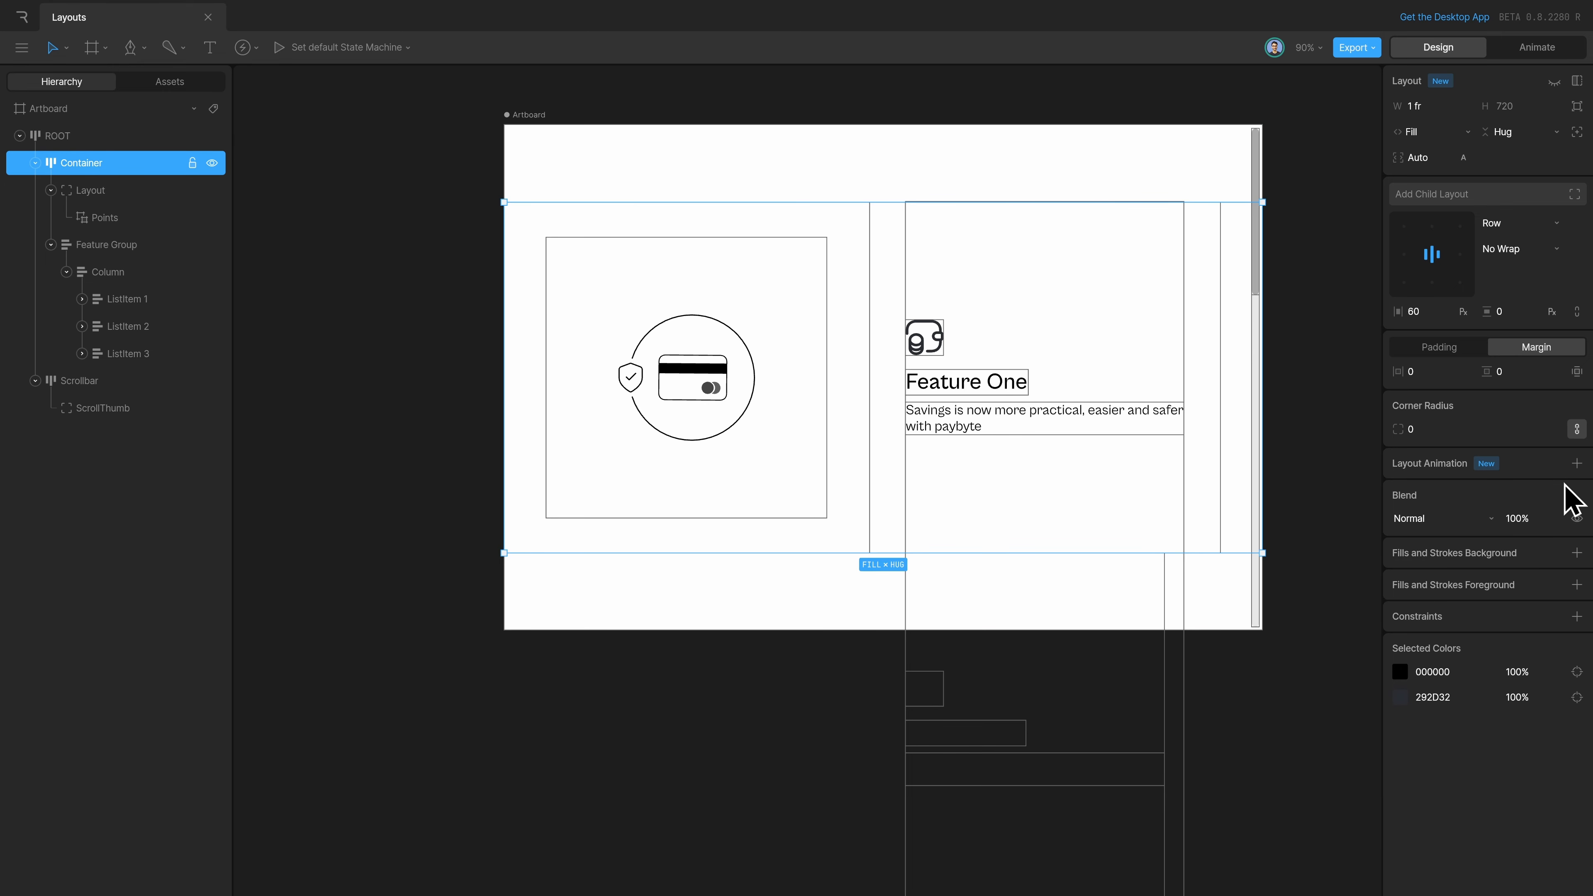
left_click(1577, 463)
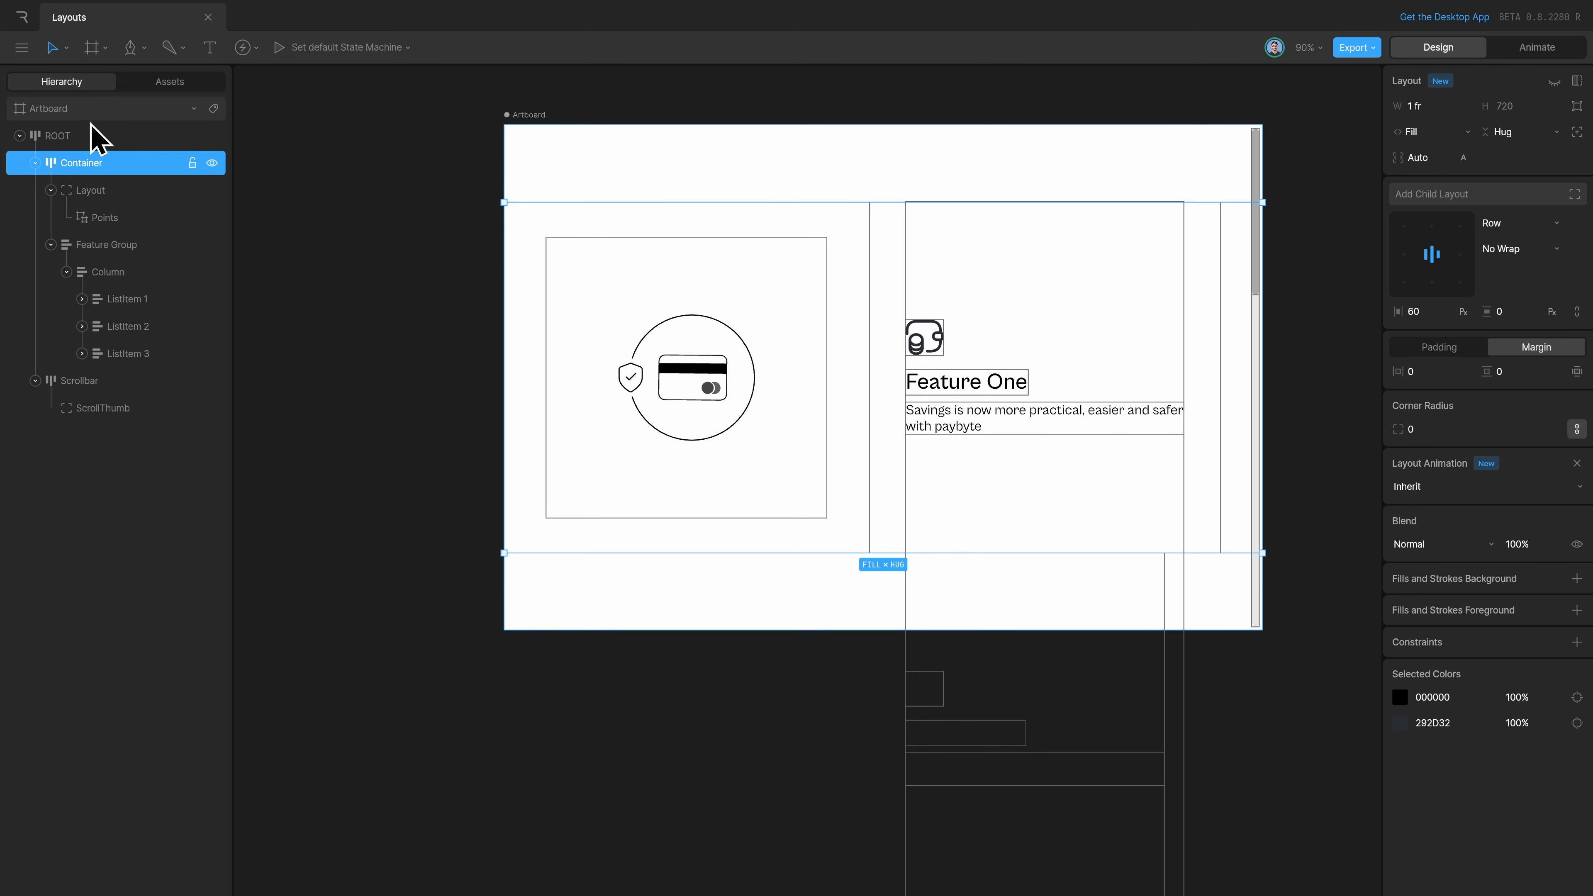
left_click(90, 190)
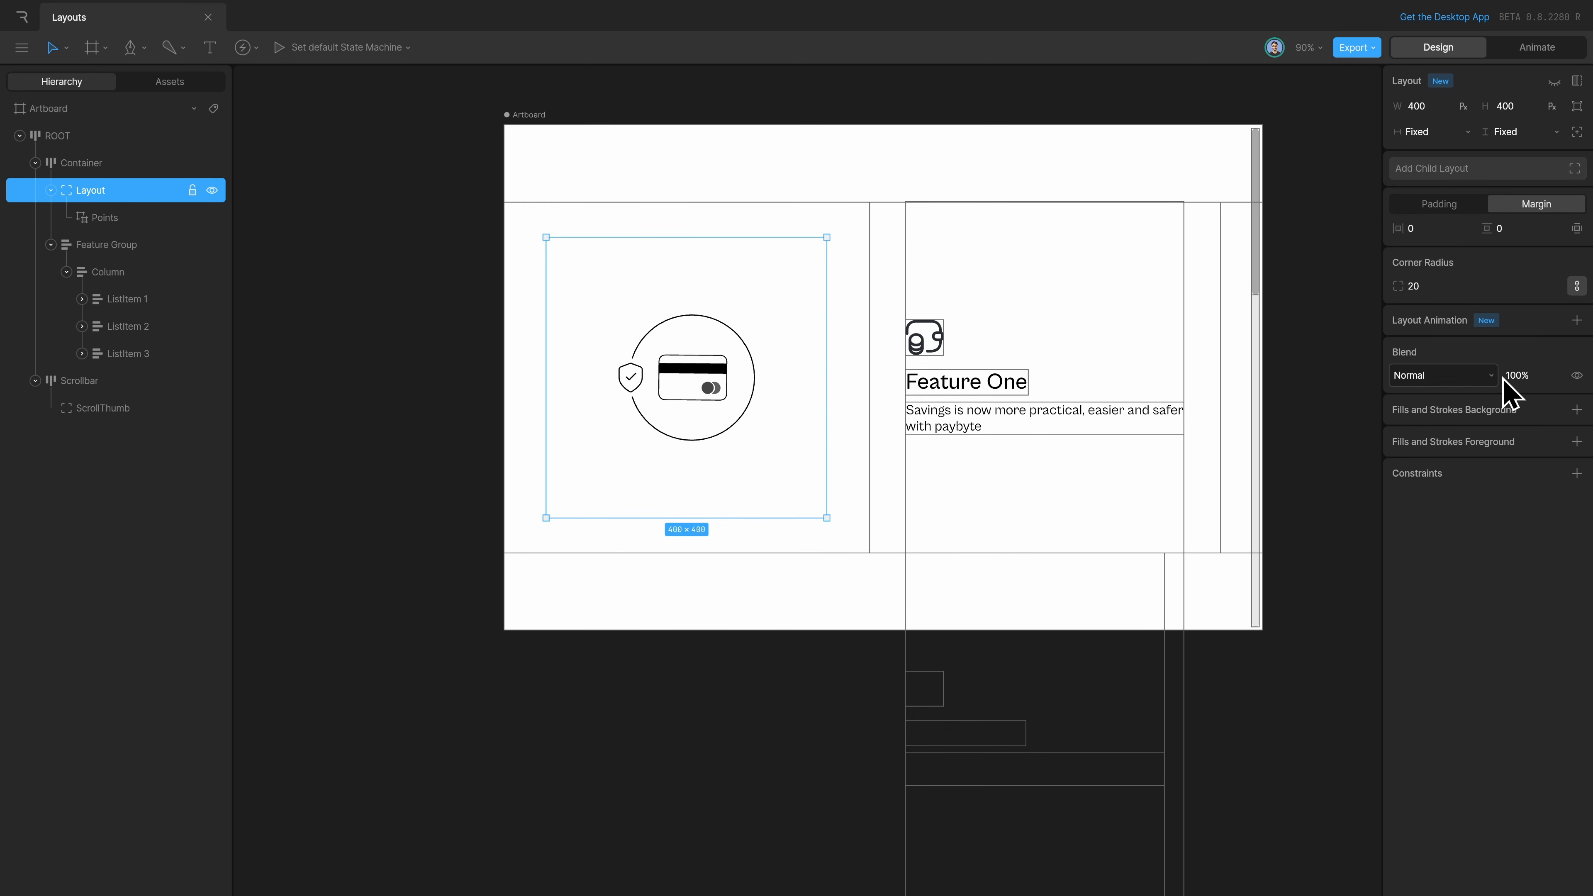
left_click(1577, 319)
left_click(1539, 345)
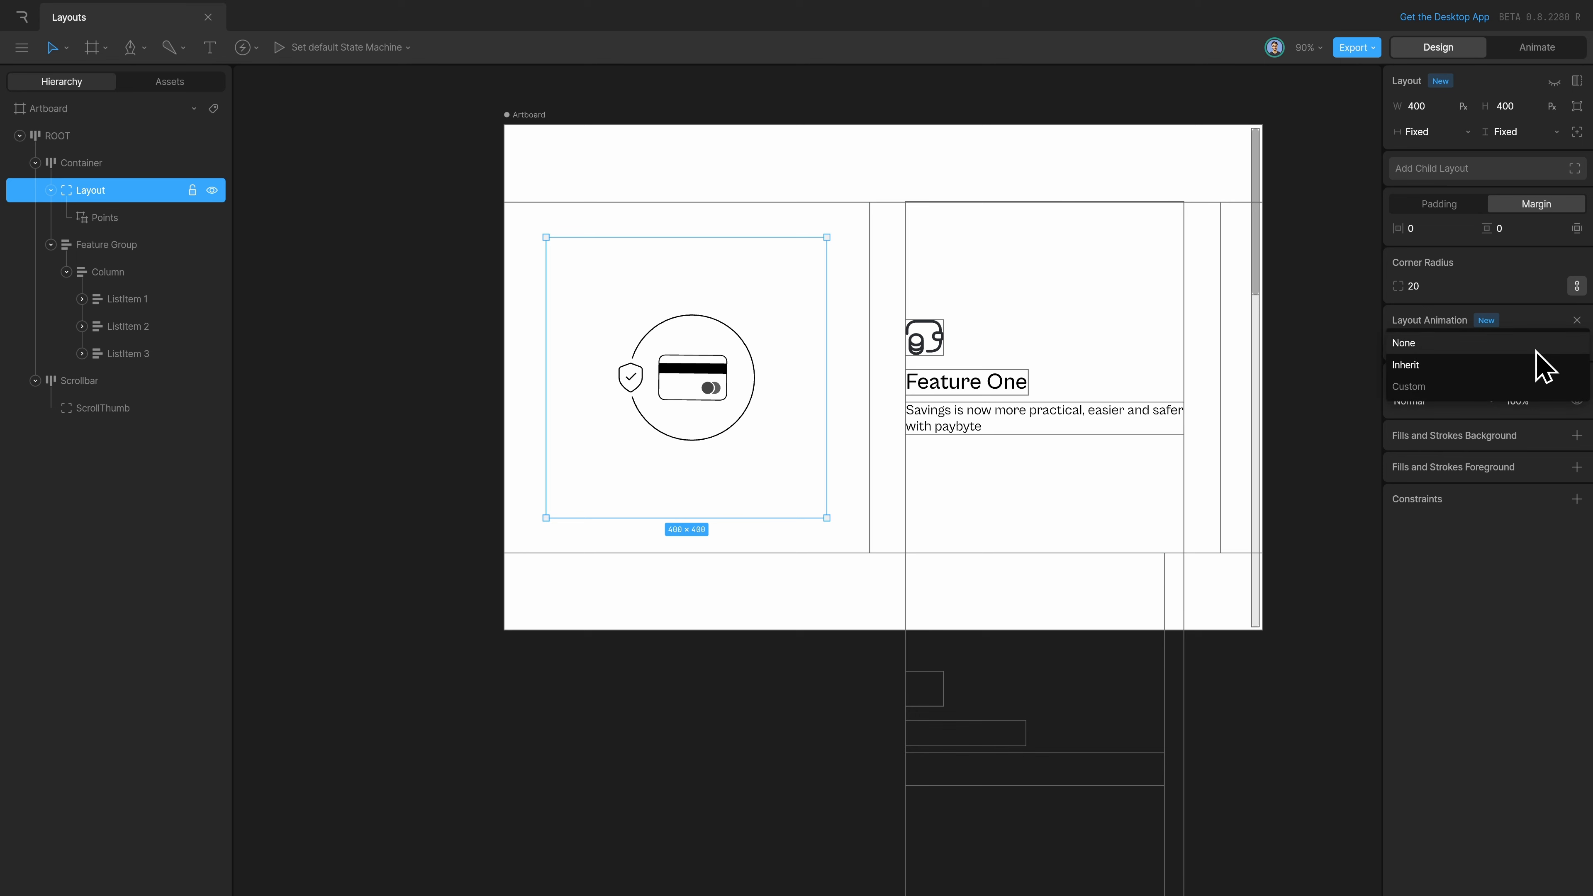
left_click(1507, 363)
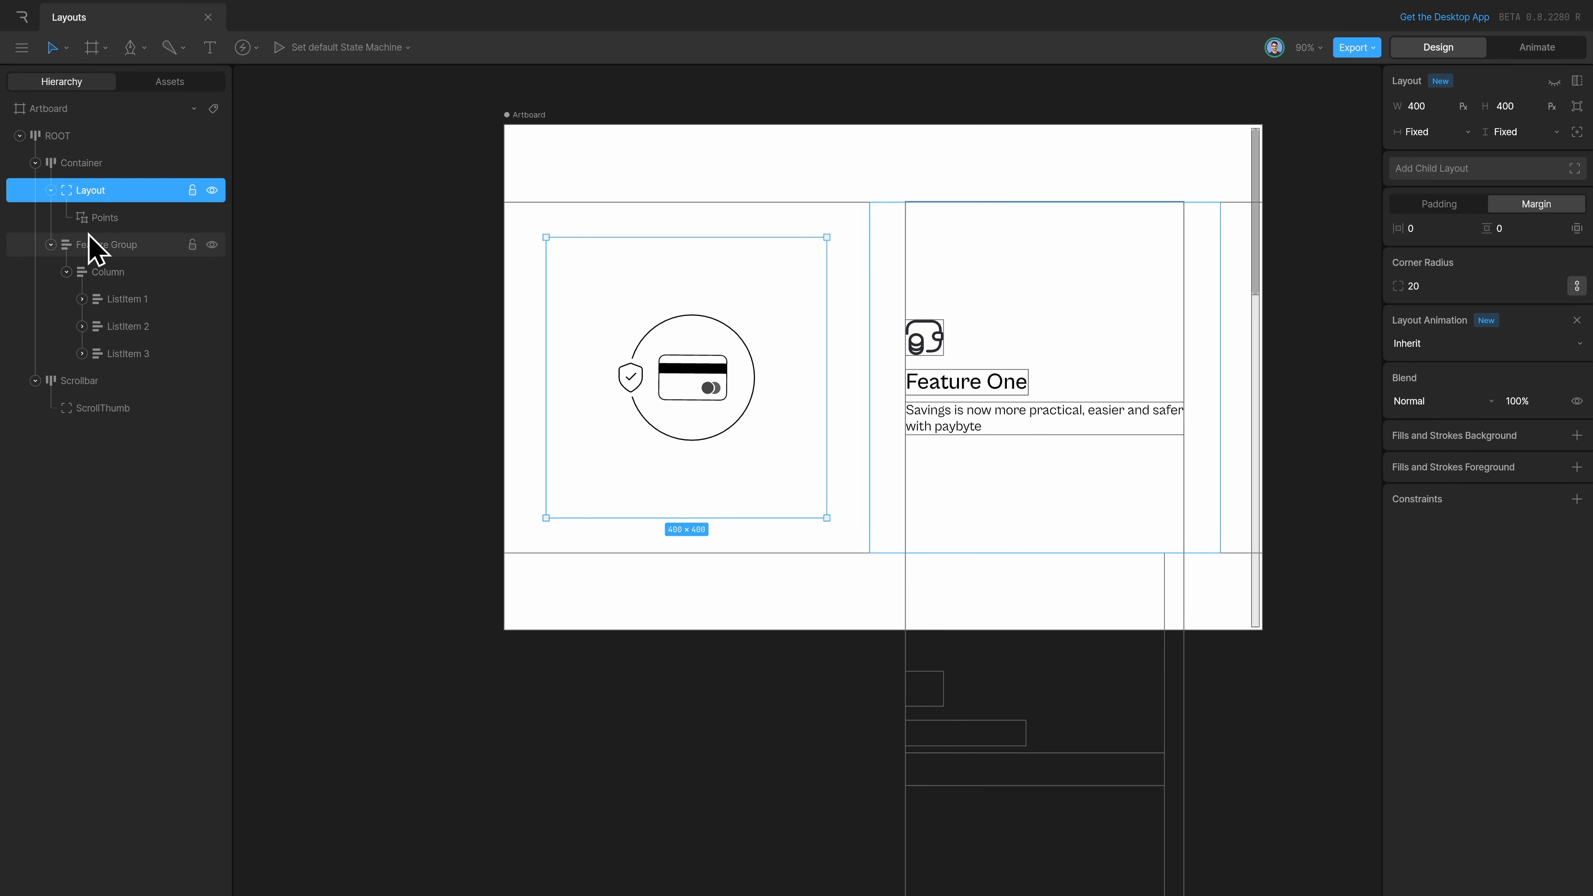
left_click(95, 246)
left_click(1575, 463)
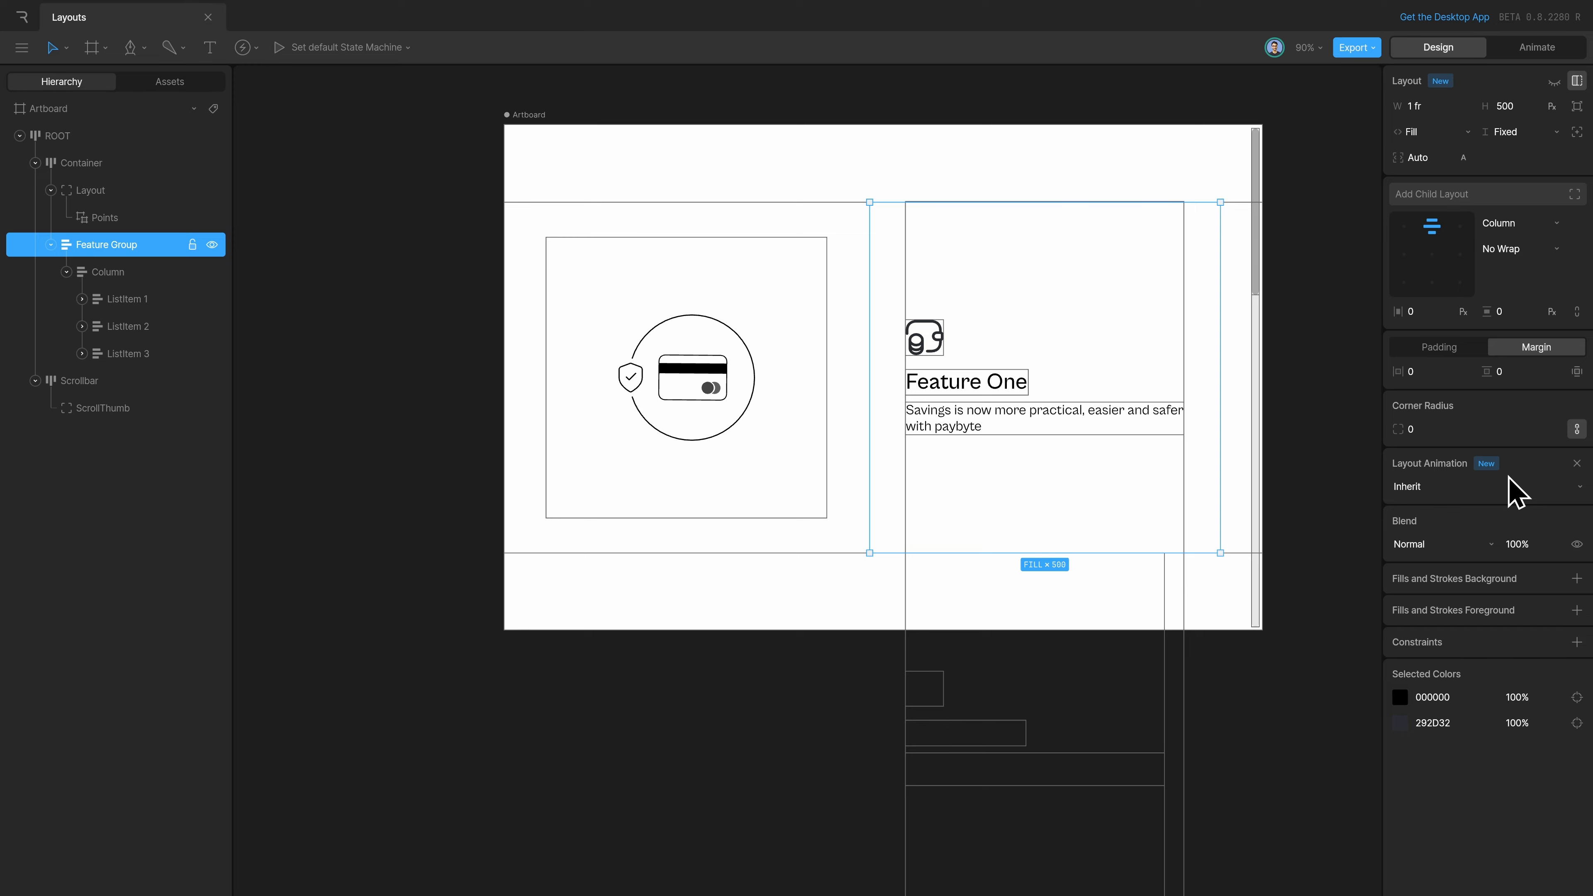
Step: Return to Animate mode and alternate between the desktop and mobile timelines to preview the animated layout change
key("Tab")
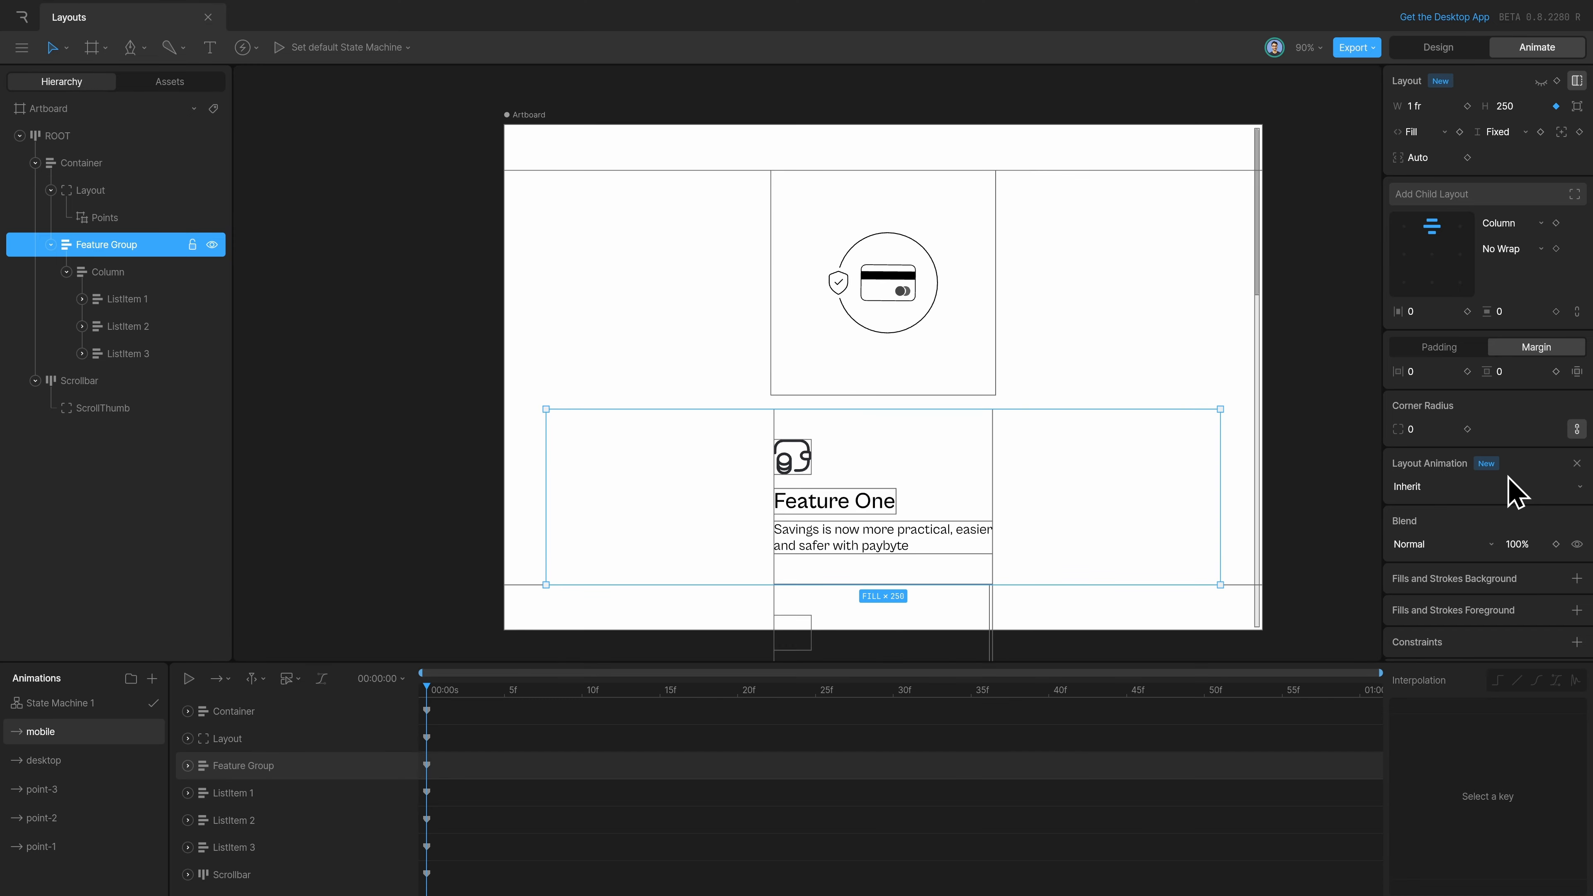
left_click(82, 760)
left_click(88, 732)
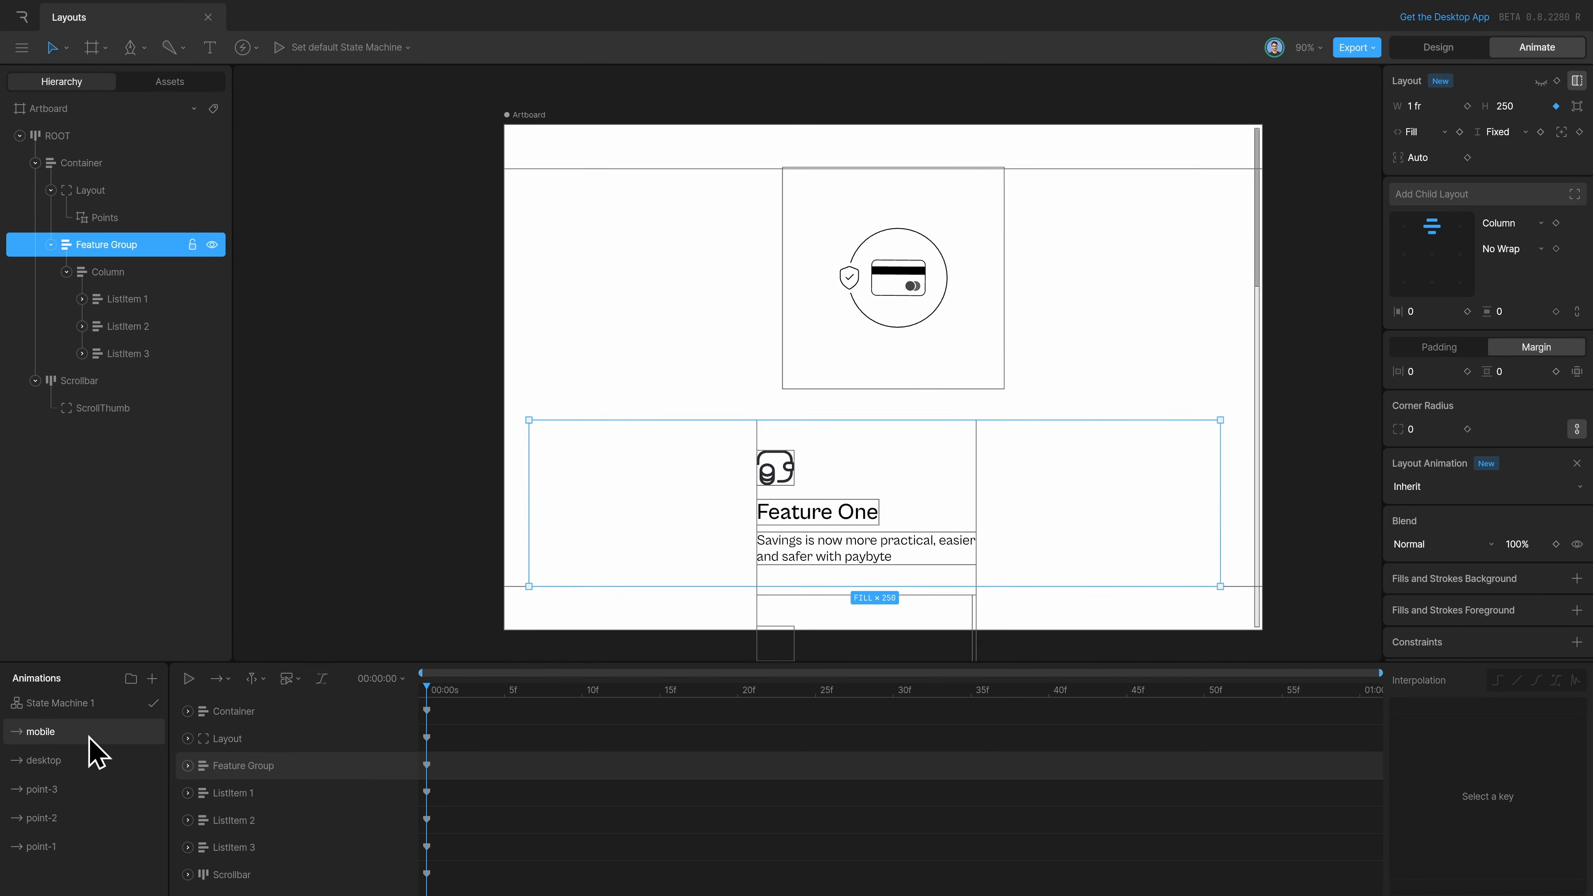
left_click(79, 756)
left_click(101, 733)
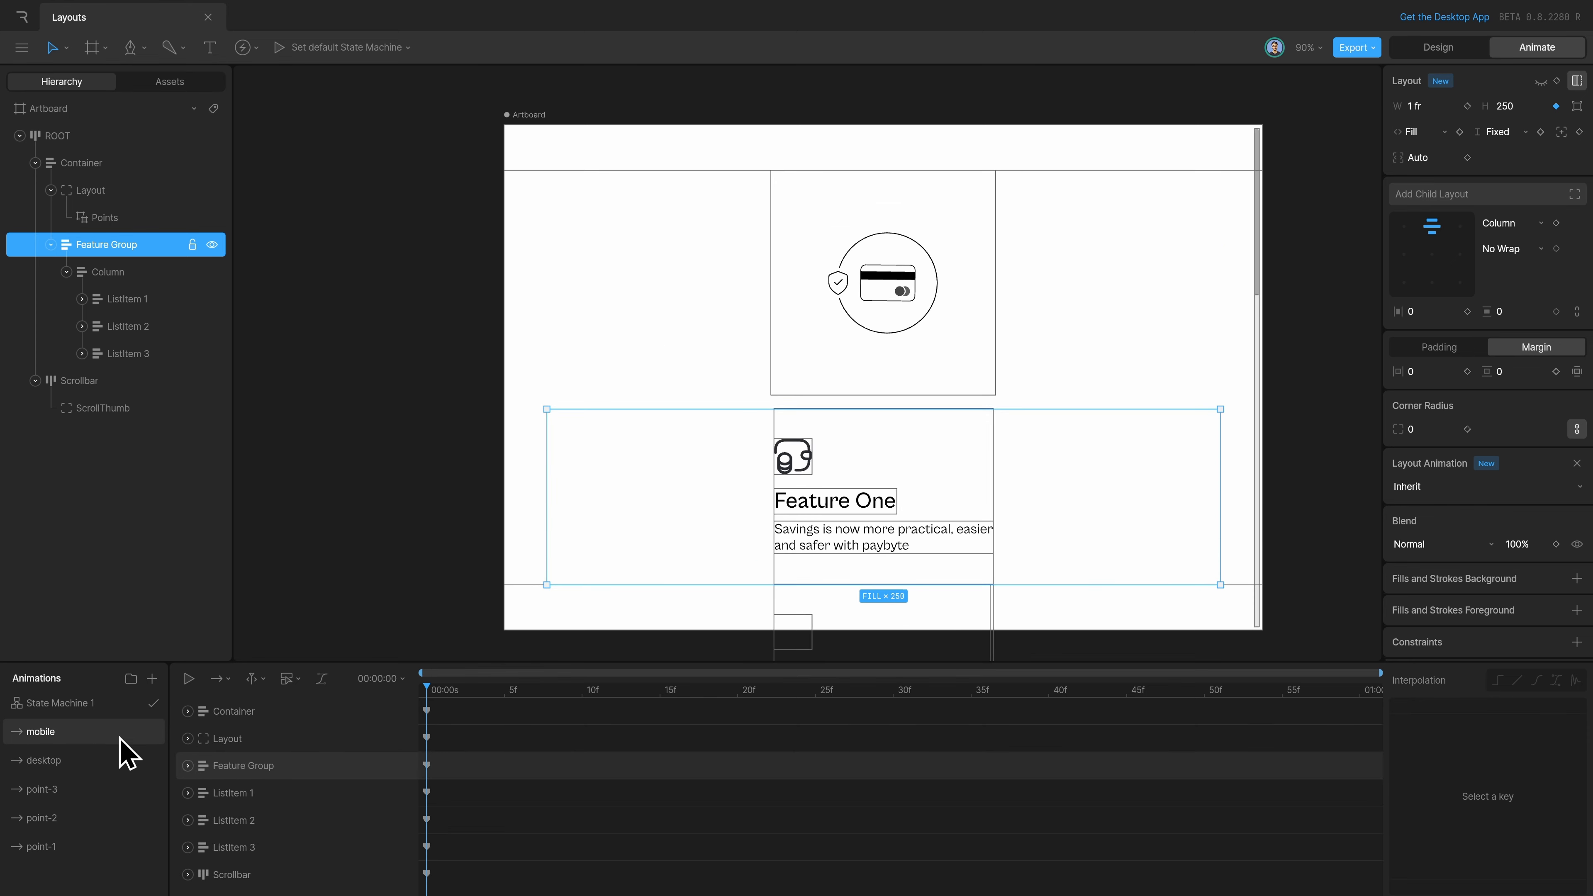
Step: Rename State Machine 1 to State Machine and add a second layer to it
left_click(107, 703)
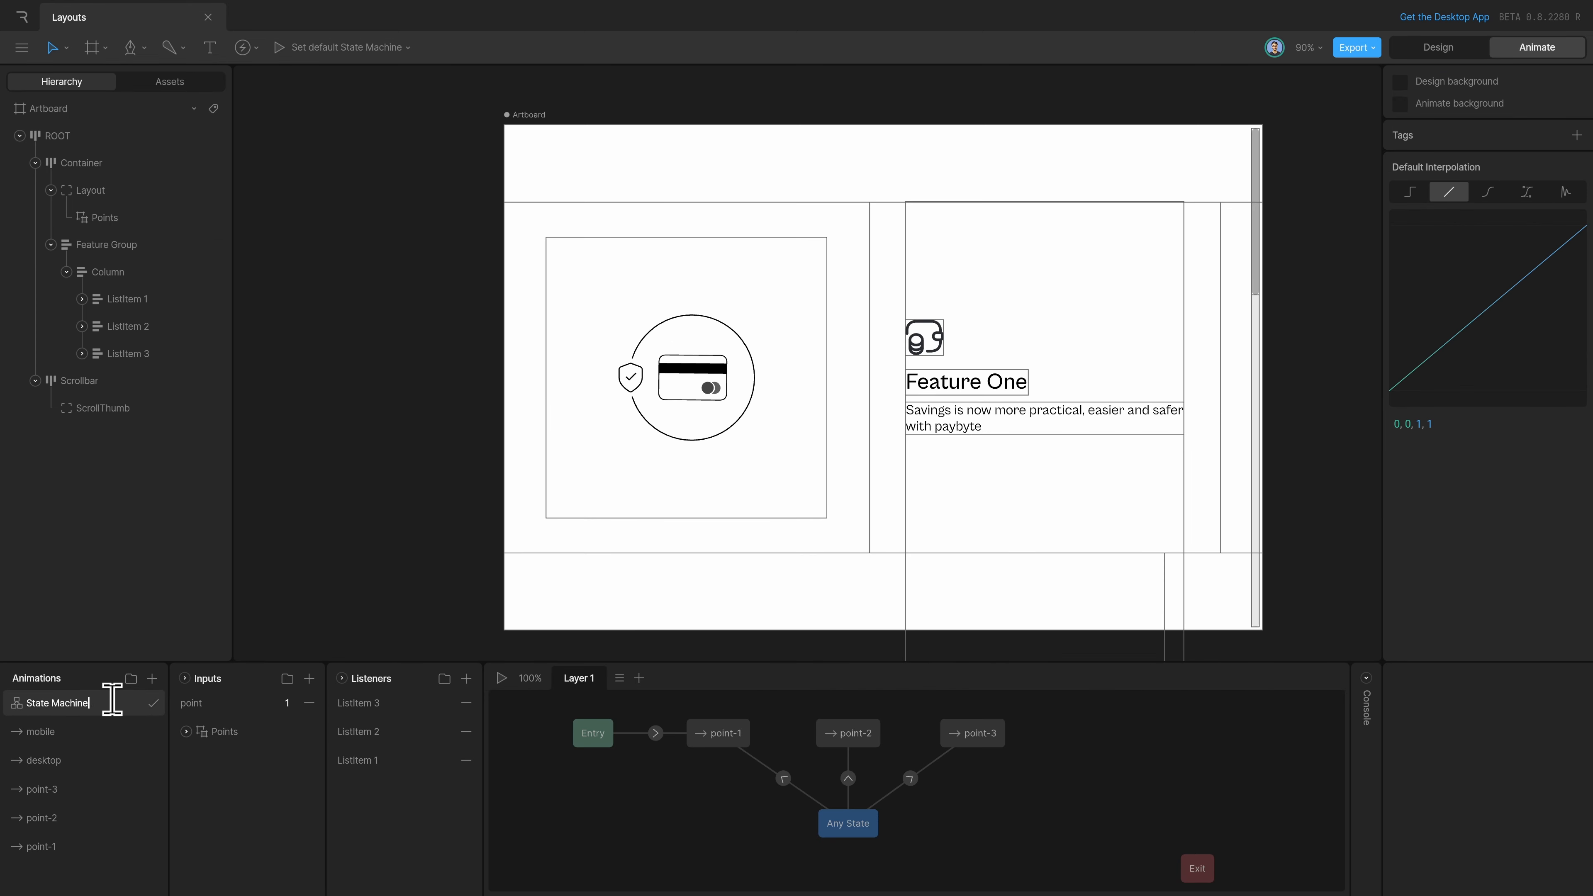
left_click(639, 677)
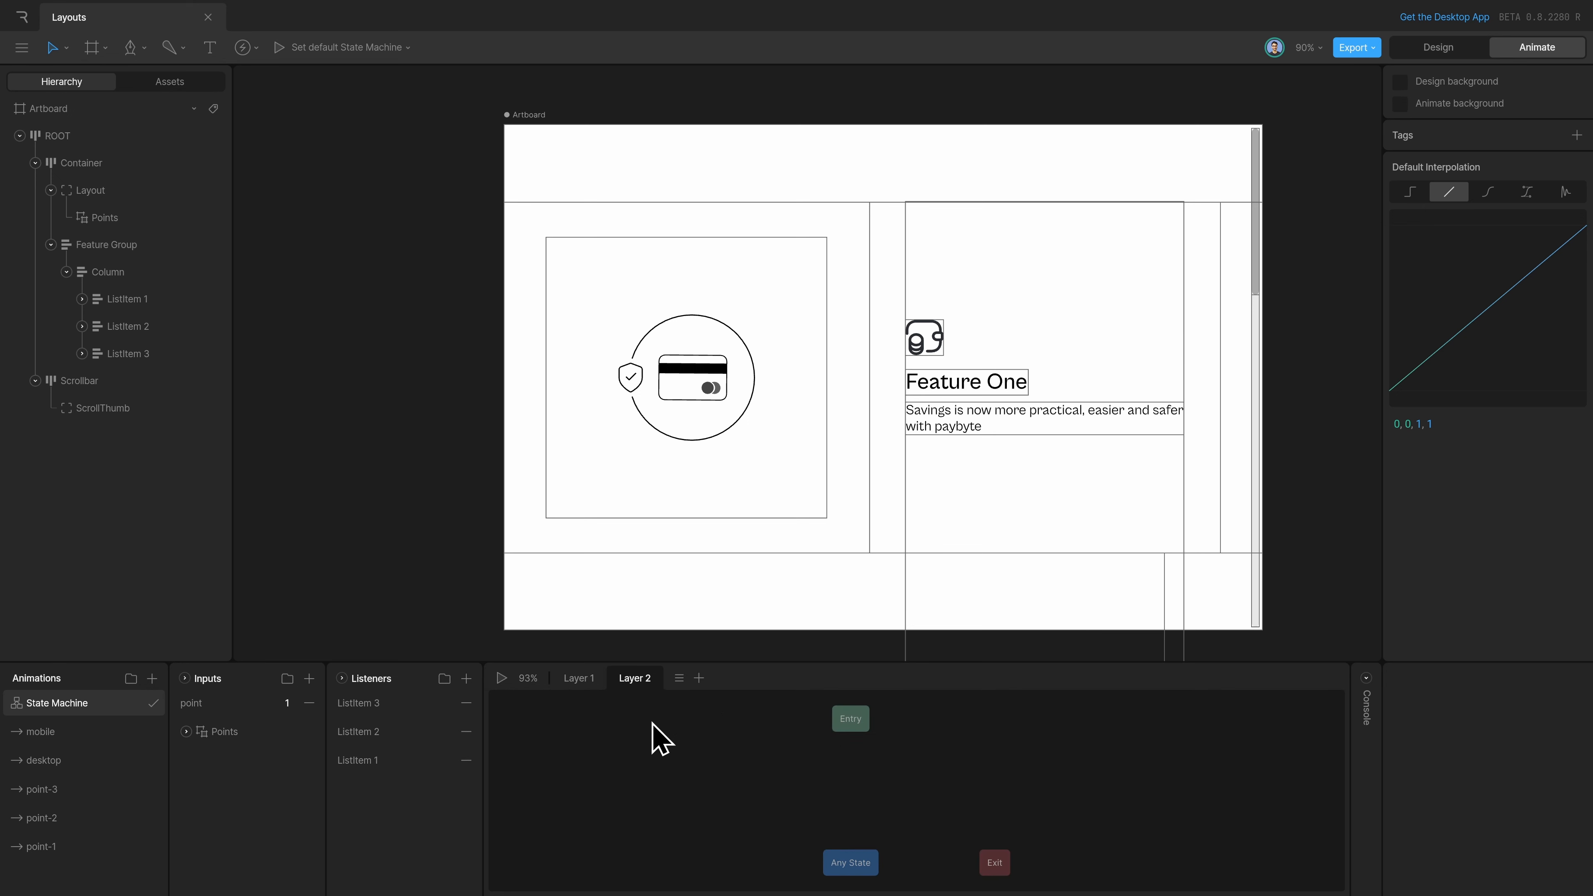
Step: Rearrange the nodes in Layer 2 with Entry above Any State and Exit next to Any State
left_click_drag(869, 728, 702, 766)
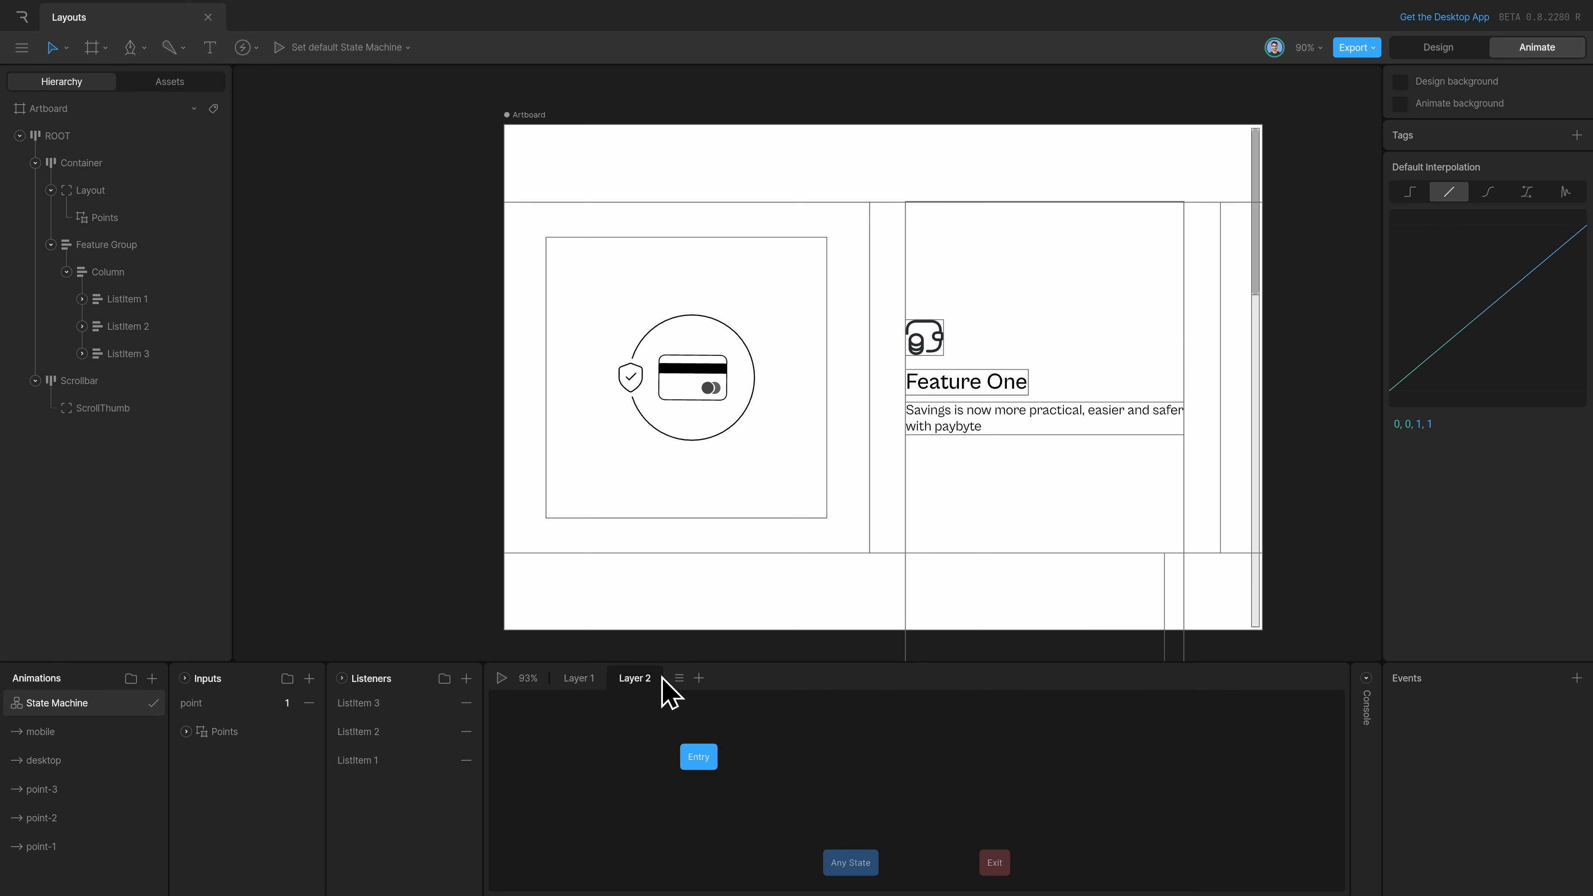
left_click_drag(861, 865, 712, 848)
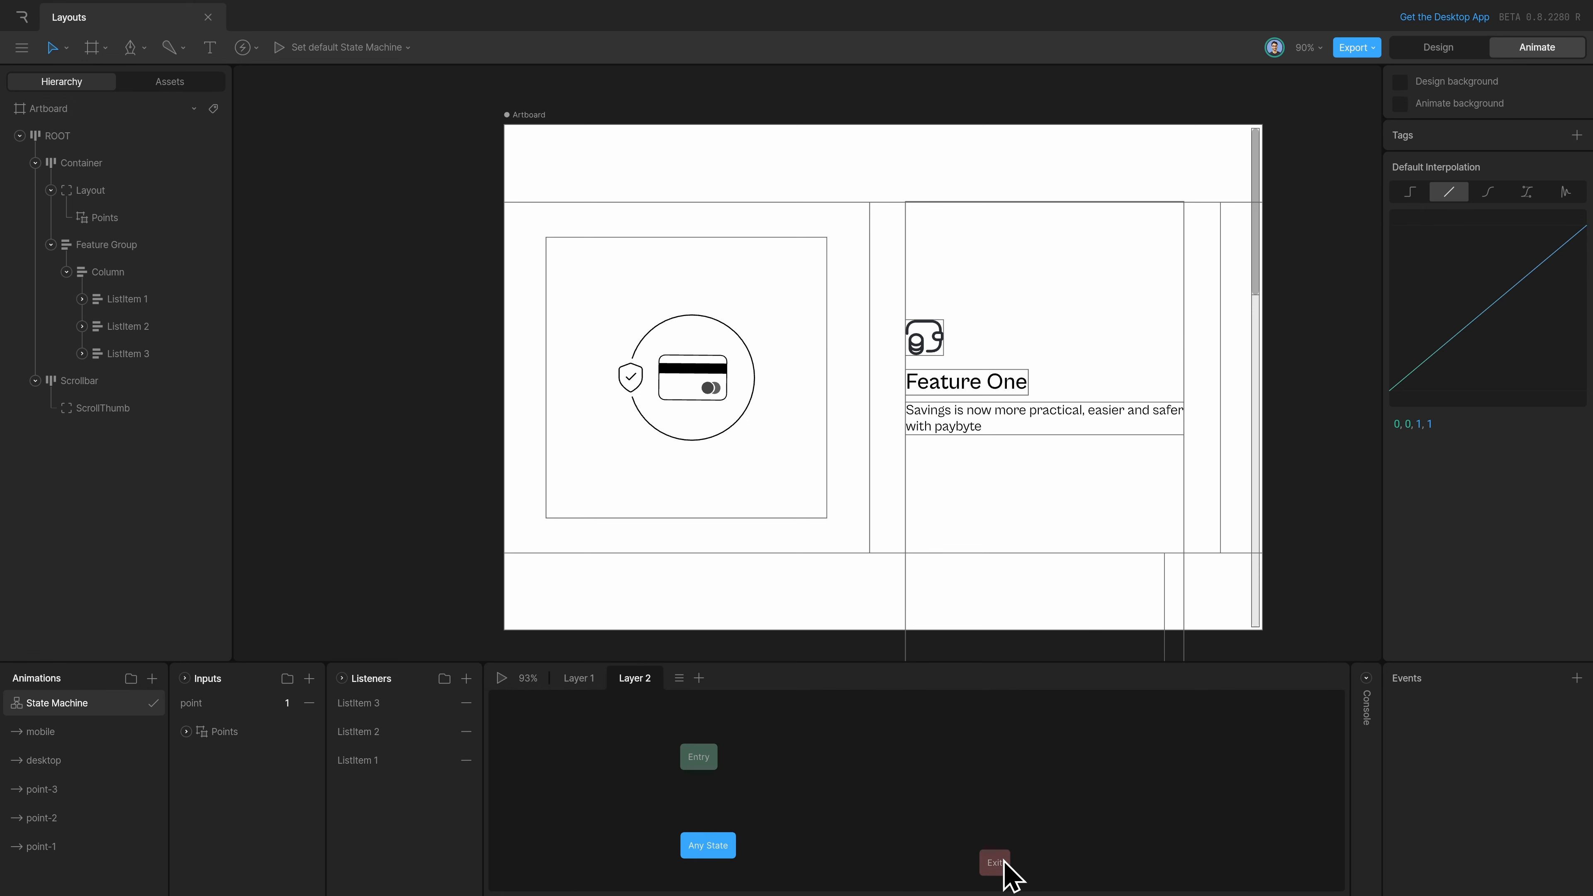
left_click_drag(1004, 861, 828, 844)
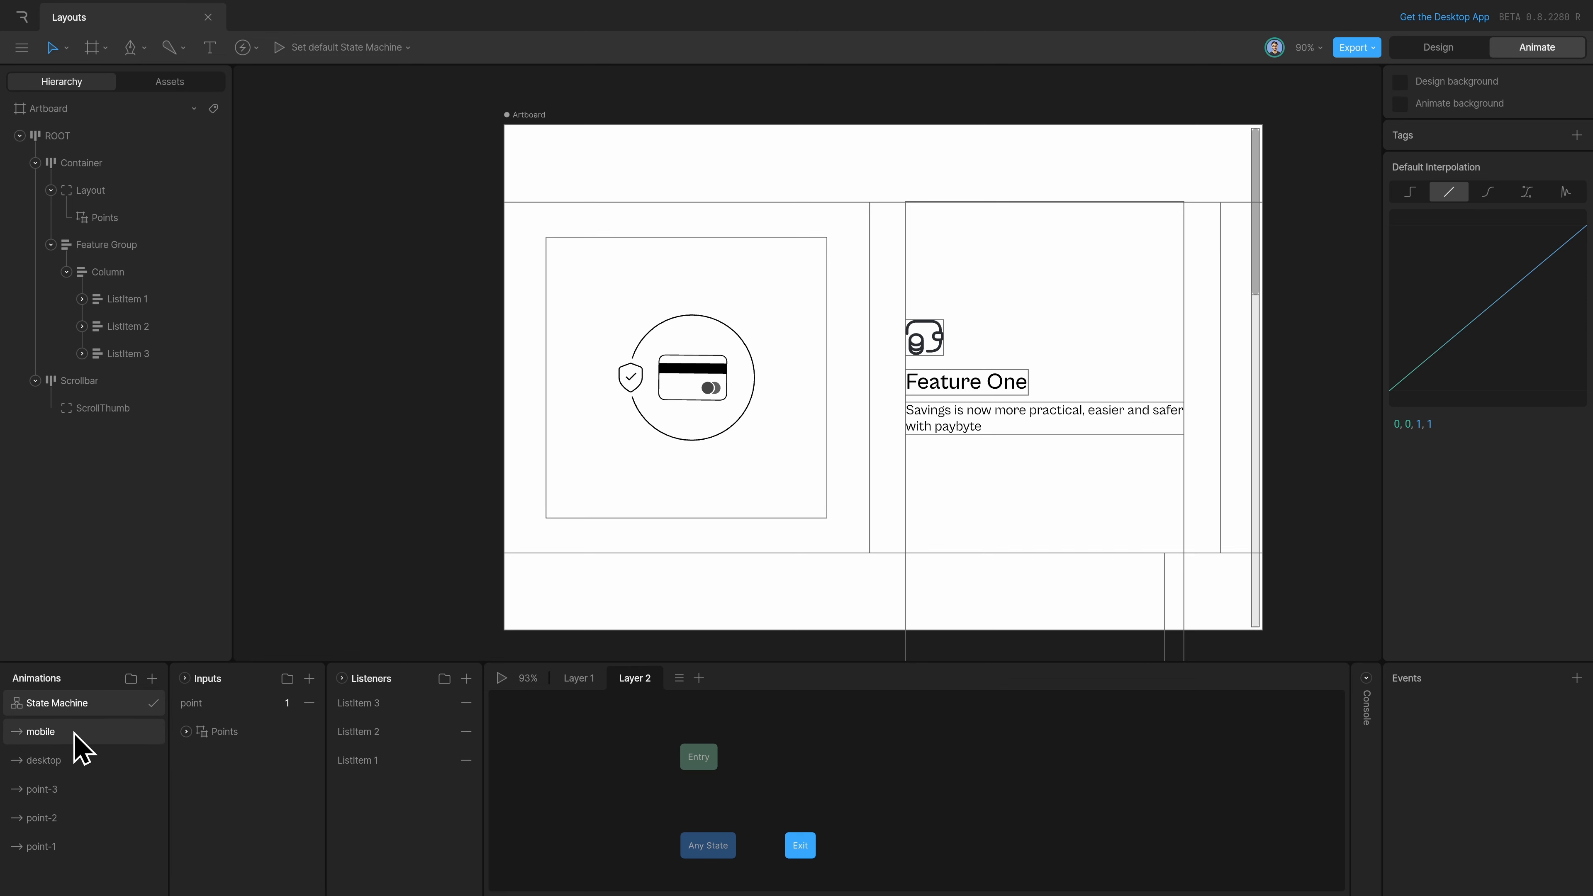
Step: Add the desktop and mobile timelines as states in Layer 2, spaced in a row beside Entry
left_click_drag(73, 761, 804, 759)
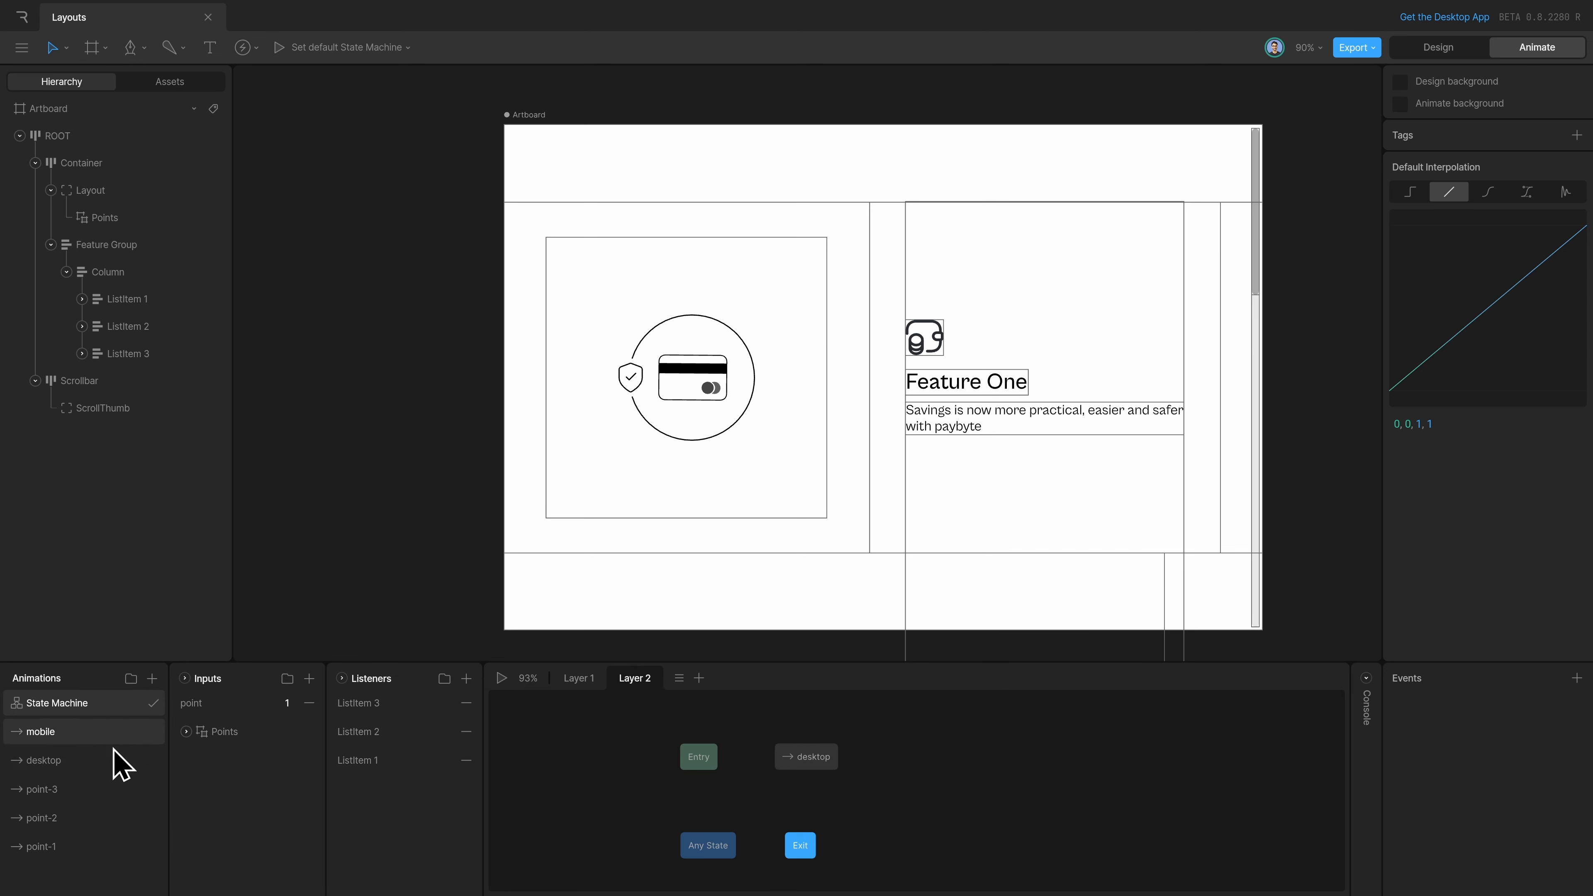
left_click_drag(128, 740, 953, 775)
left_click_drag(828, 776, 822, 782)
mouse_move(962, 766)
left_mouse_down()
mouse_move(1009, 761)
mouse_move(989, 766)
left_mouse_up()
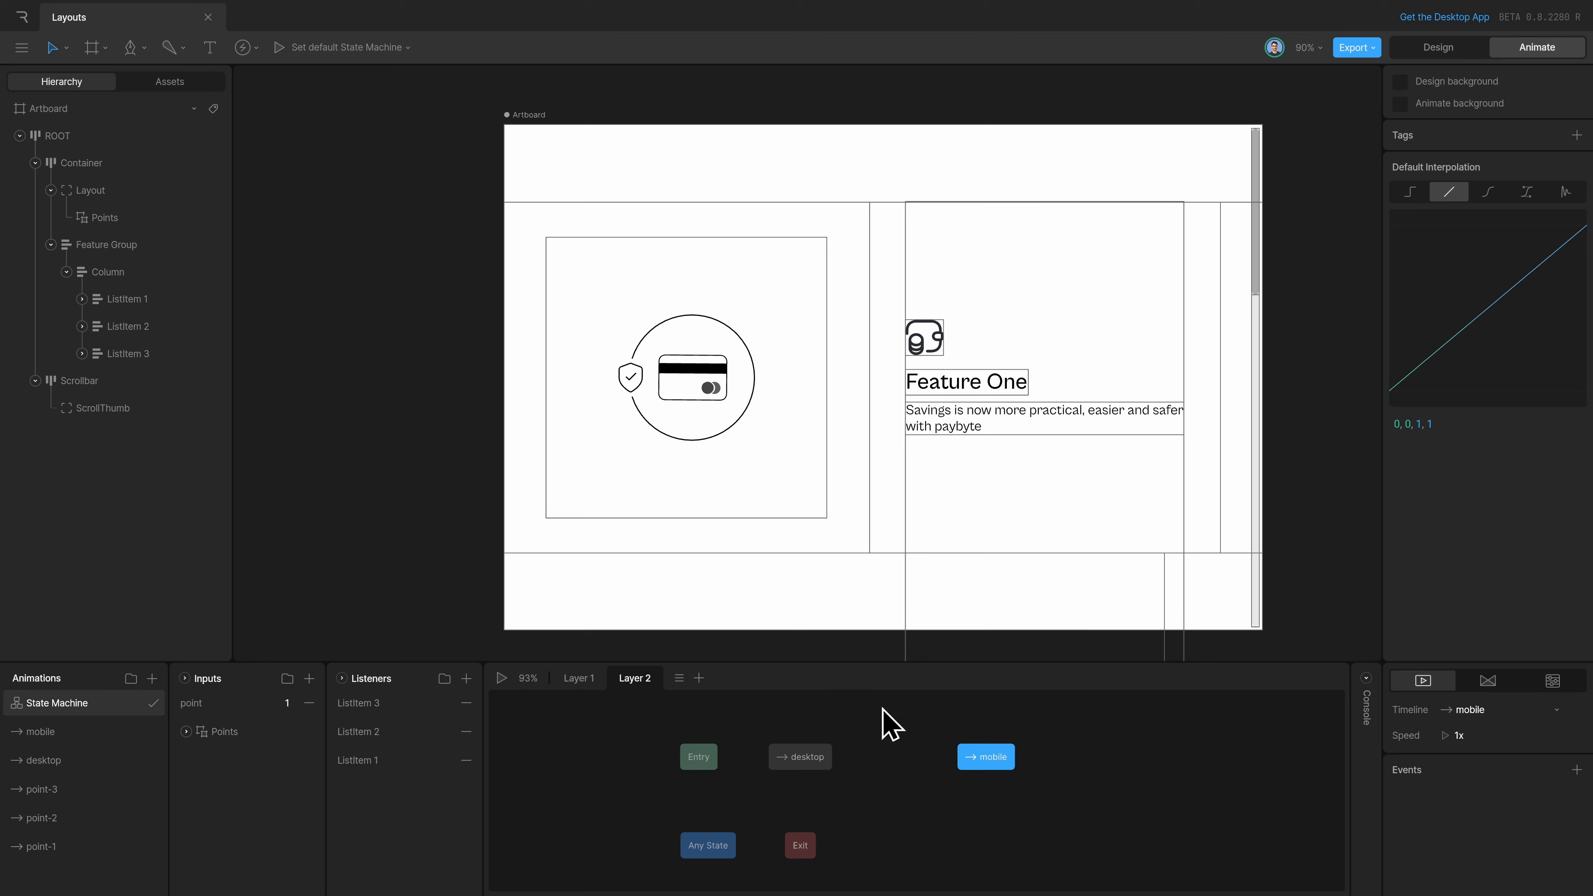
Step: Try widening the artboard to about 1221 in Design mode, undo the resize and return to Animate mode
left_click(529, 116)
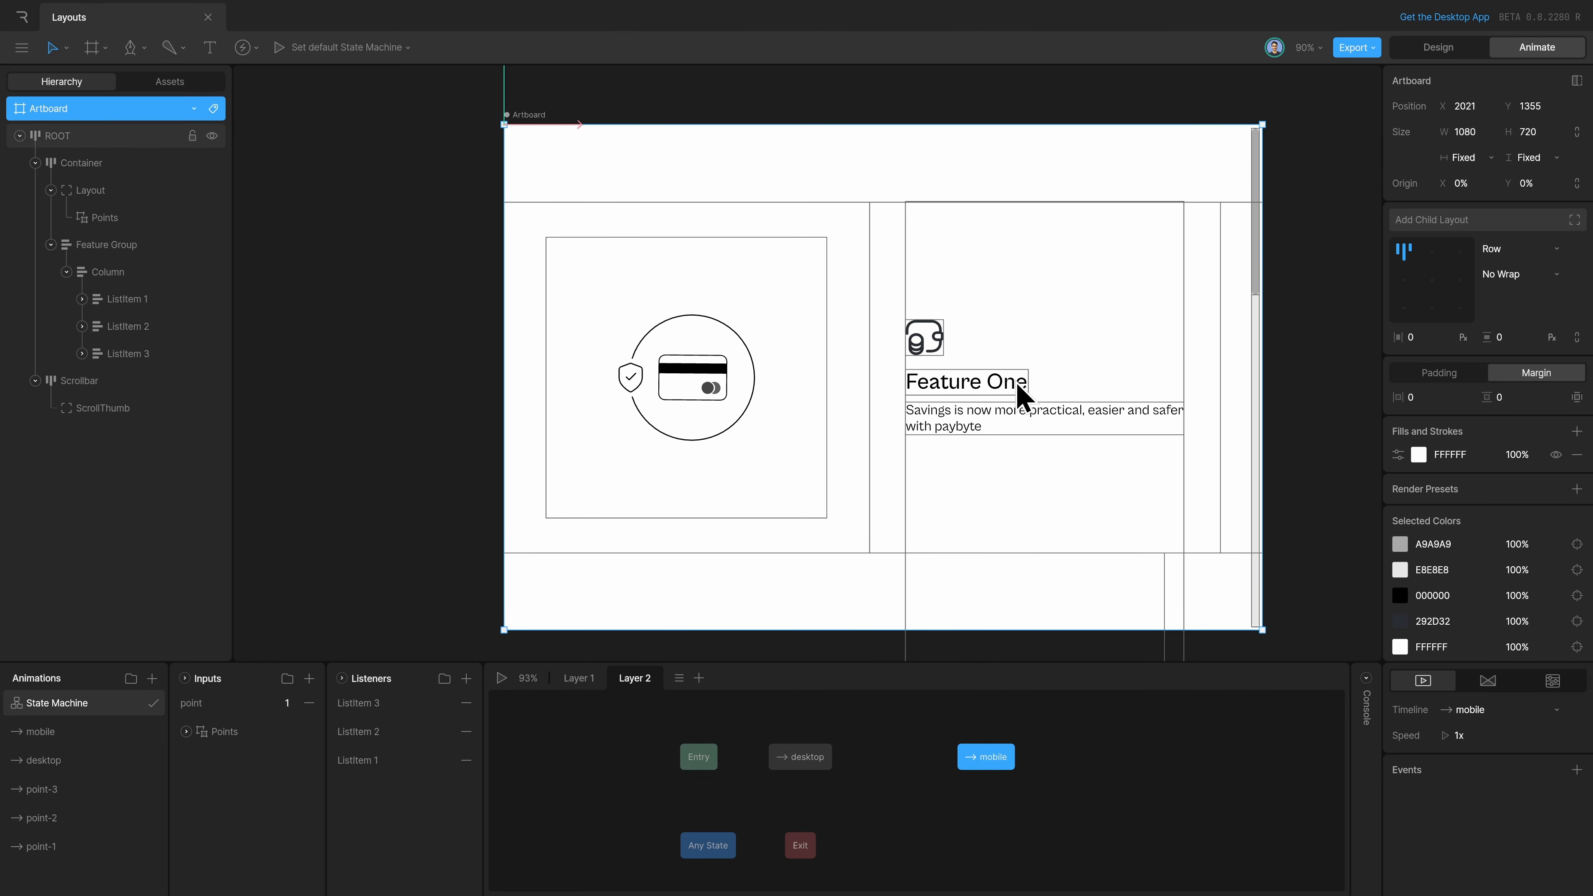
key("Tab")
left_click_drag(1262, 399, 1362, 405)
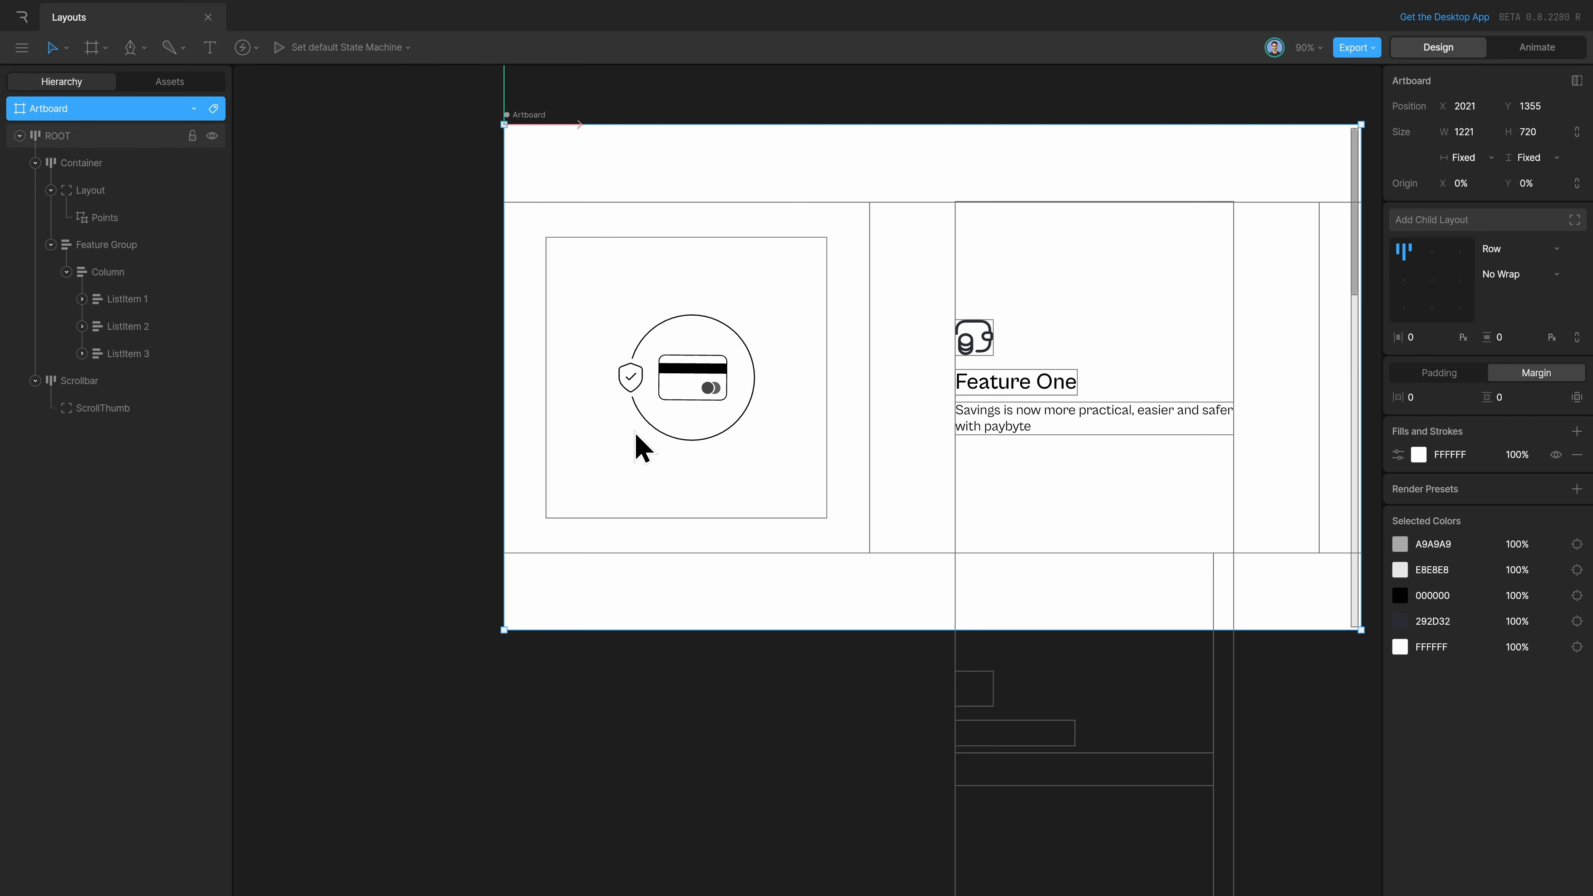
key("ctrl+z")
key("Tab")
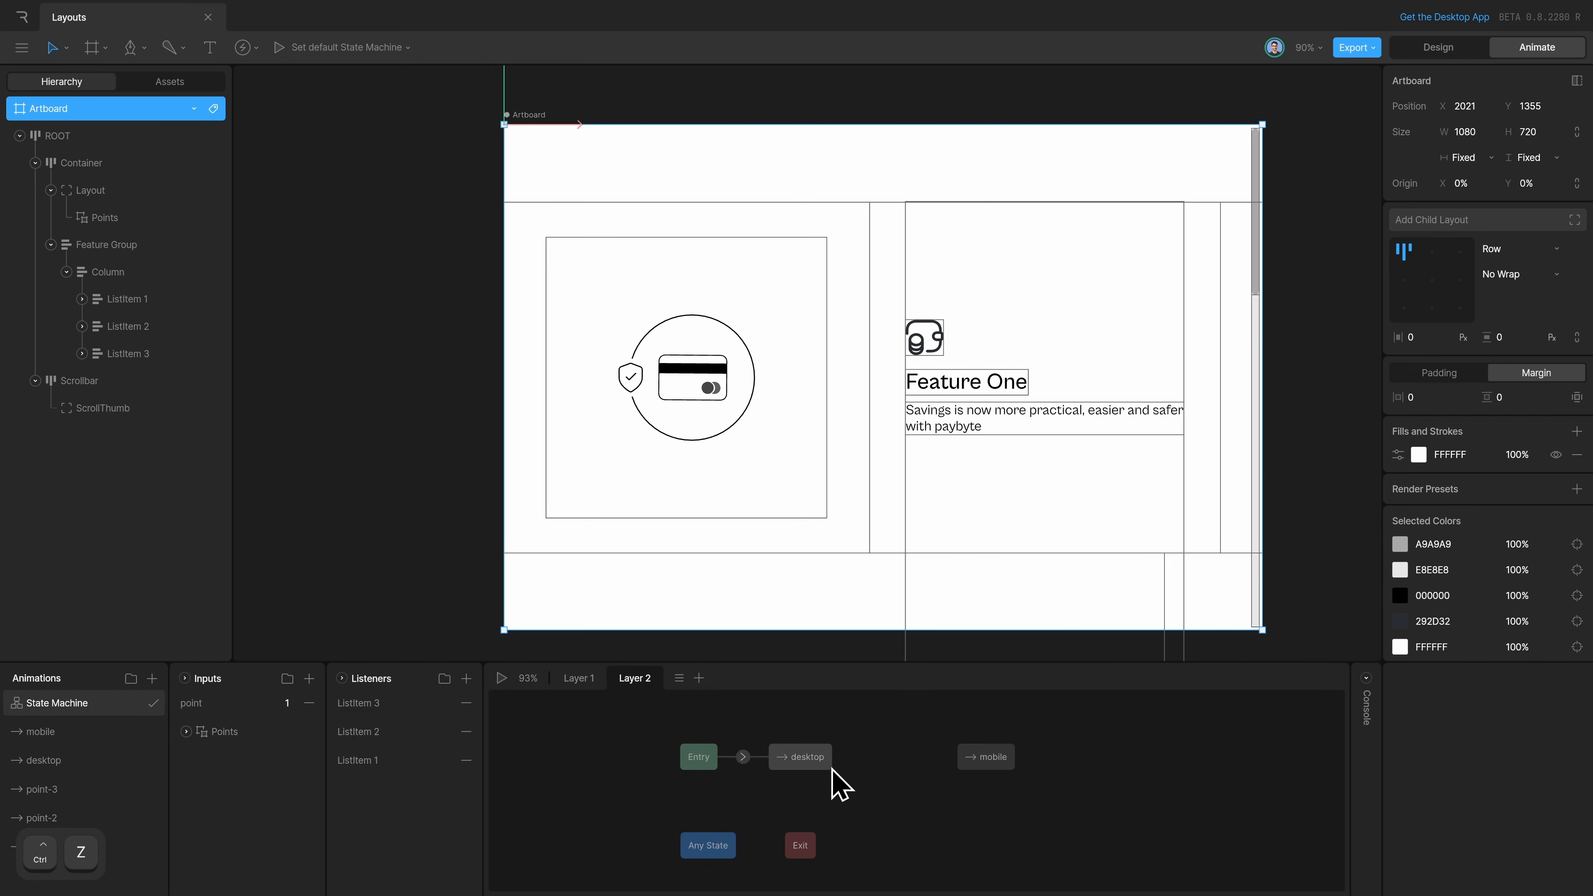
Step: Connect Entry to the desktop state and create transitions in both directions between the desktop and mobile states
left_click_drag(832, 770, 981, 759)
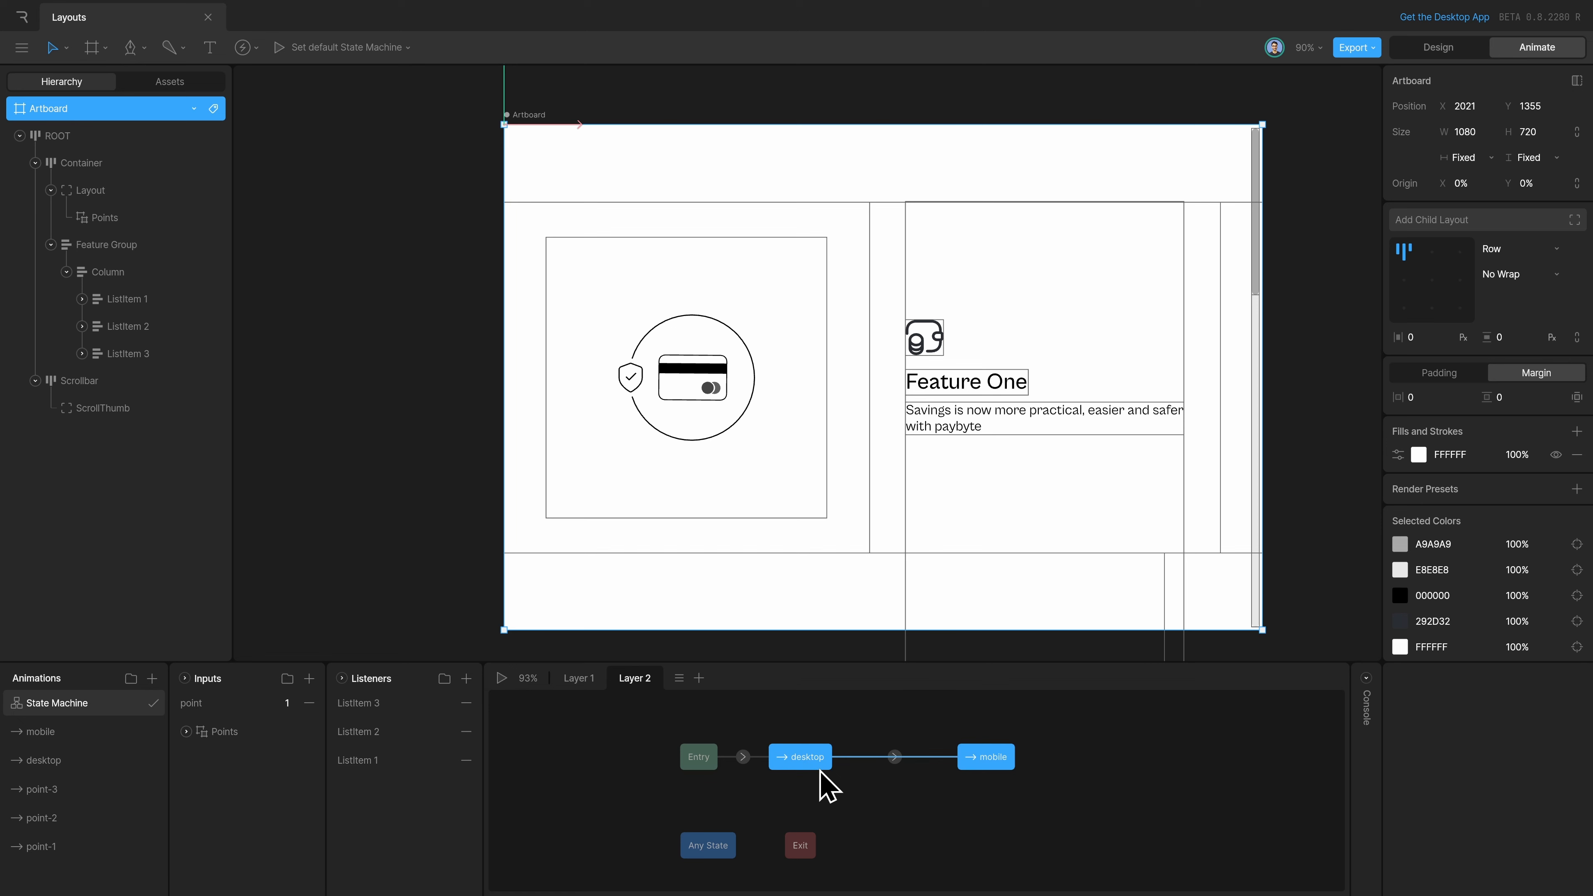
left_click_drag(818, 770, 826, 774)
Step: Add a condition to the desktop to mobile transition requiring the artboard Width to be <= 920
left_click(907, 757)
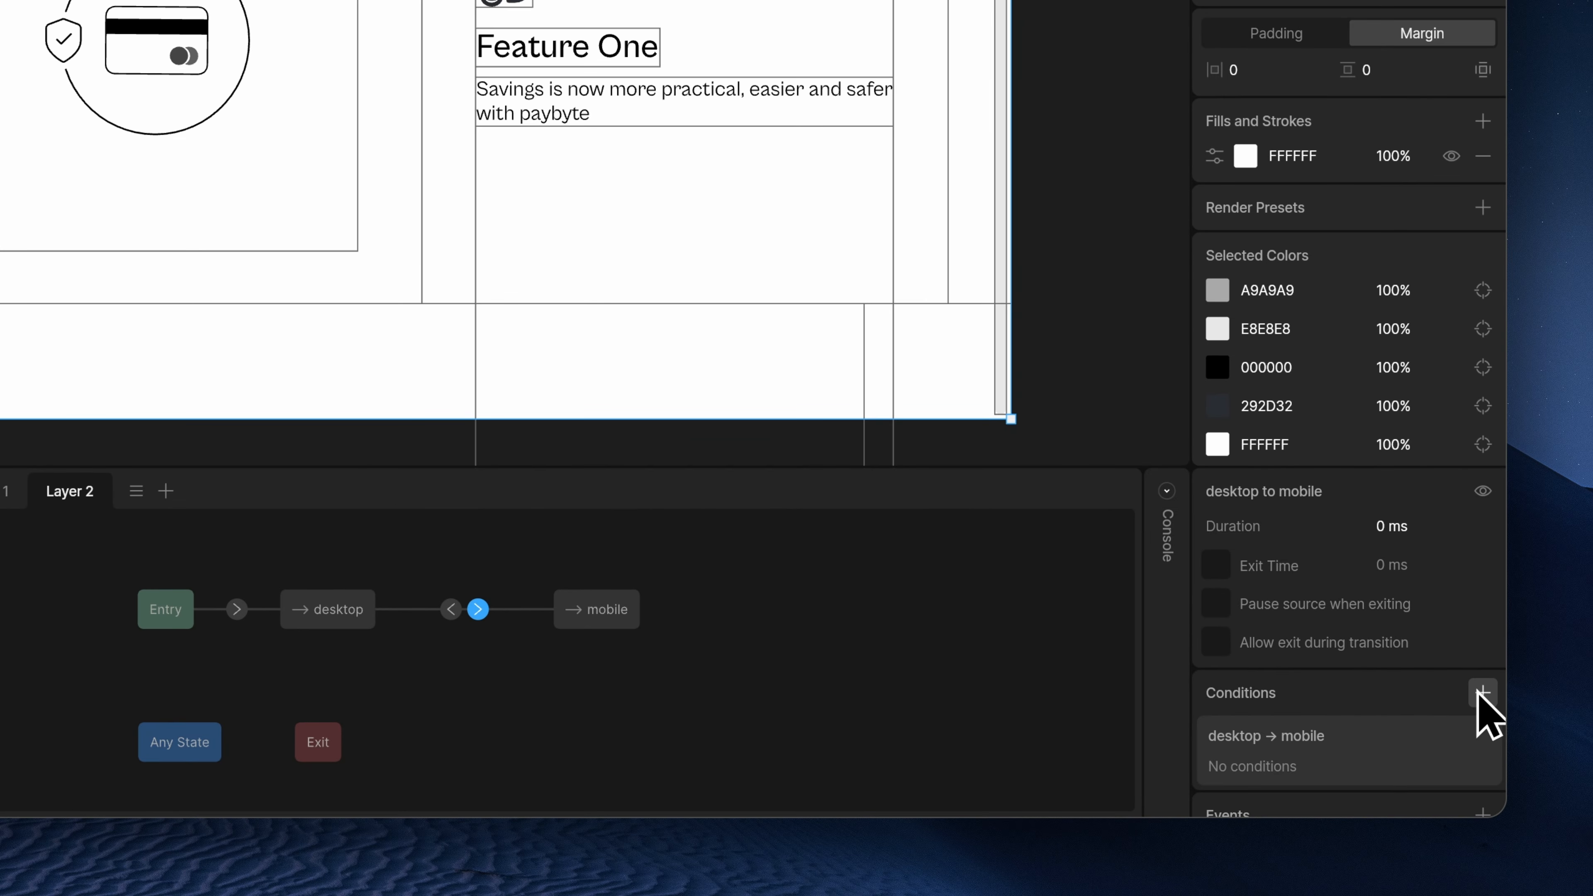
left_click(1576, 813)
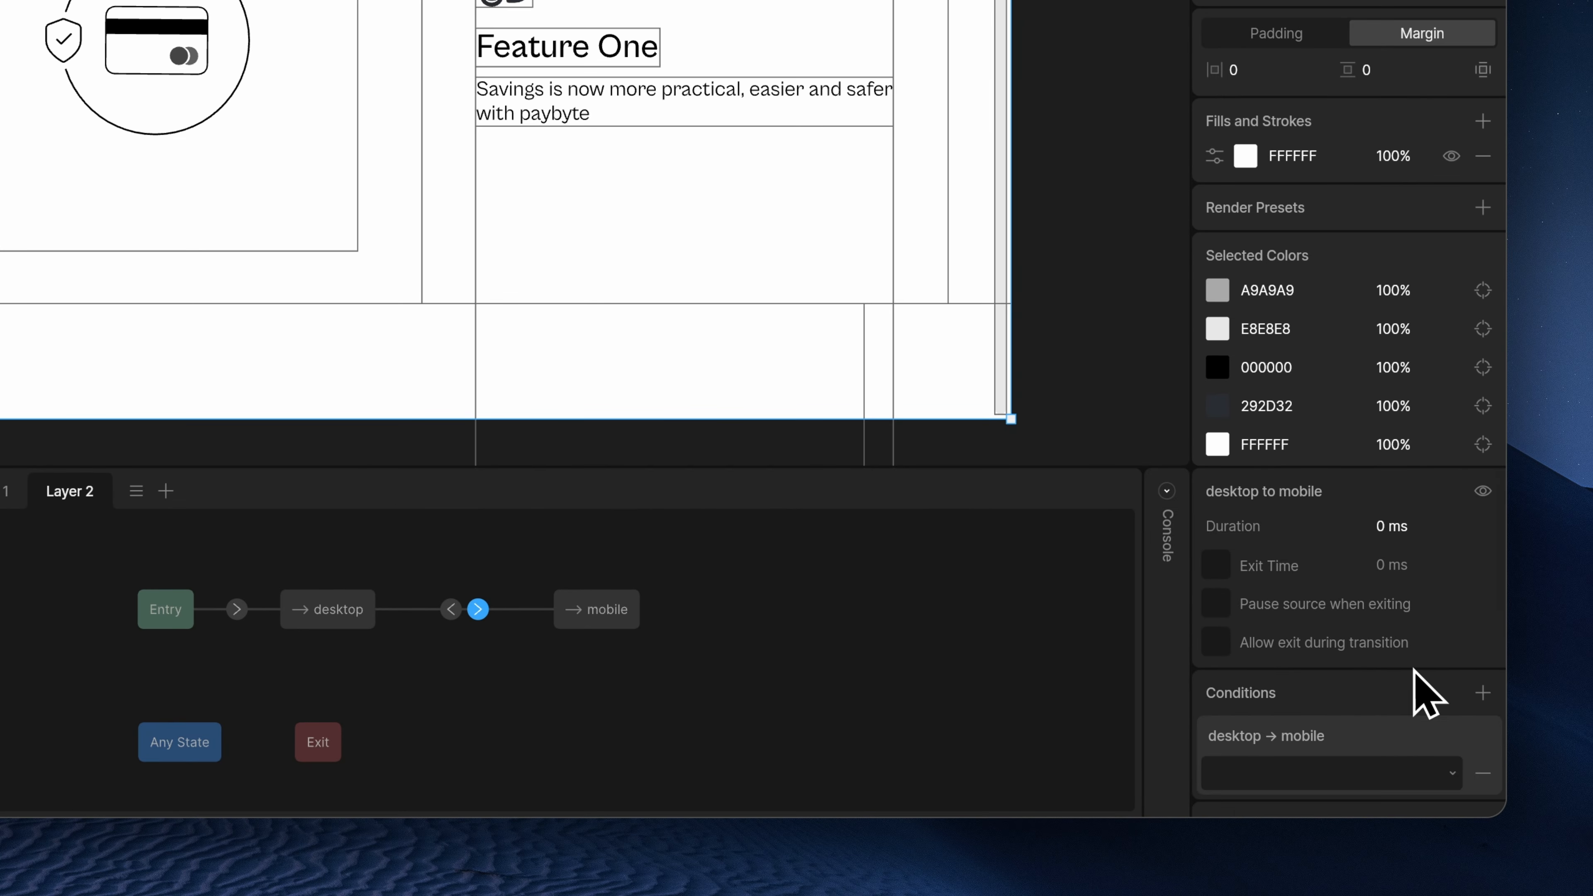
scroll(1414, 673, "down", 3)
left_click(1383, 572)
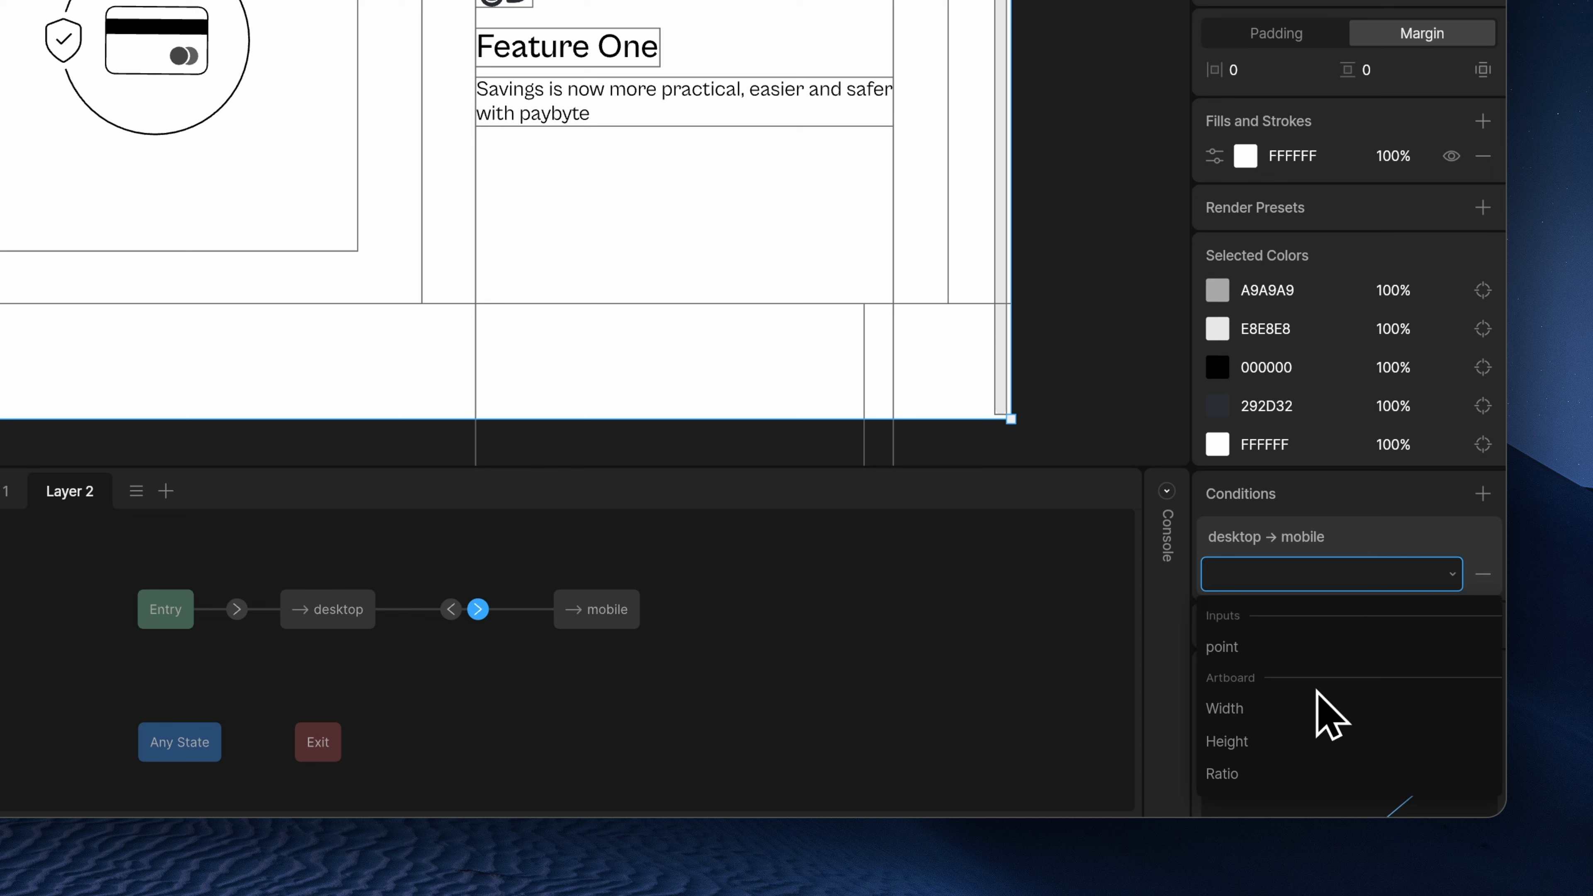
left_click(1251, 709)
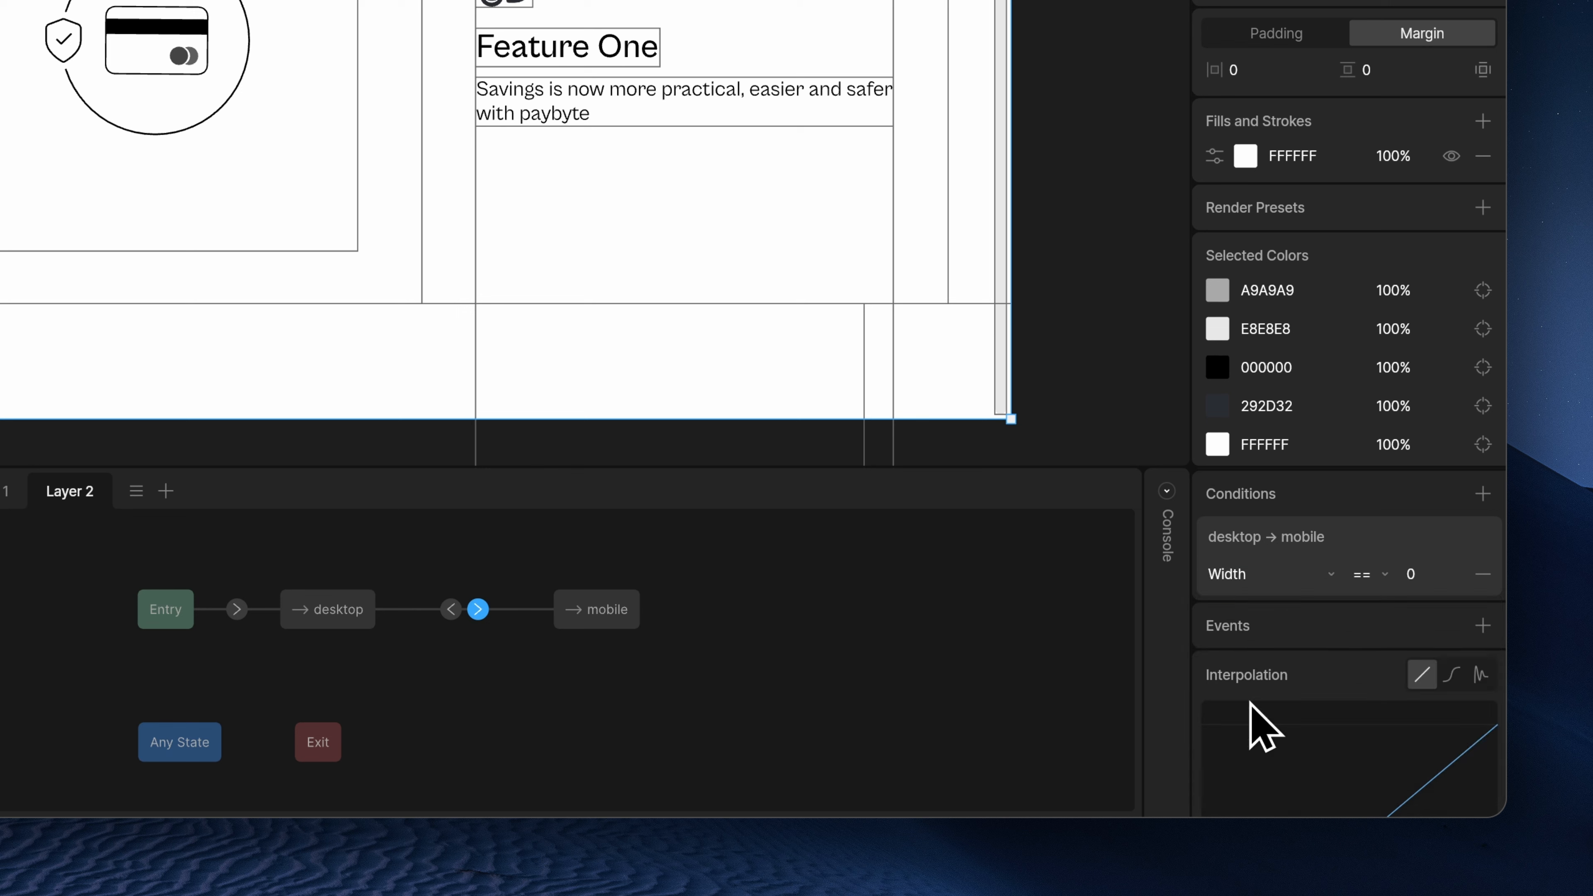
left_click(1373, 572)
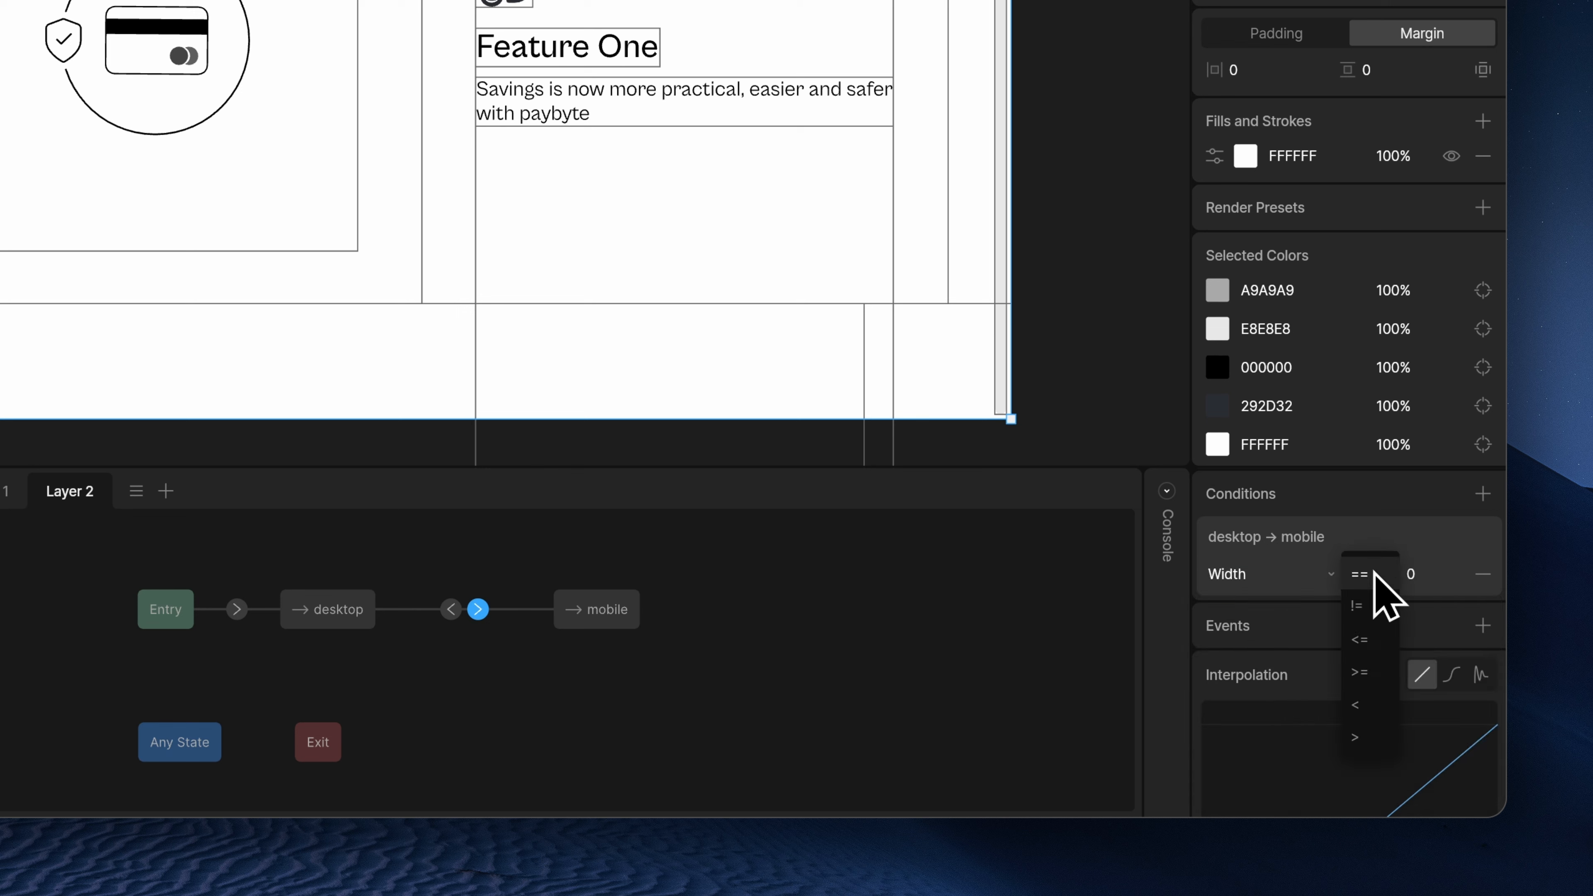
left_click(1376, 637)
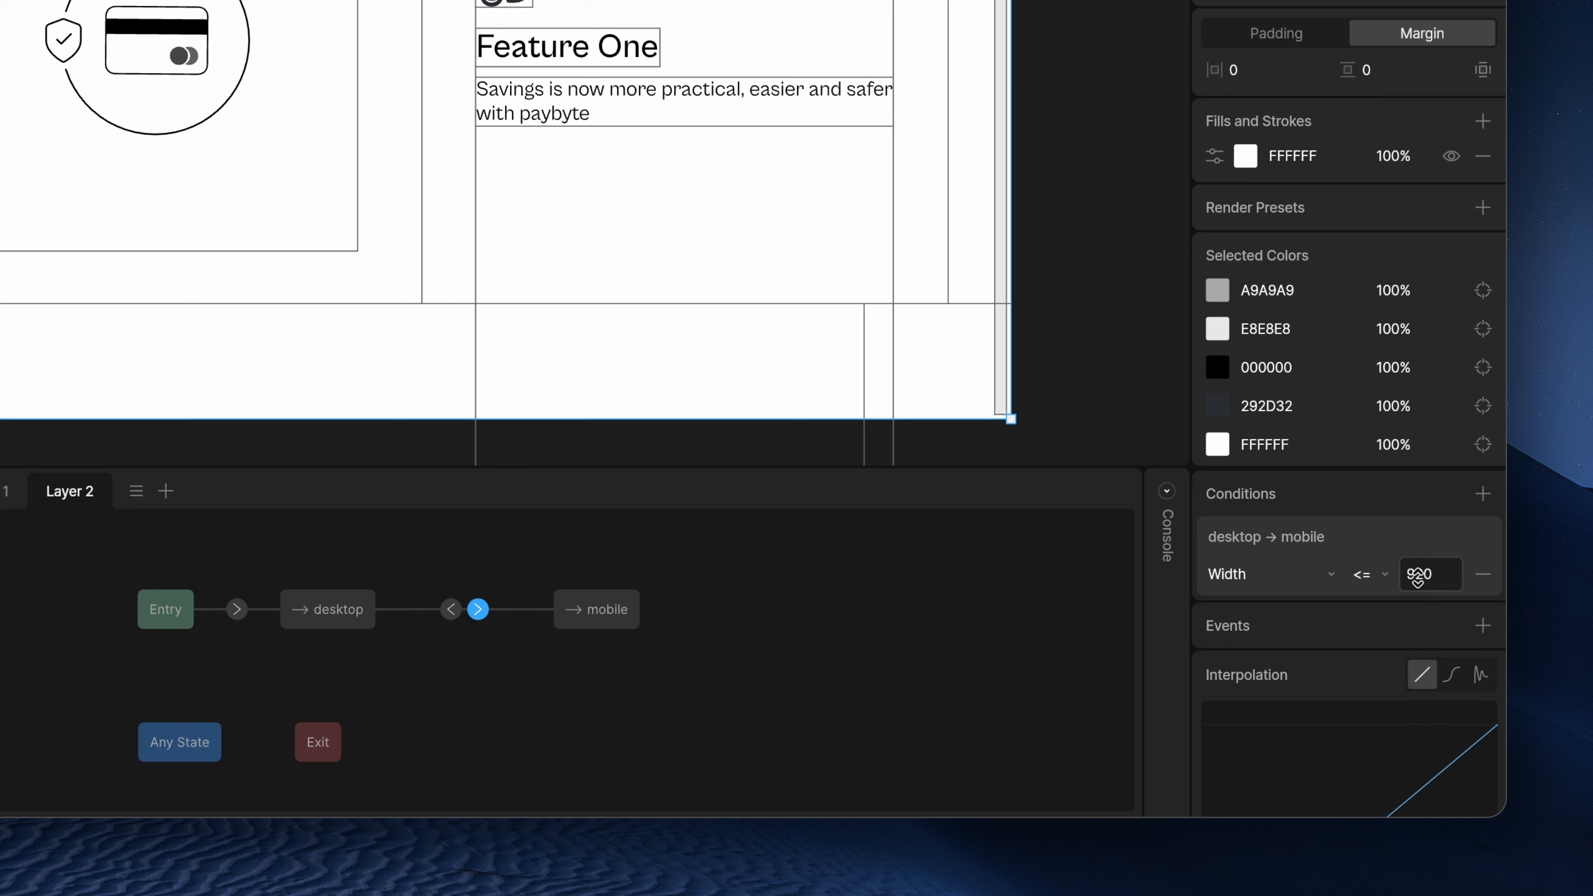
Step: Add a condition to the mobile to desktop transition requiring the artboard Width to be > 920
left_click(641, 629)
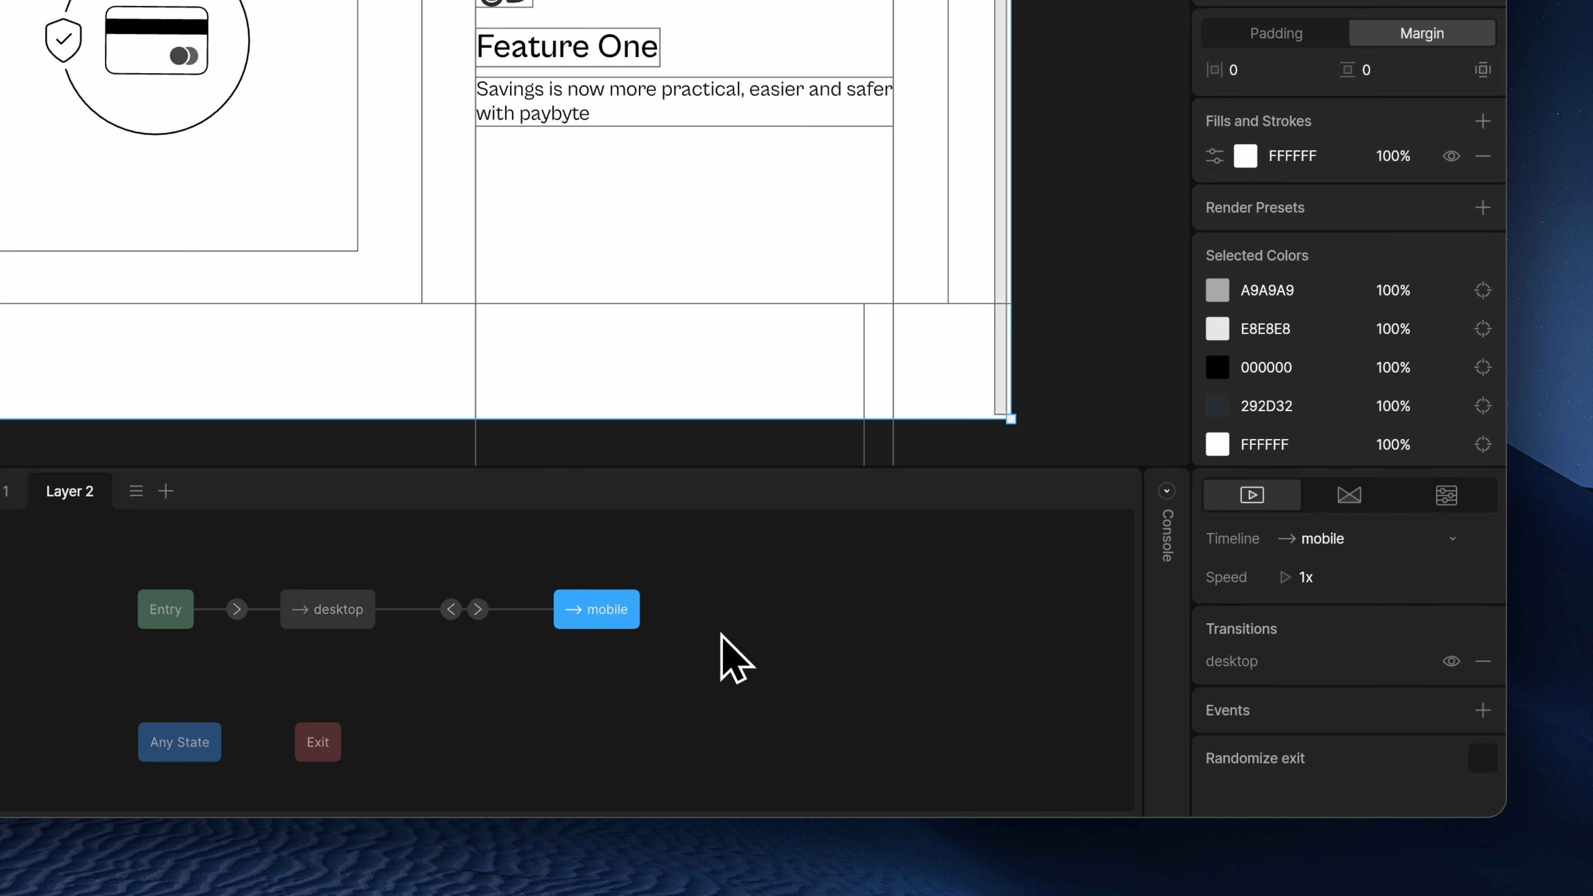
left_click(450, 609)
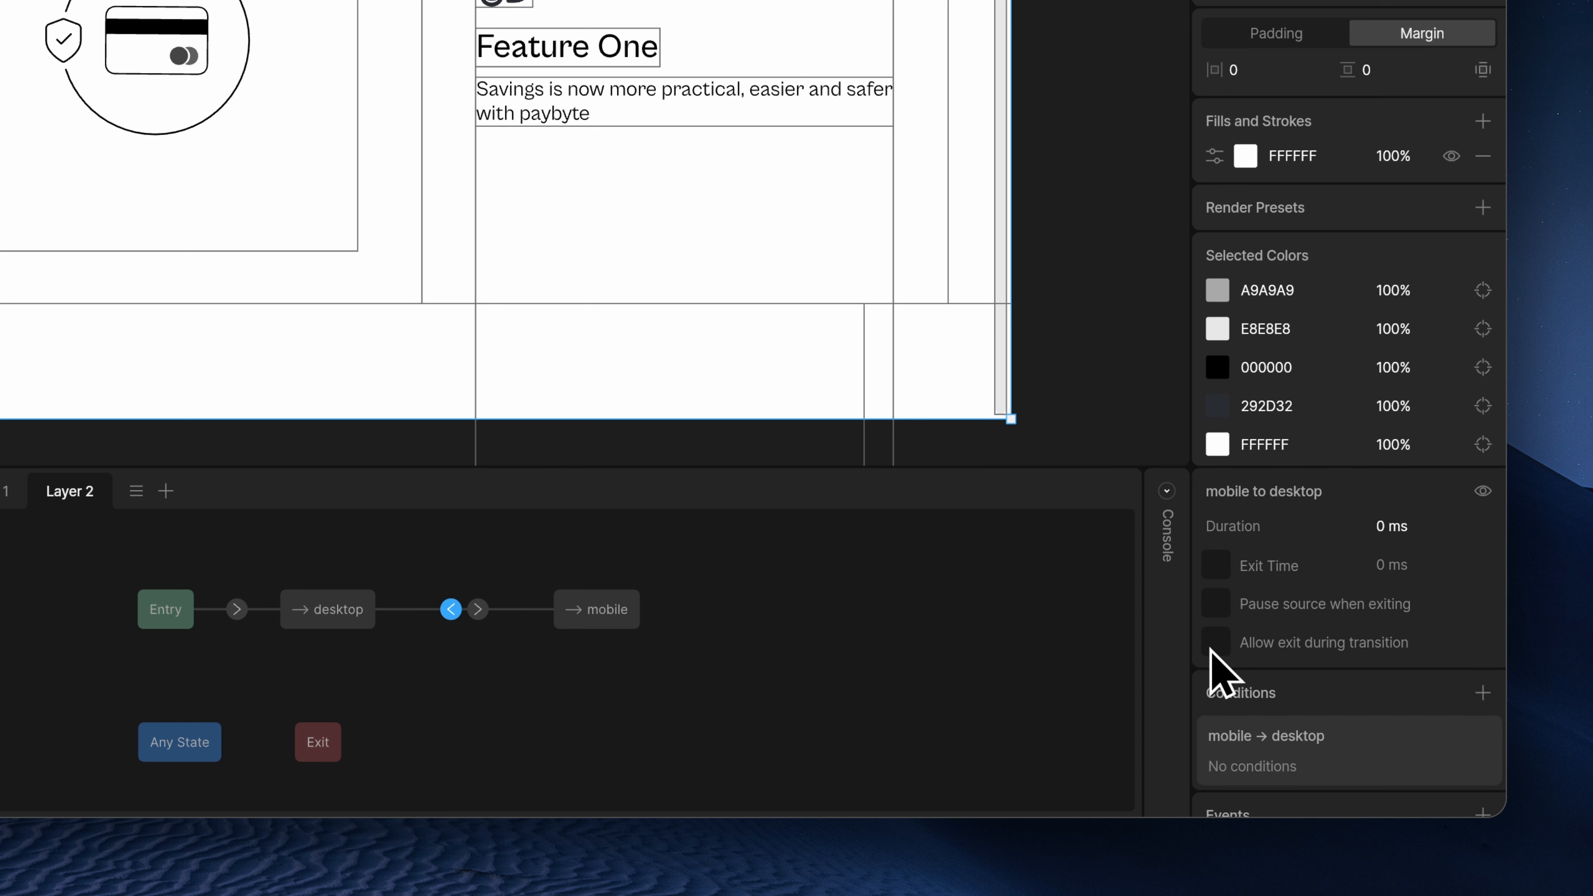
left_click(1481, 690)
left_click(1333, 772)
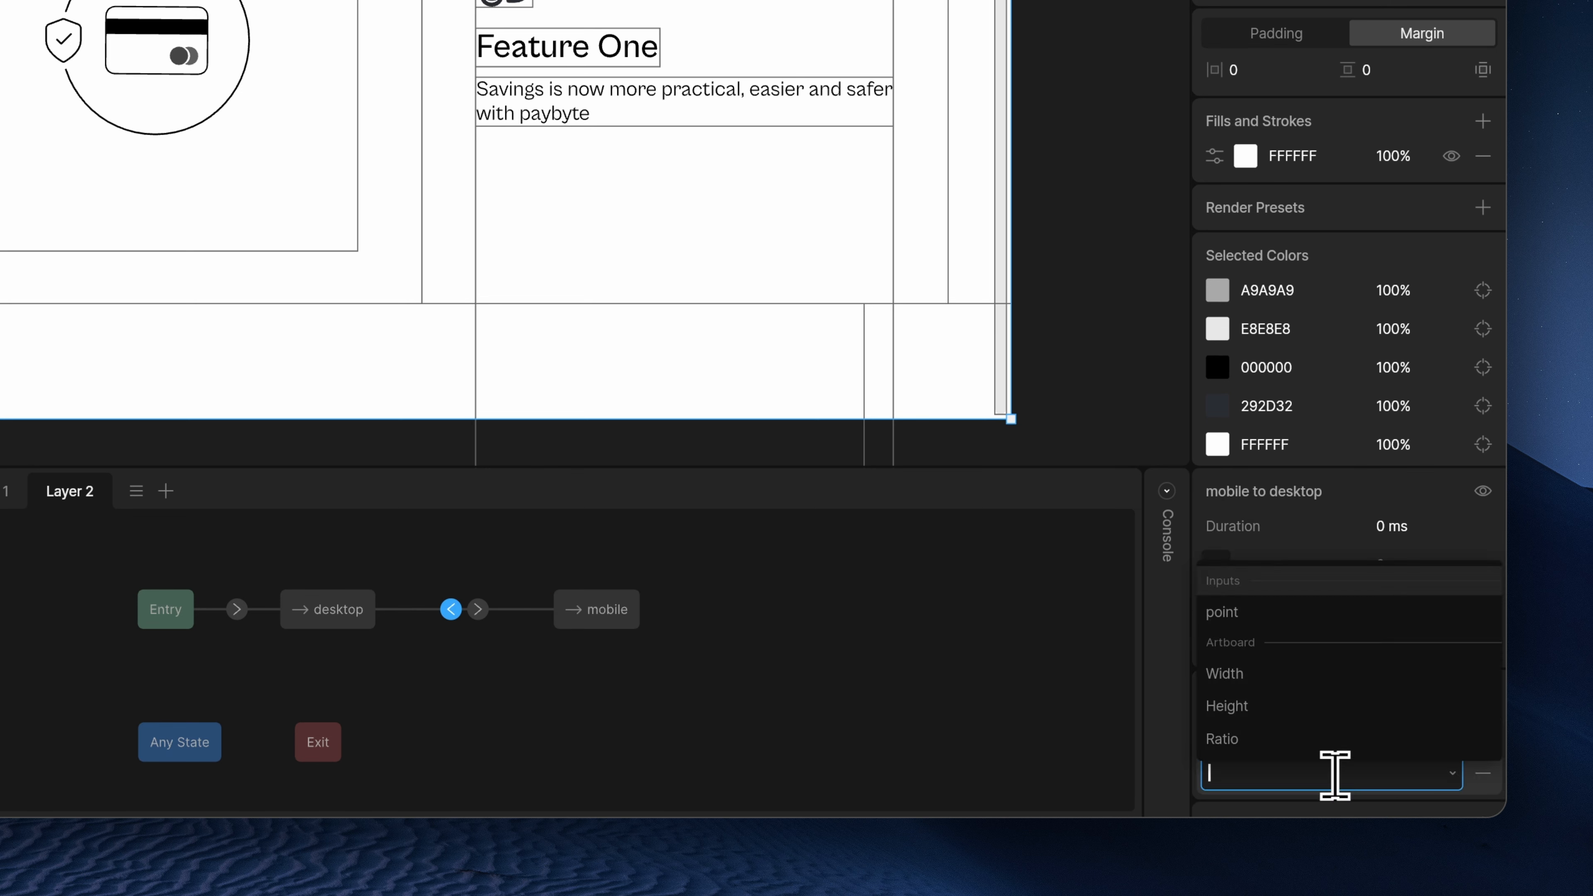
left_click(1323, 671)
left_click(1370, 772)
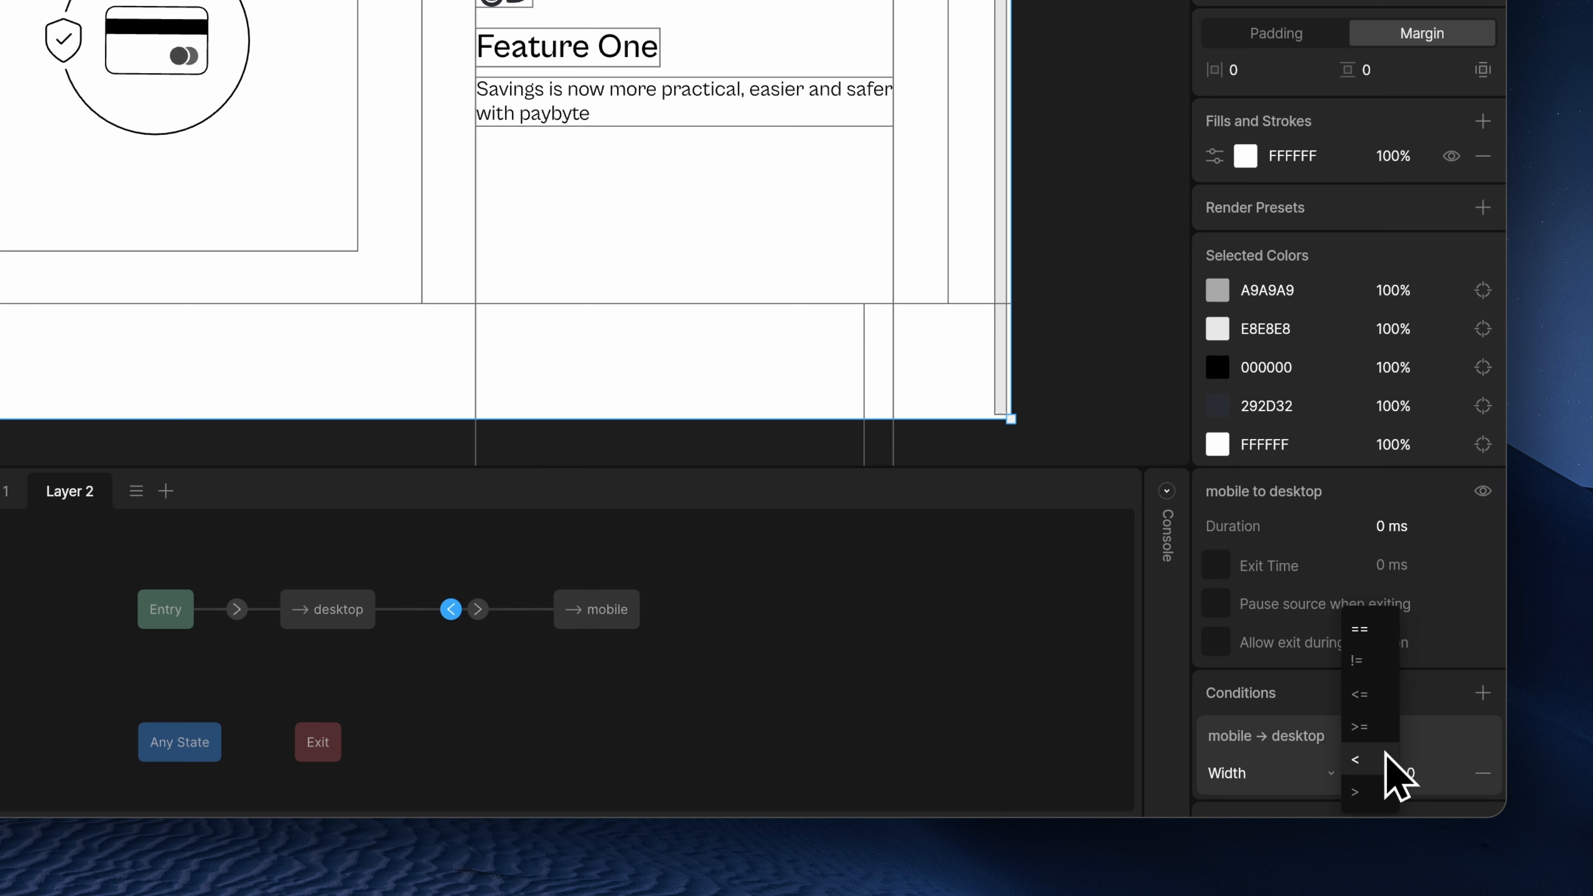
left_click(1380, 756)
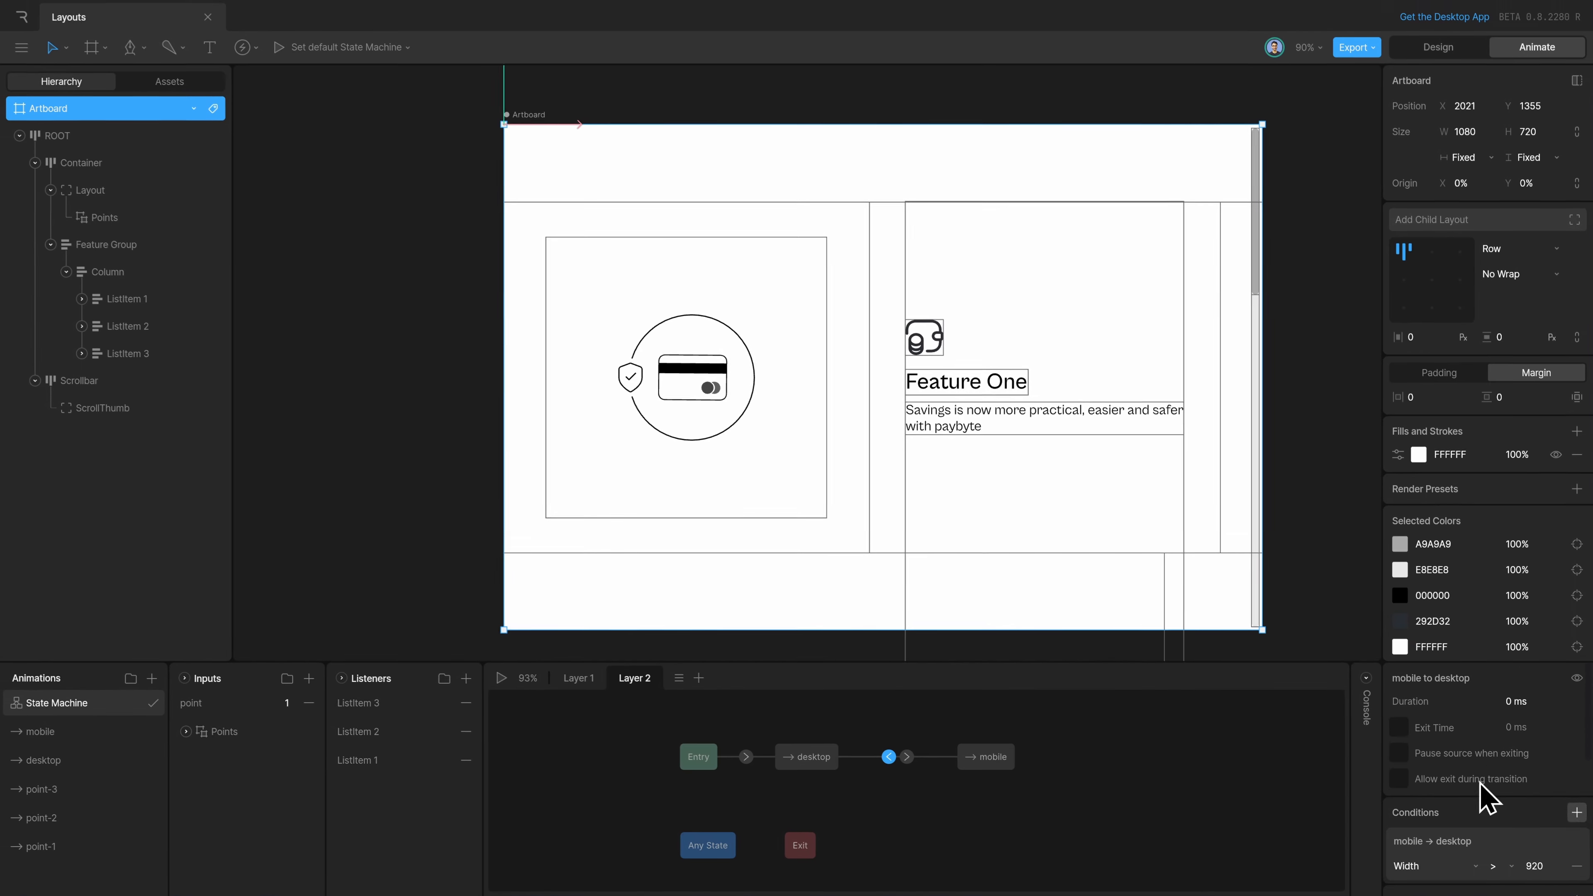
Step: Compare the desktop and mobile timelines on the artboard and inspect the Layout and Feature Group items in the hierarchy
left_click(327, 608)
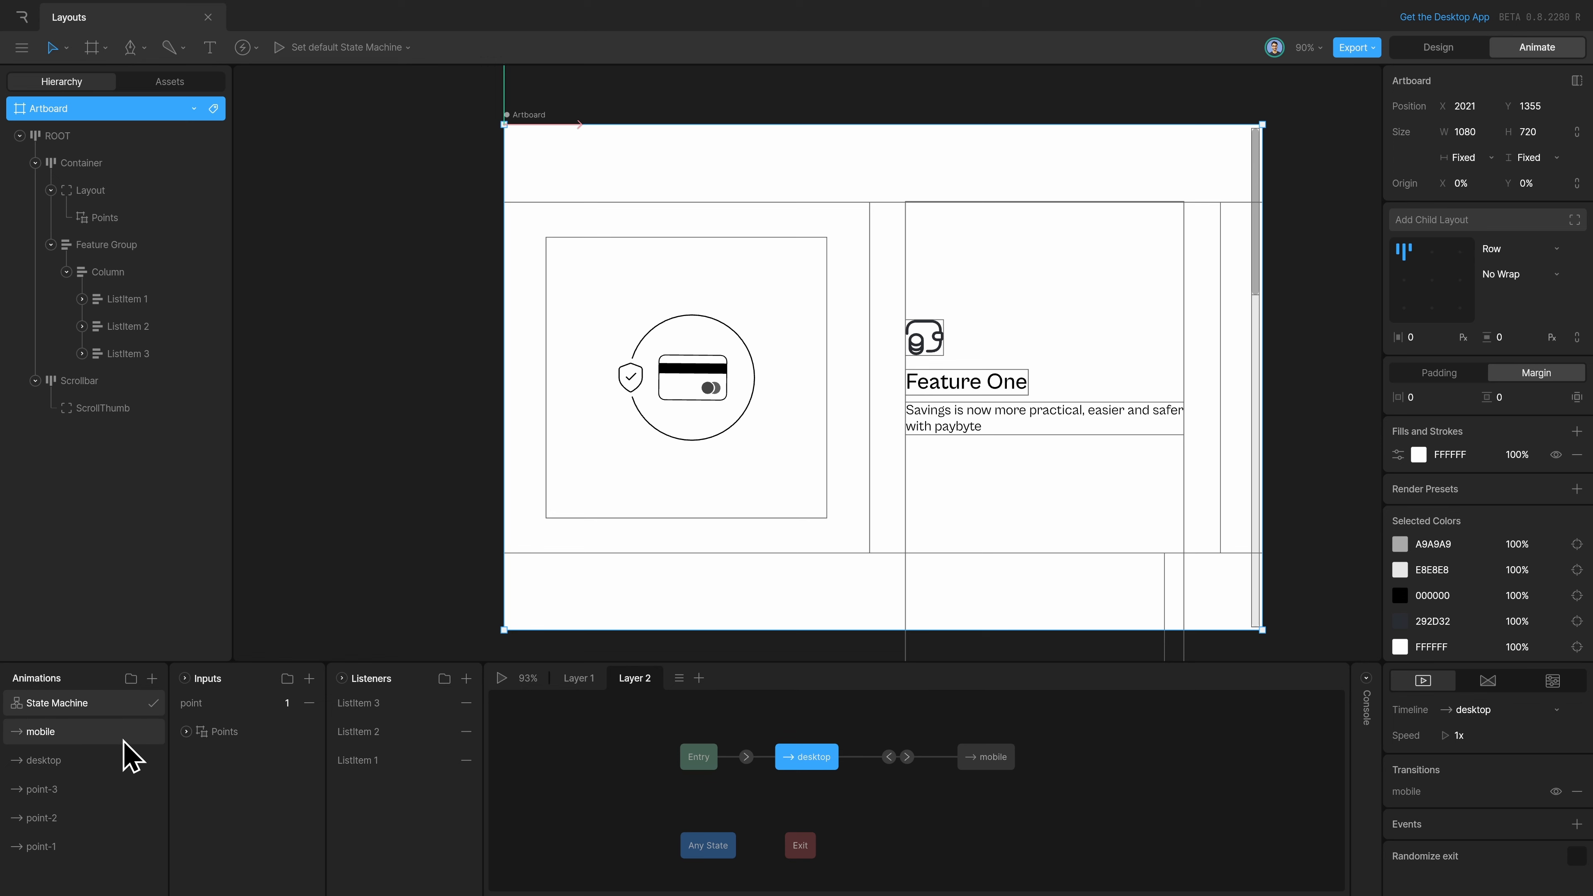
left_click(141, 761)
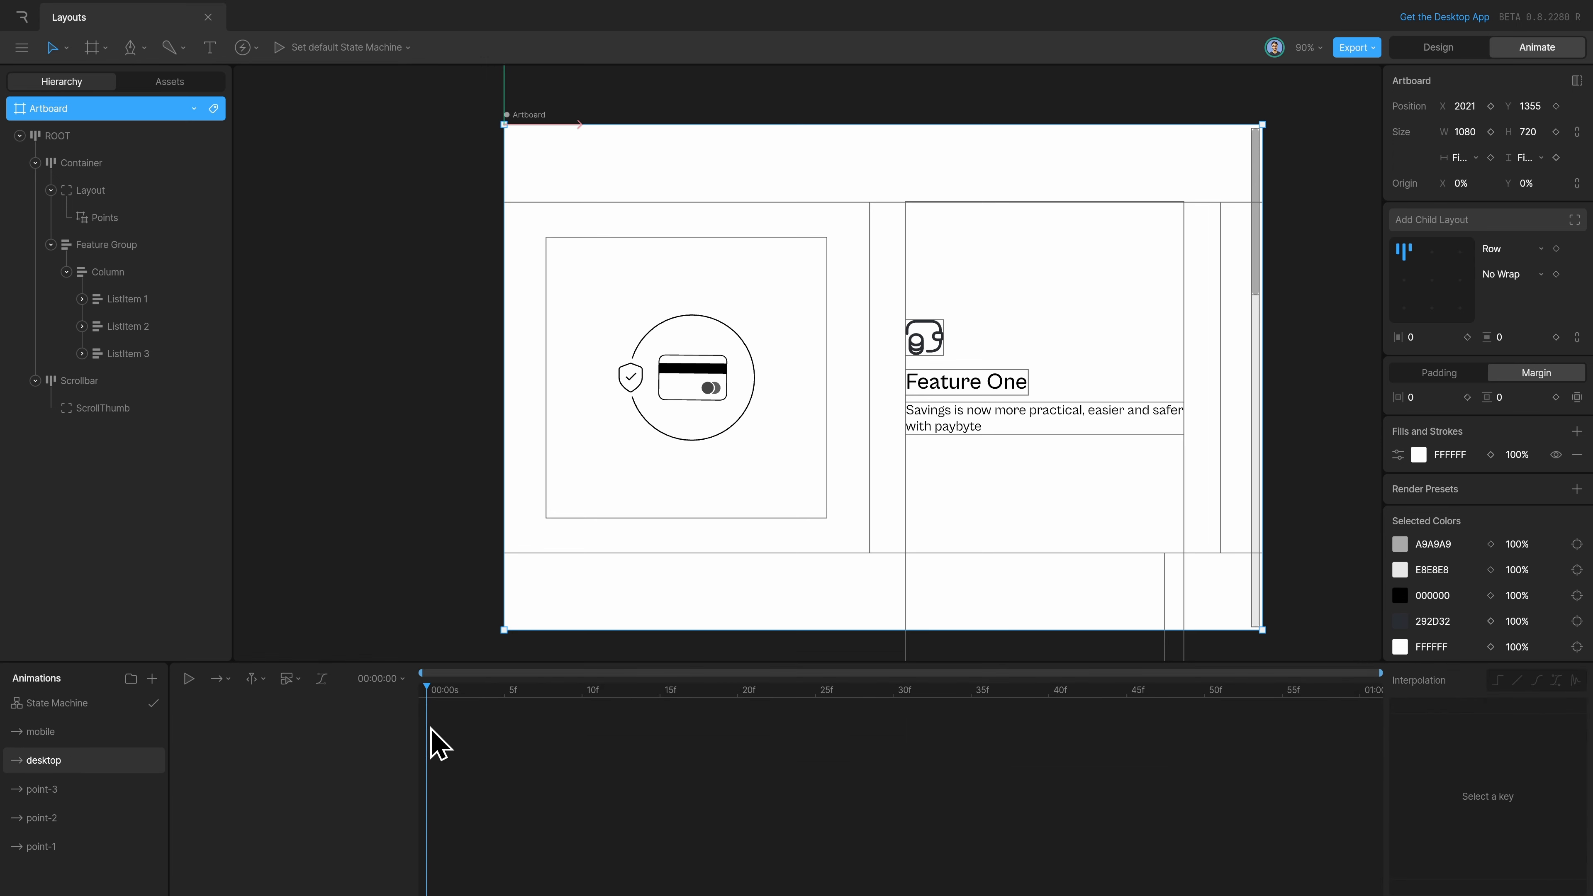
left_click(125, 731)
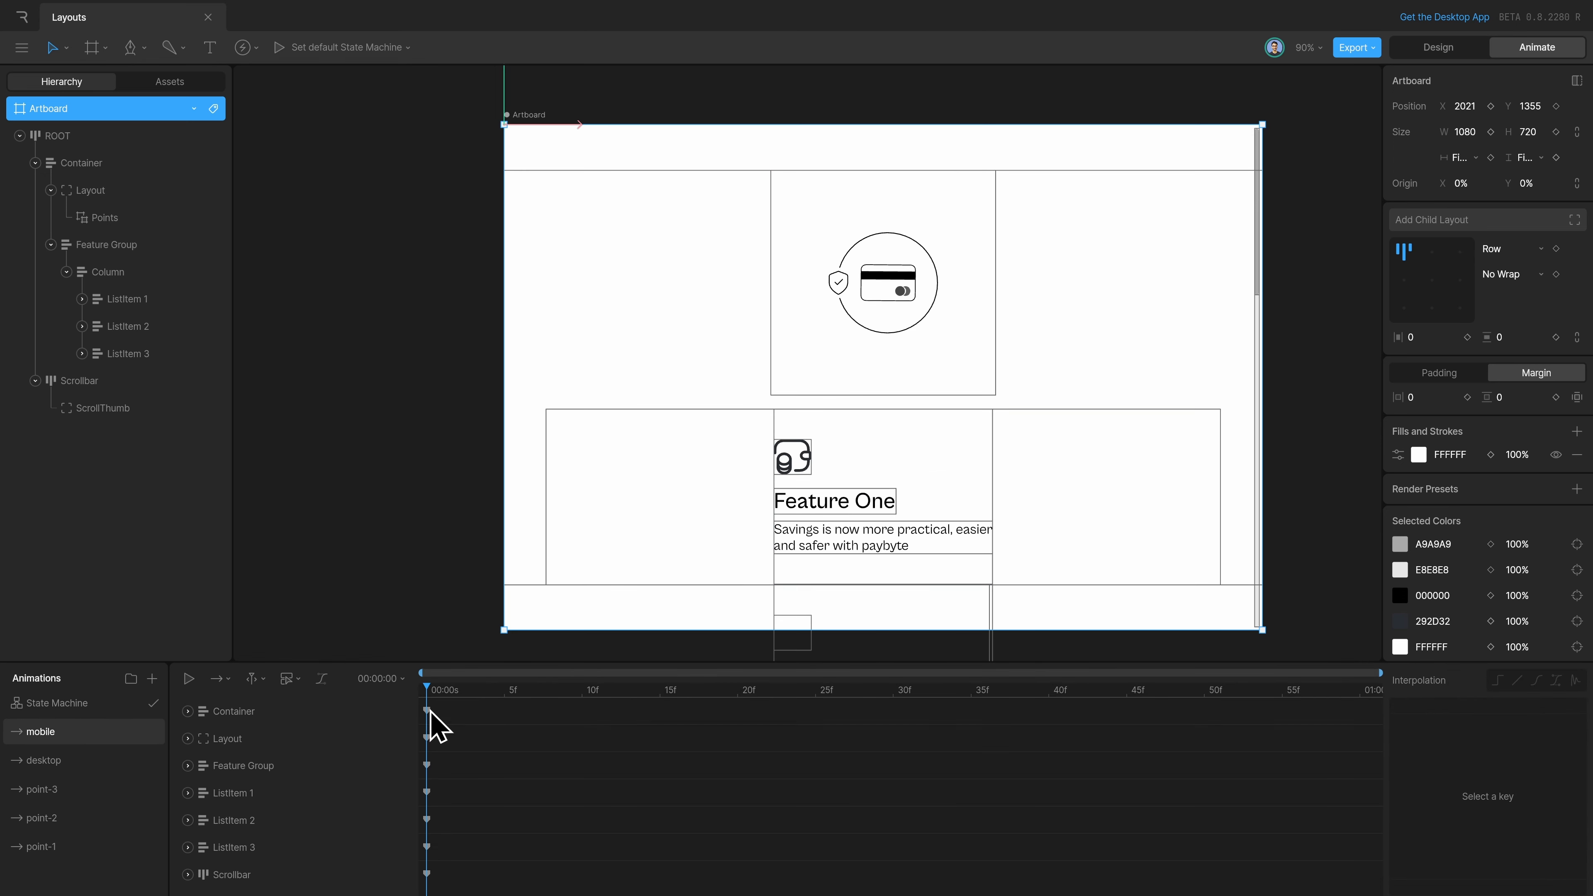
left_click(94, 762)
left_click(78, 191)
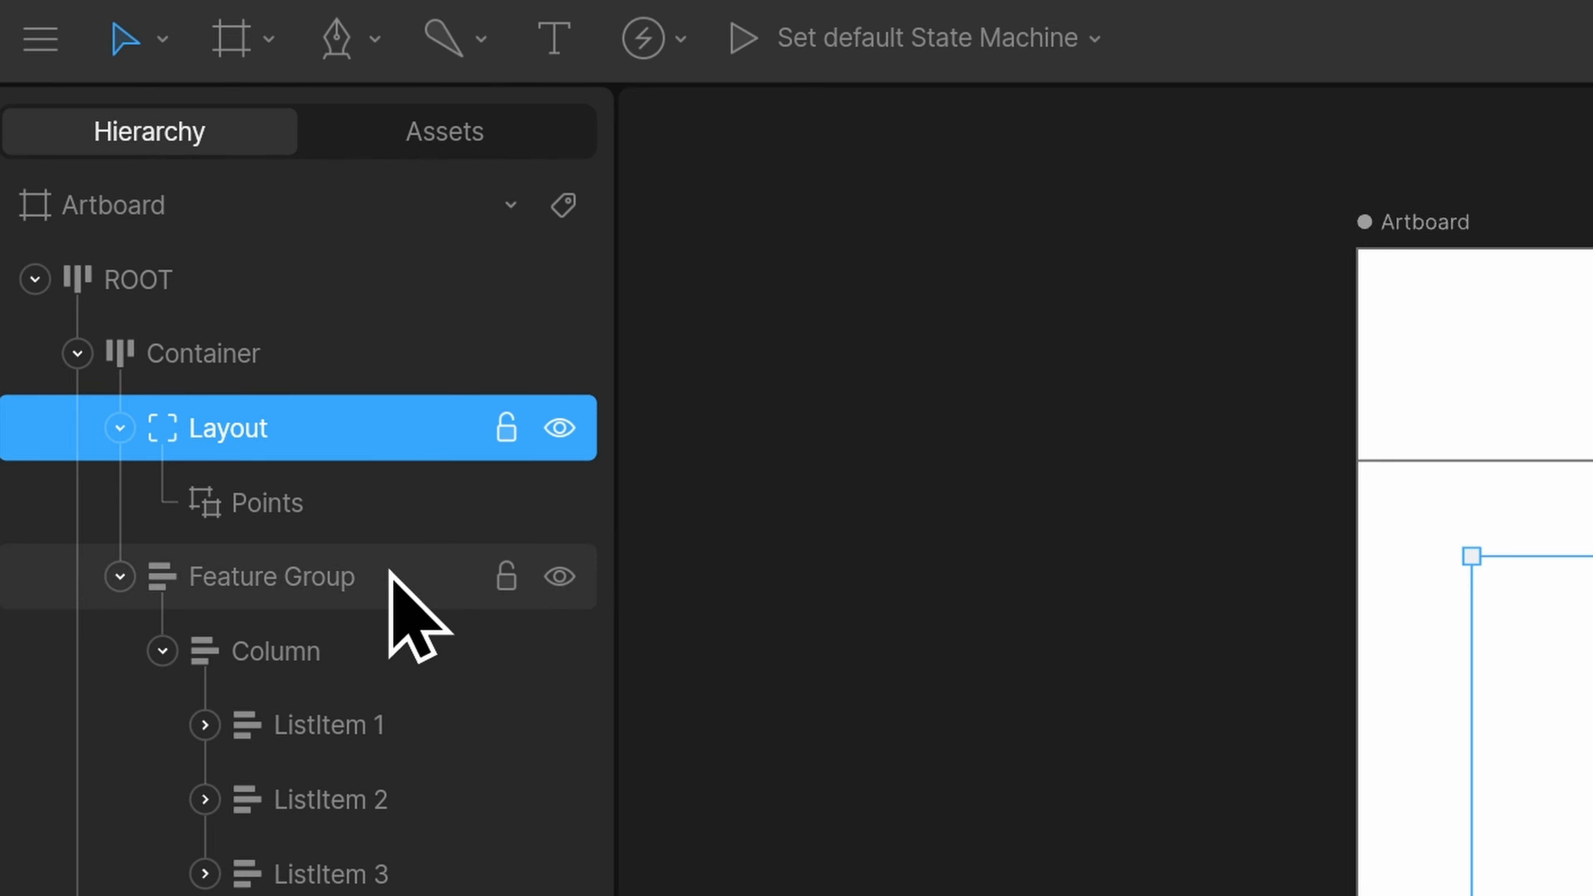
left_click(392, 576)
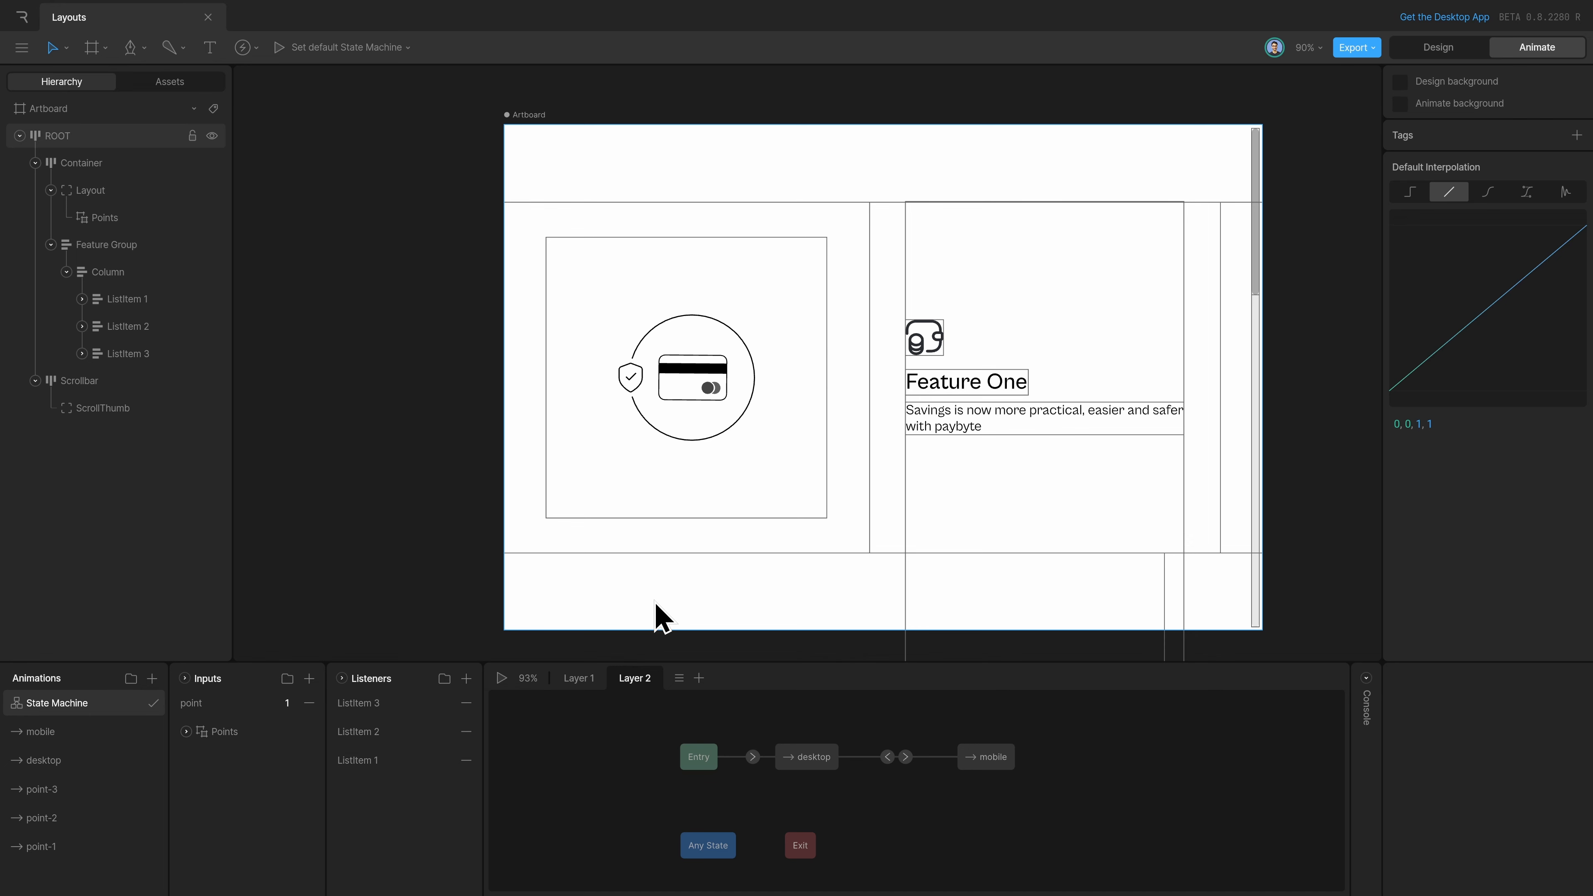
Step: Play the state machine and narrow the artboard's width to about 482 to test the switch to mobile
left_click(501, 678)
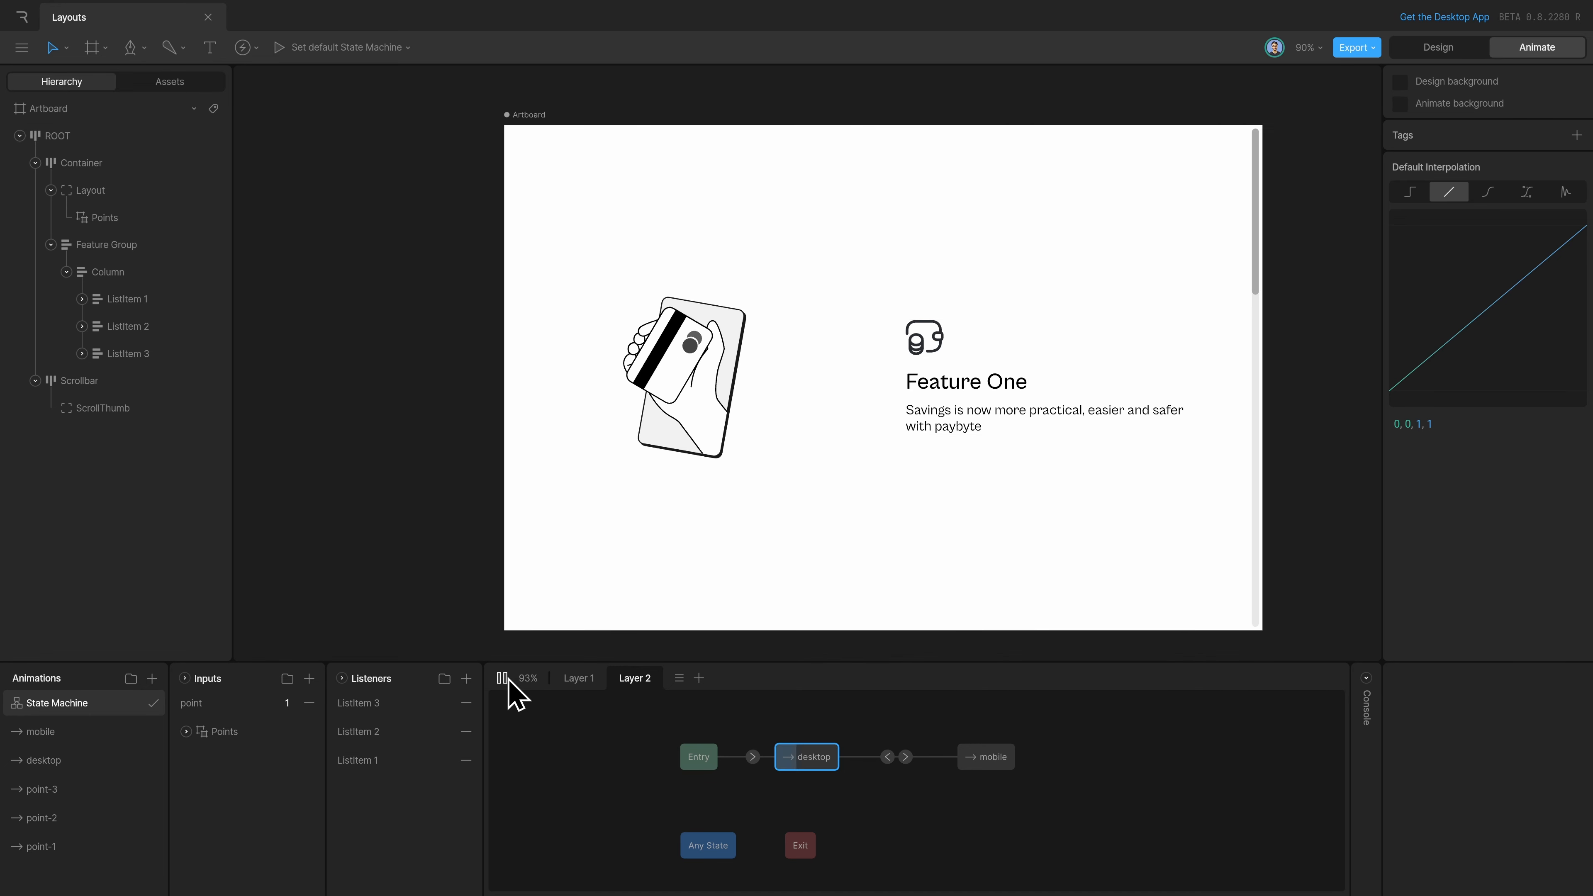
left_click(119, 112)
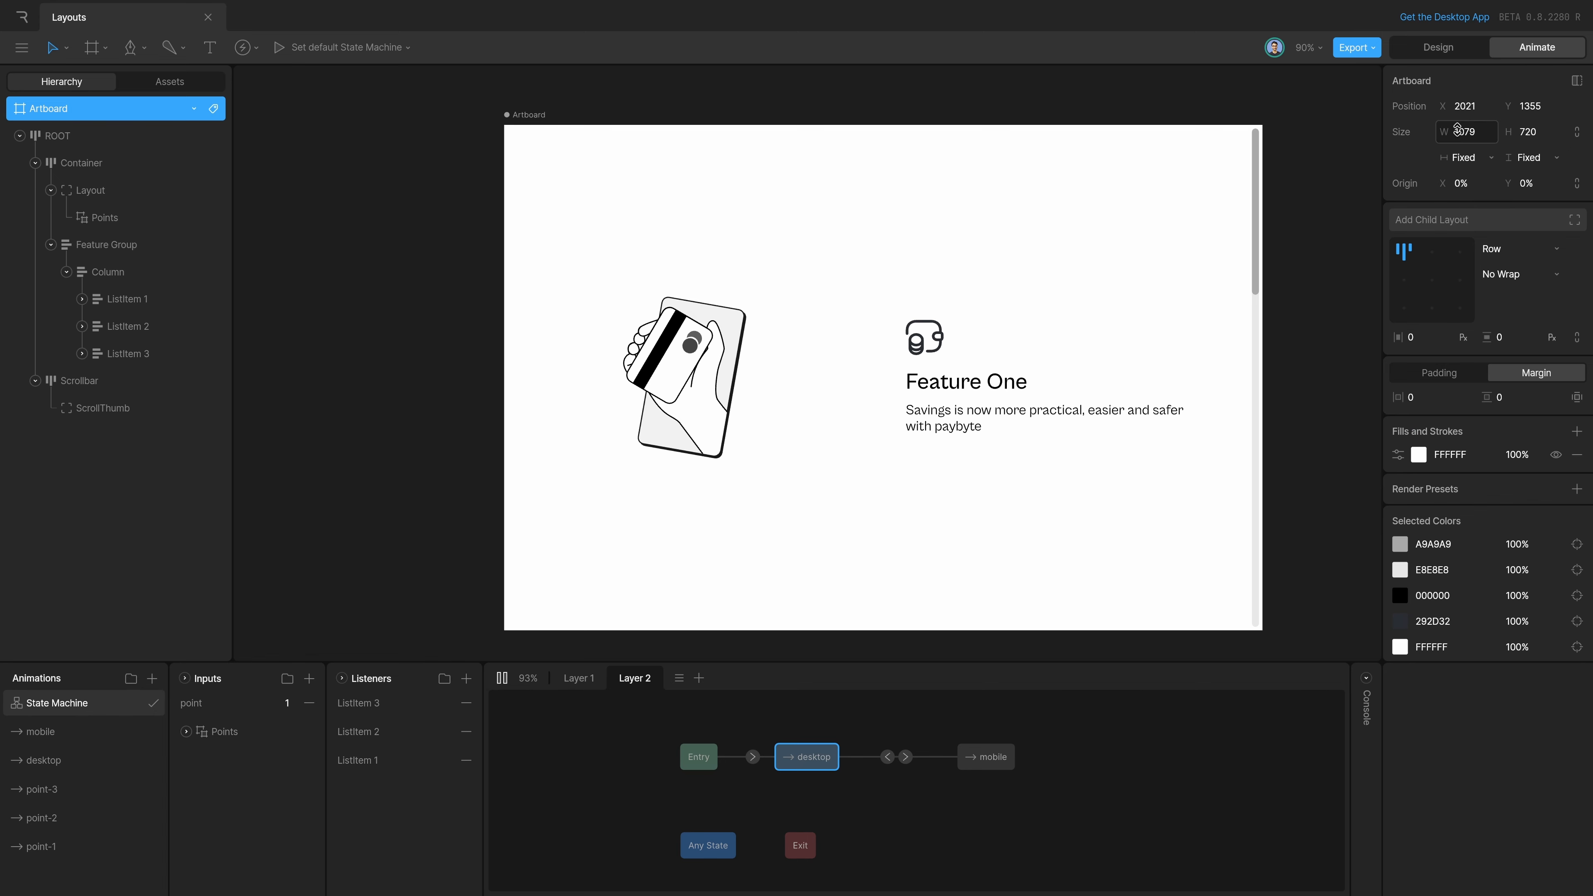
left_click_drag(1458, 129, 1415, 509)
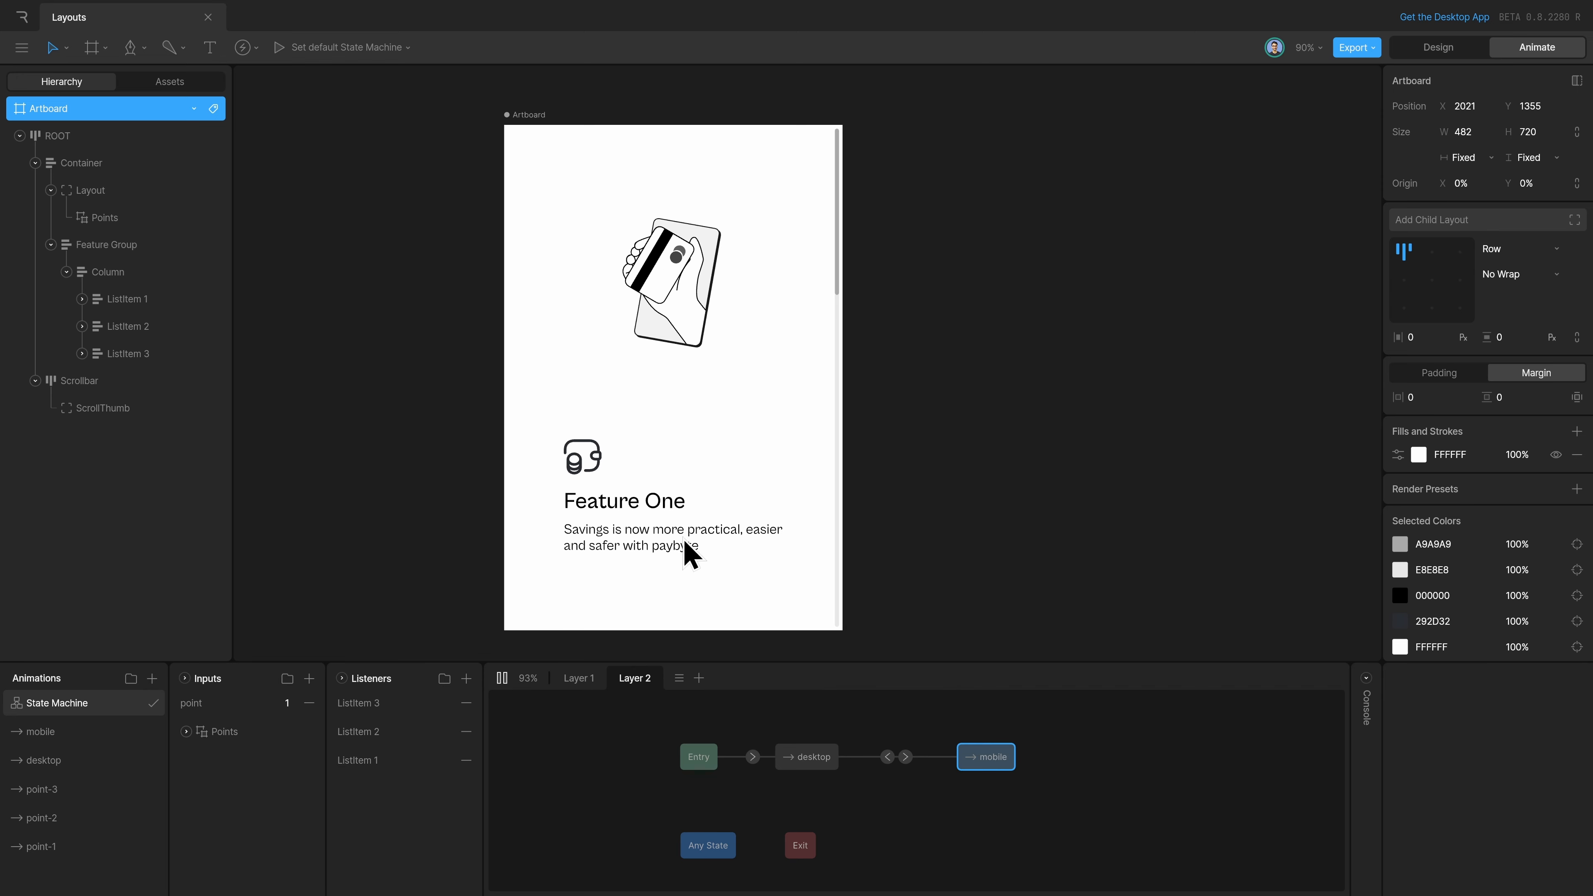
Step: Scroll the feature list in the playing mobile layout to Feature Two and back to Feature One
left_click_drag(683, 538, 700, 388)
left_click_drag(693, 450, 737, 569)
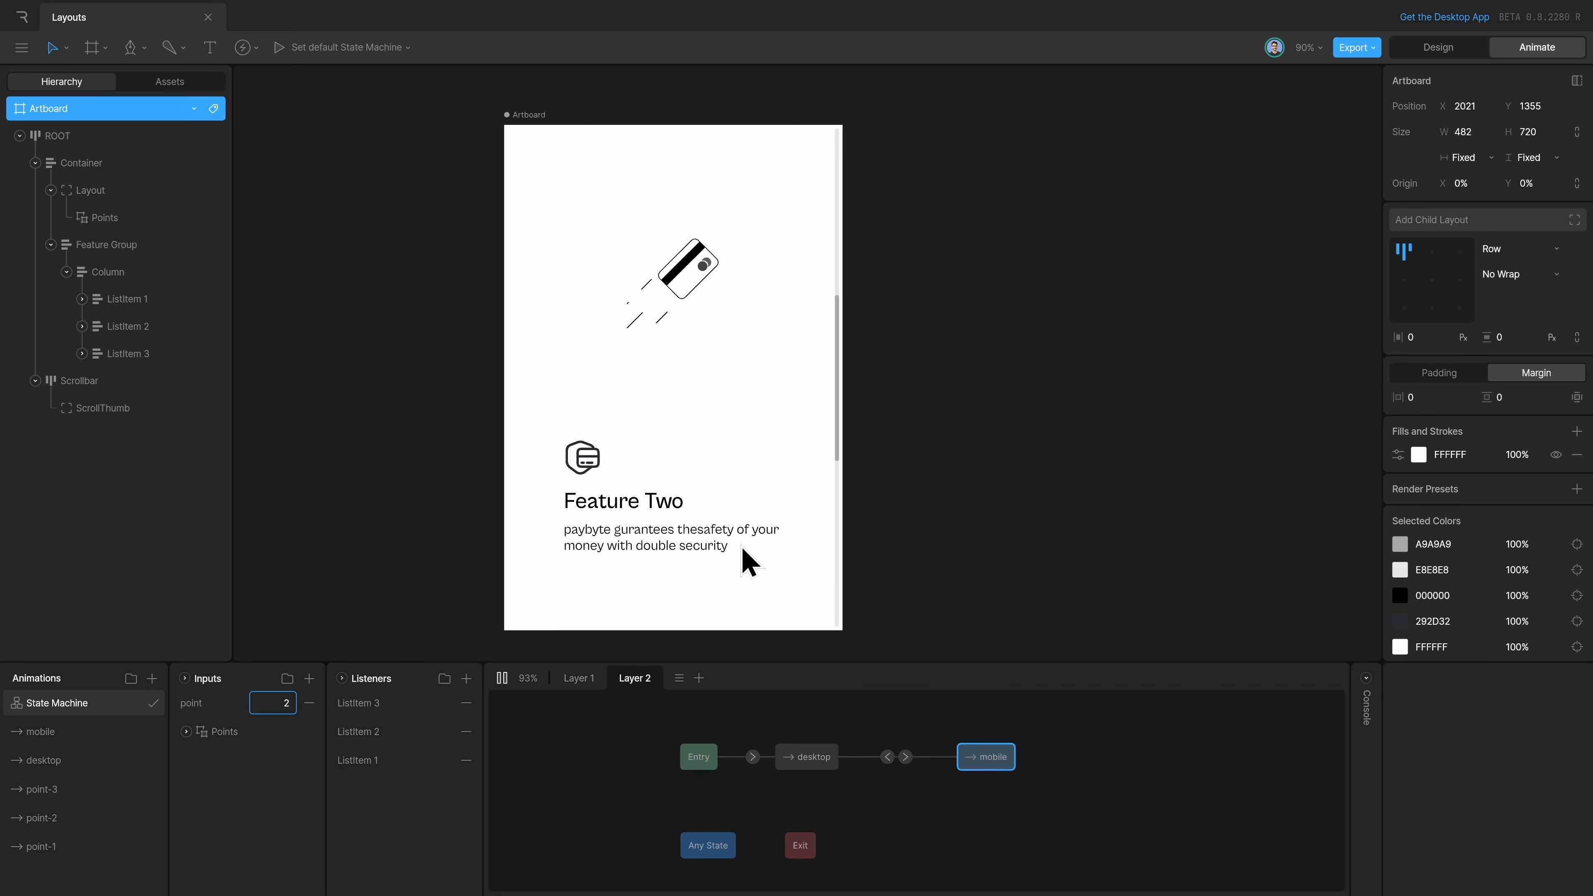
left_click_drag(724, 478, 727, 559)
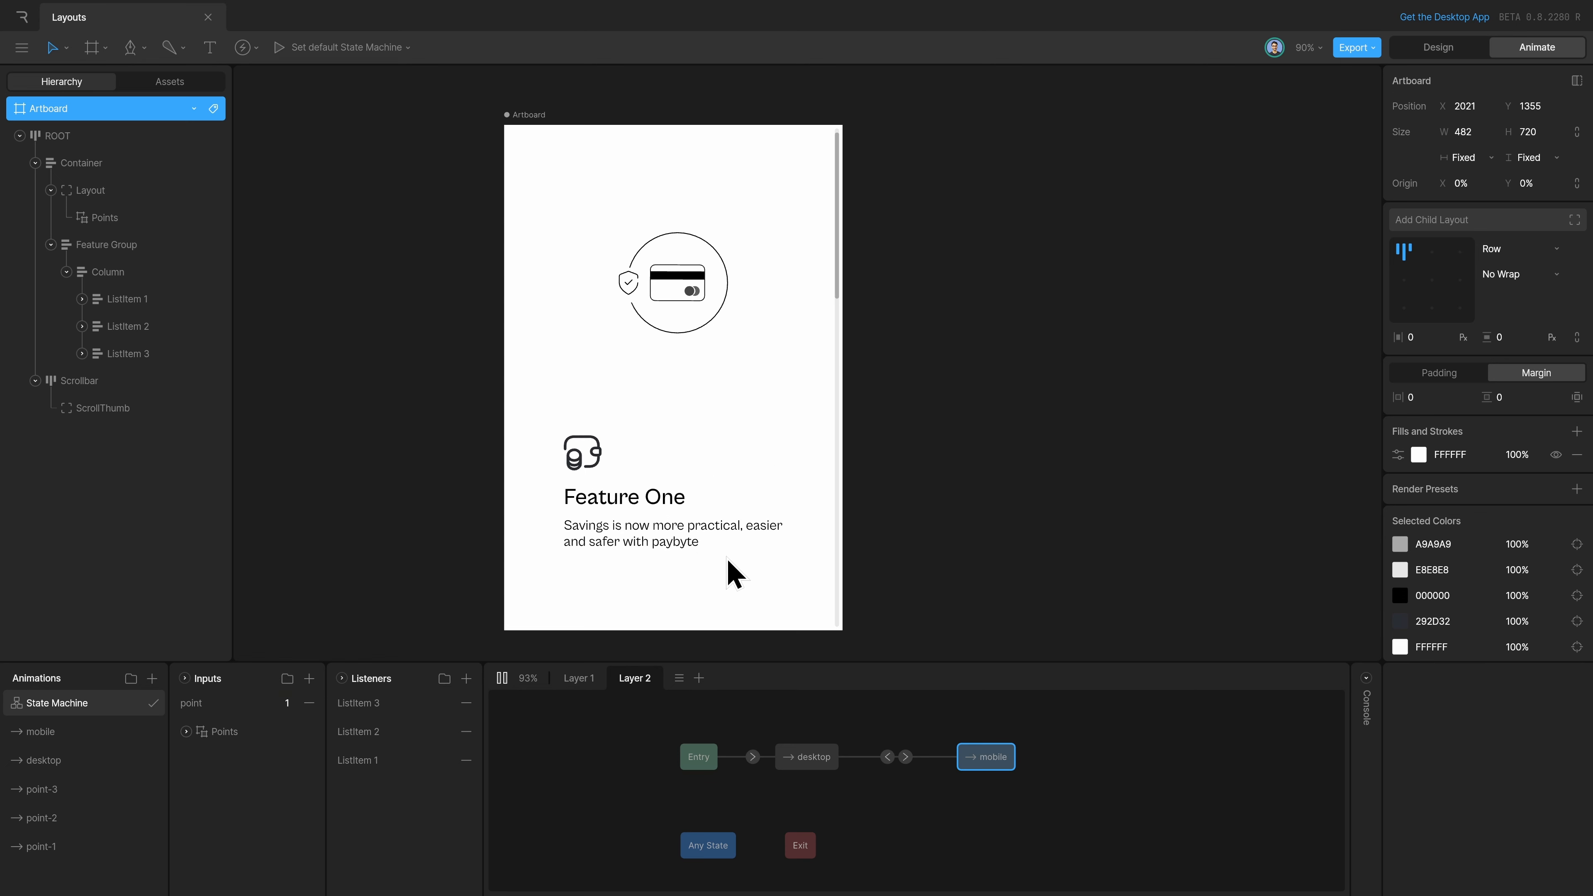
Step: Widen the artboard to about 1212 during playback to test the switch back to the desktop layout
key("ctrl+z")
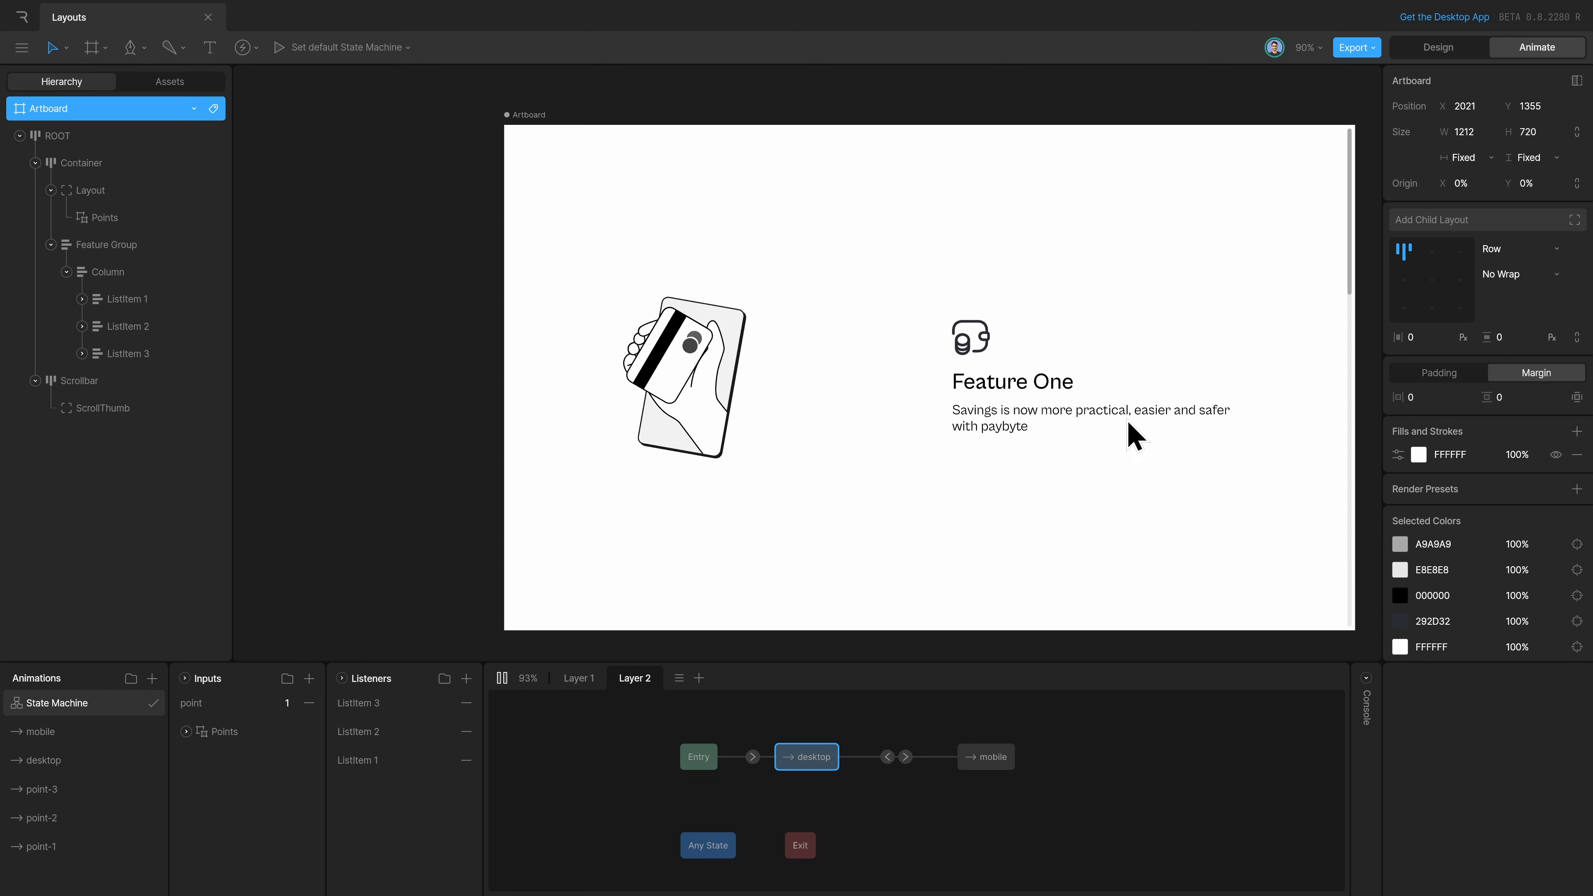
left_click_drag(1124, 419, 1020, 416)
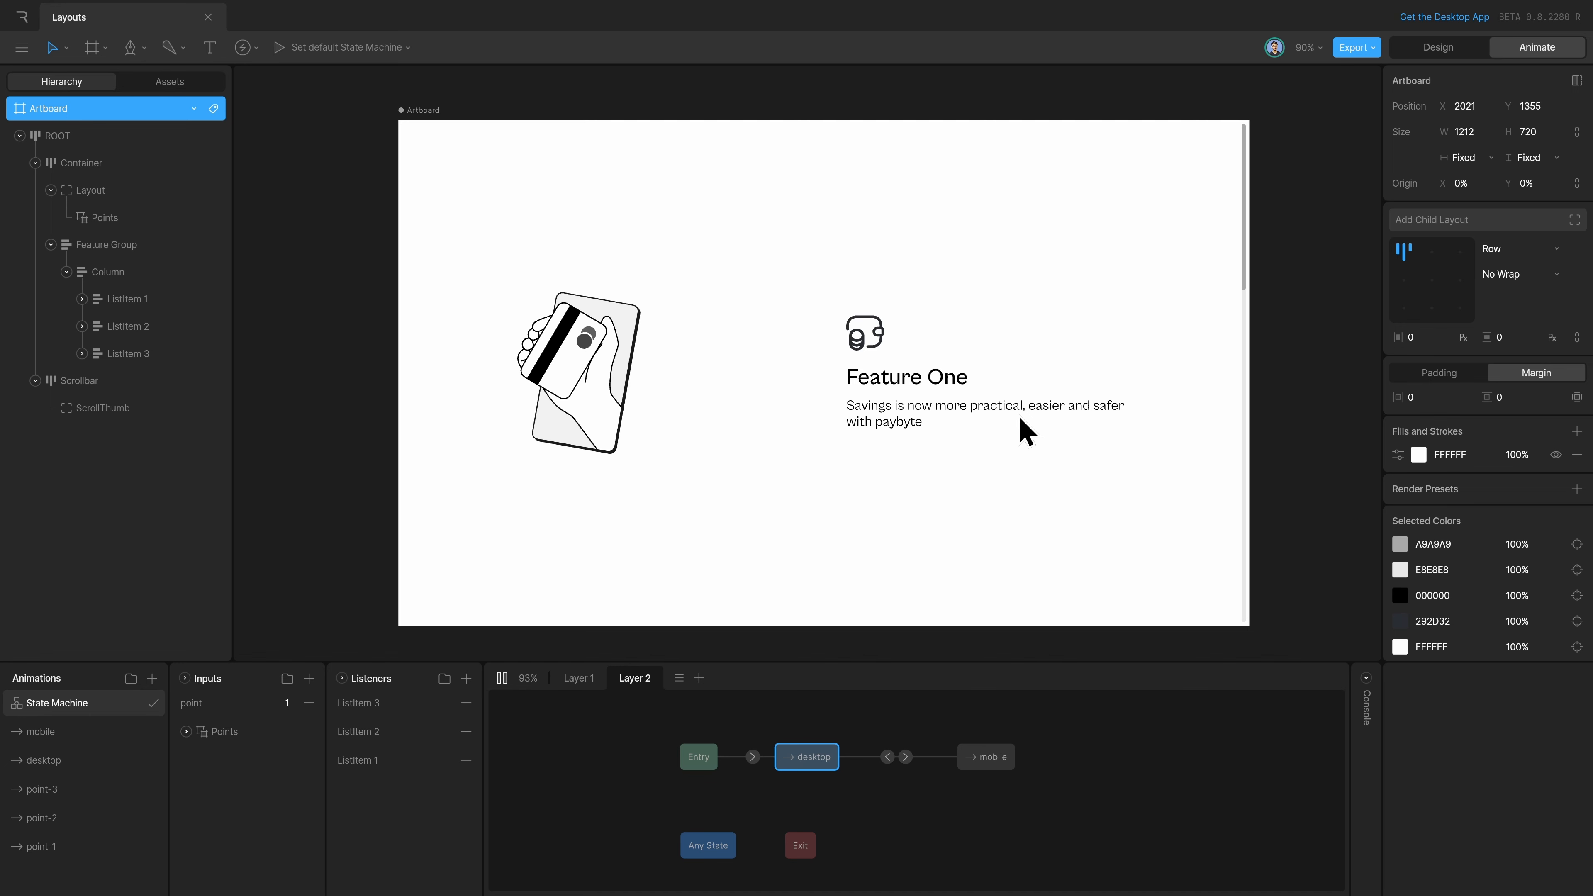